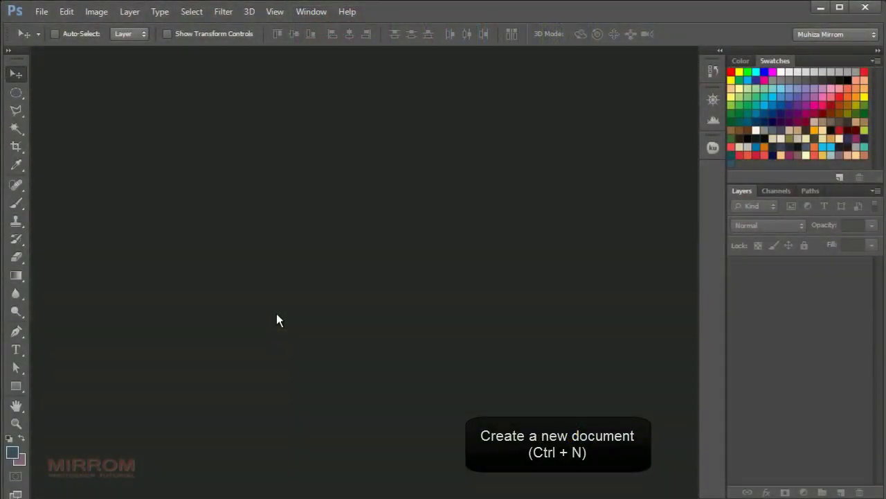
# Start a new document sized 2145 × 3508 pixels.
pyautogui.click(43, 12)
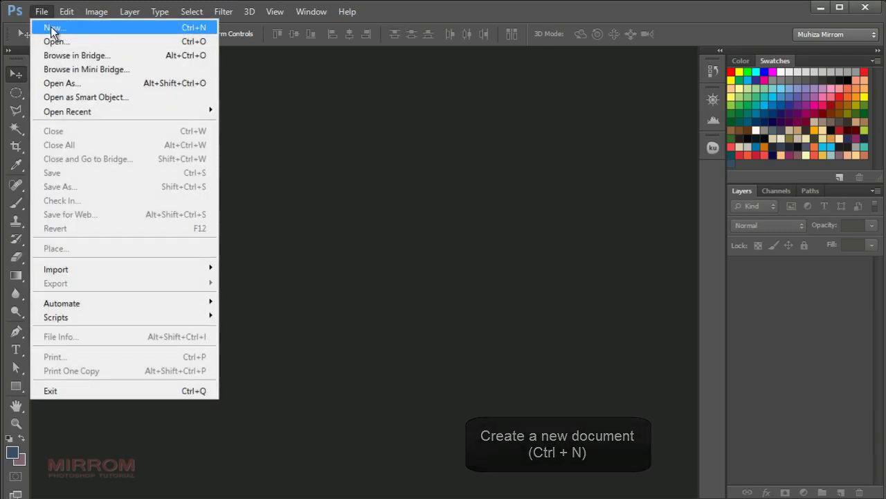
pyautogui.click(51, 29)
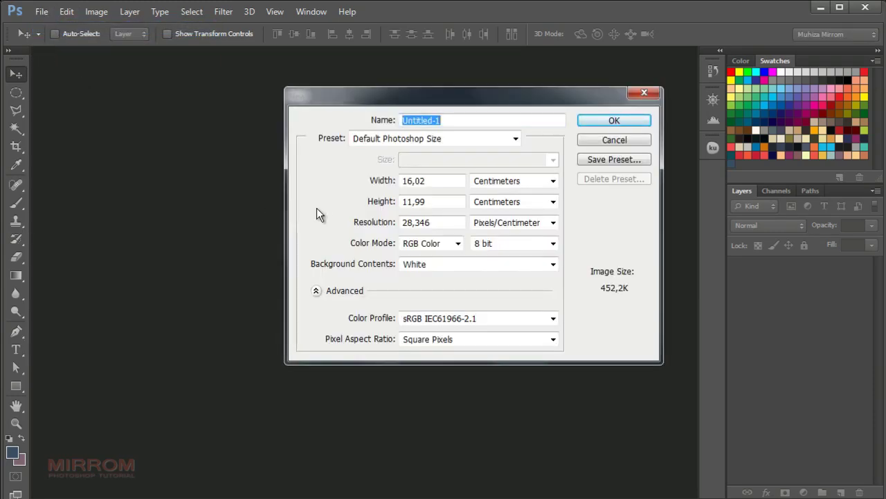
pyautogui.click(488, 183)
pyautogui.click(478, 197)
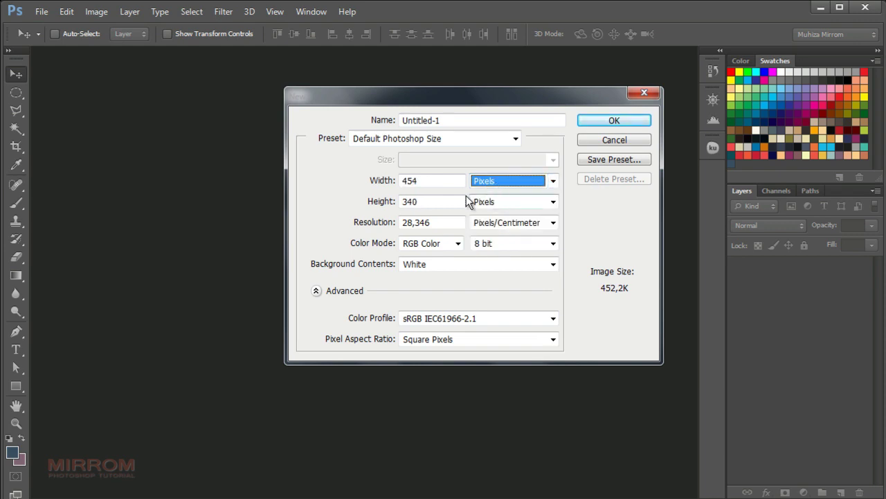
pyautogui.doubleClick(444, 184)
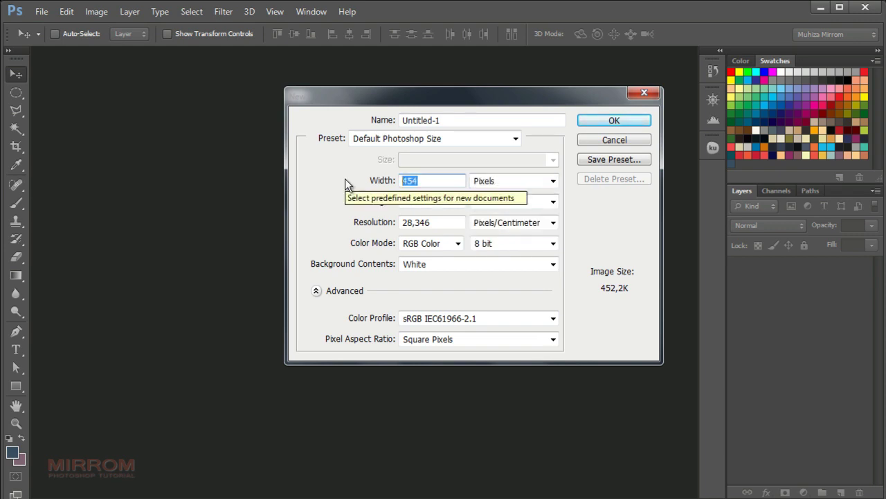
pyautogui.write('21')
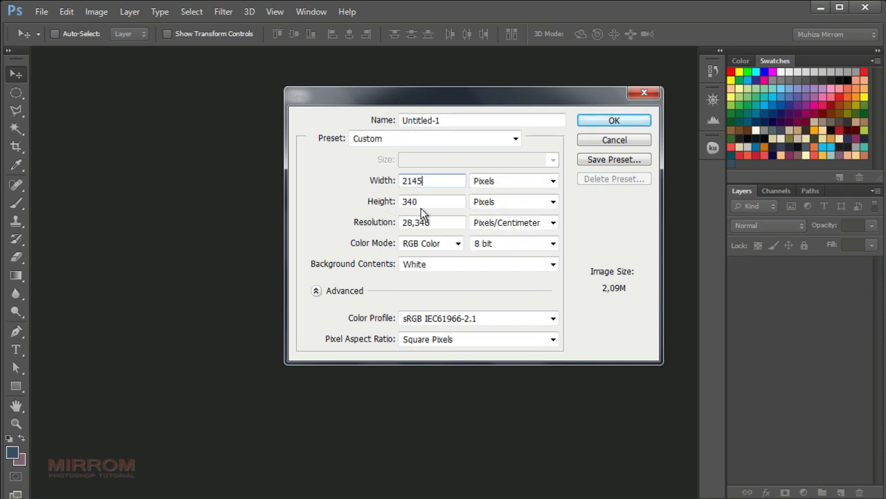
pyautogui.press('Tab')
pyautogui.write('3508')
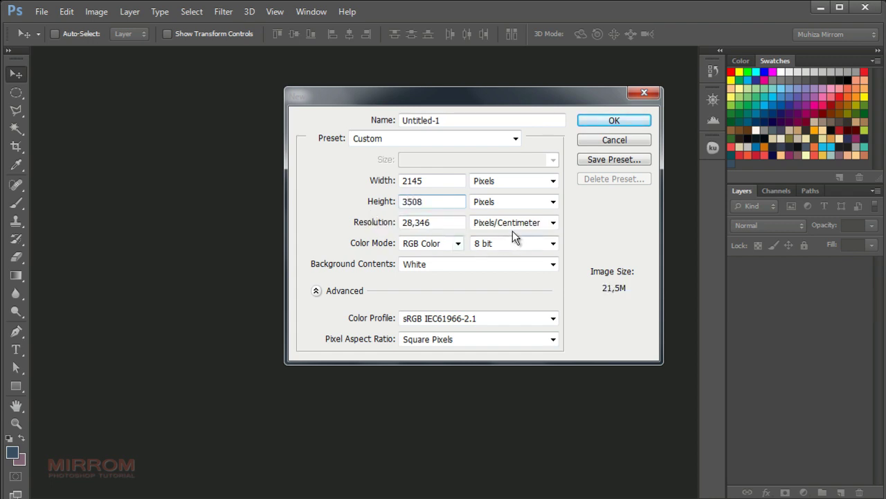
# Set resolution to 300 pixels/inch and CMYK colour, create it, and fit it to the window.
pyautogui.click(554, 222)
pyautogui.click(537, 237)
pyautogui.hotkey('shift', 'Tab')
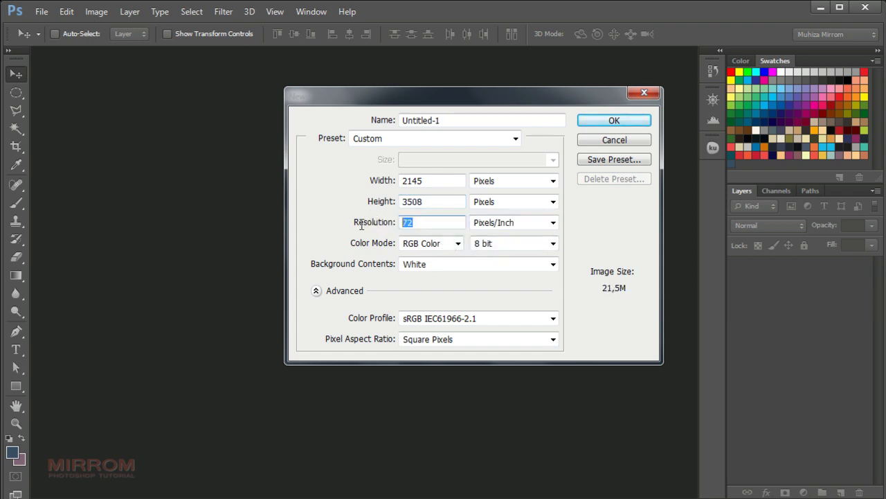
pyautogui.write('300')
pyautogui.click(427, 246)
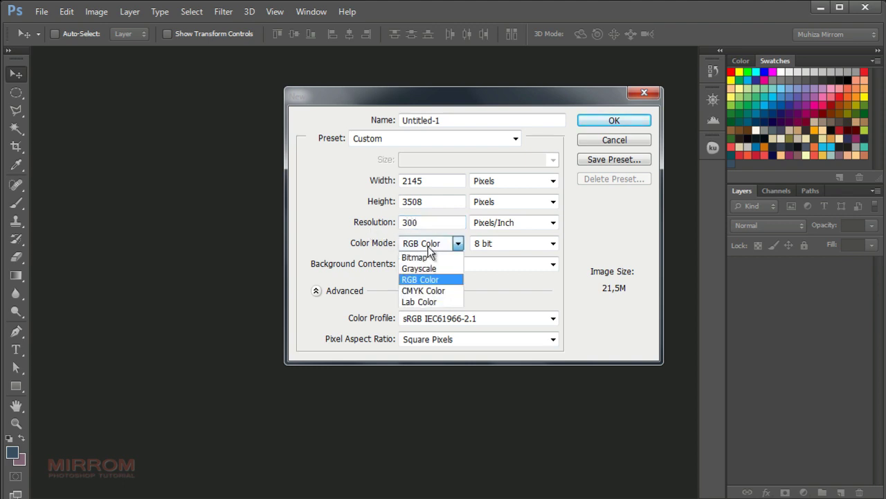
pyautogui.click(433, 289)
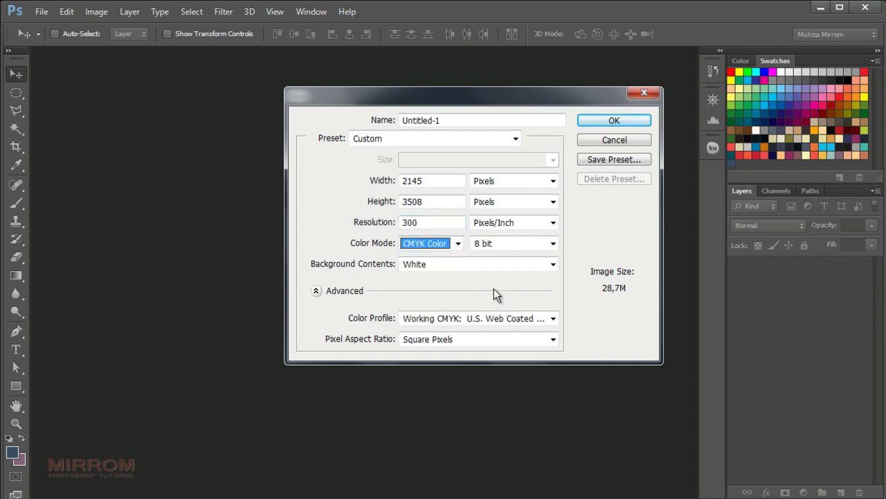
pyautogui.click(616, 124)
pyautogui.hotkey('ctrl', '0')
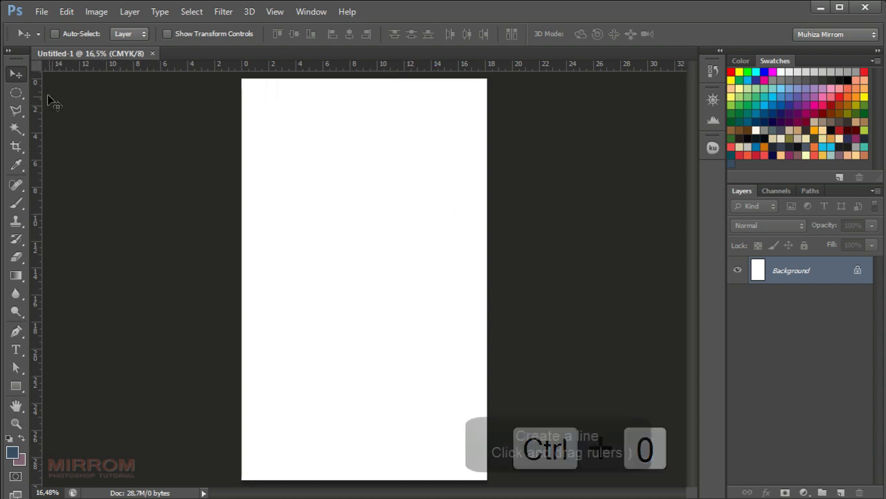
# Add three vertical guides near the left edge, centre and right edge.
pyautogui.moveTo(36, 104); pyautogui.dragTo(255, 150)
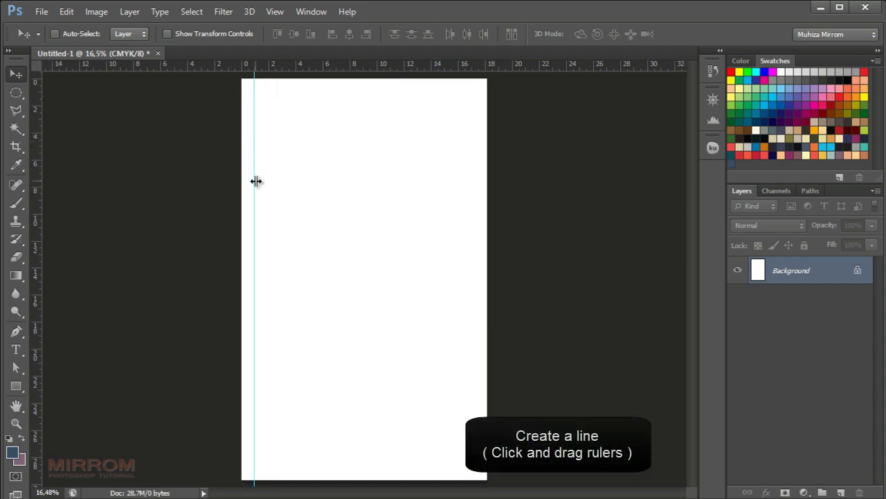
pyautogui.moveTo(39, 118); pyautogui.dragTo(364, 187)
pyautogui.moveTo(36, 132)
pyautogui.mouseDown()
pyautogui.moveTo(60, 126)
pyautogui.moveTo(365, 155)
pyautogui.moveTo(473, 179)
pyautogui.mouseUp()
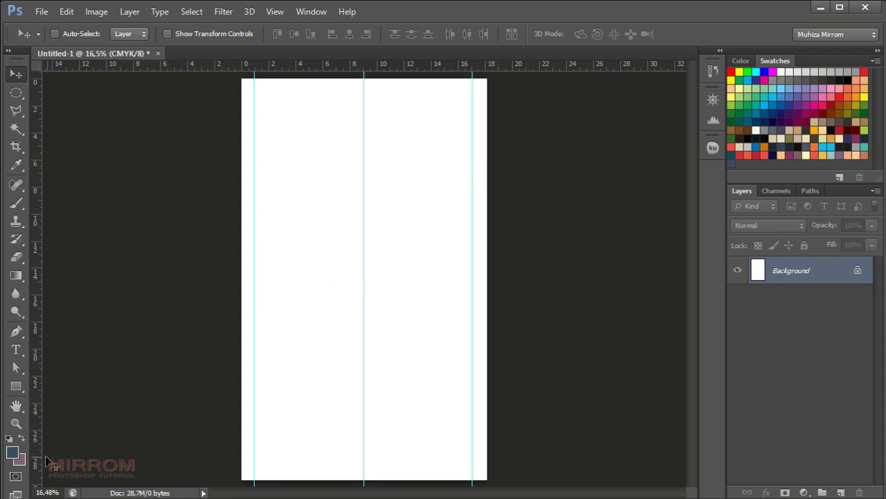
# Set the foreground colour to black and fill the Background layer with it.
pyautogui.click(13, 451)
pyautogui.moveTo(279, 271); pyautogui.dragTo(237, 390)
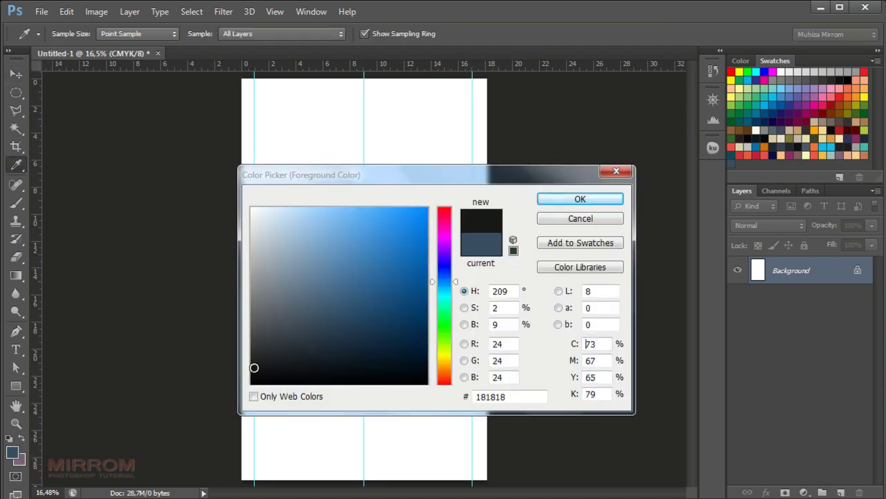
pyautogui.press('Return')
pyautogui.press('v')
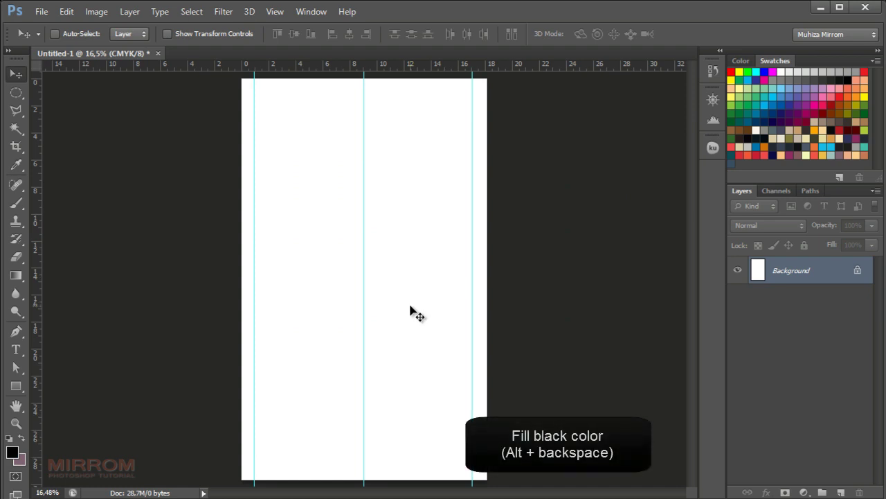
pyautogui.hotkey('alt', 'BackSpace')
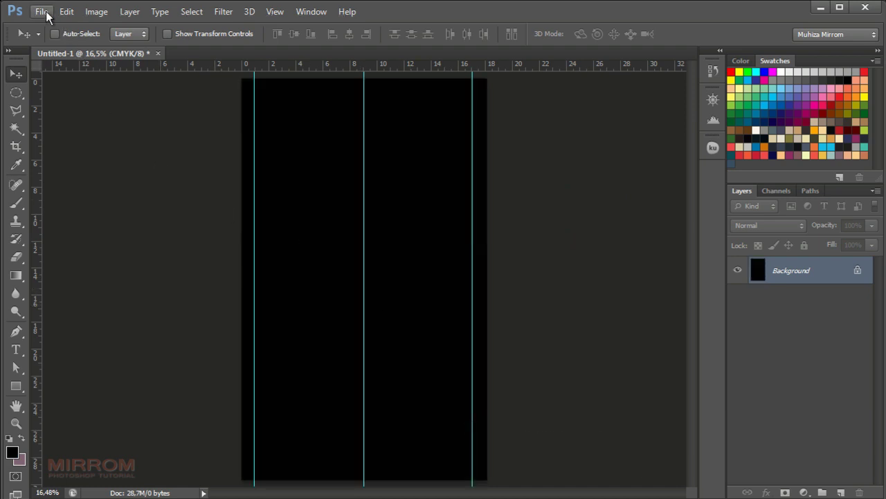
# Place the fashion-951903_1920 photo and scale it to about 44% to cover the canvas.
pyautogui.click(47, 15)
pyautogui.click(78, 248)
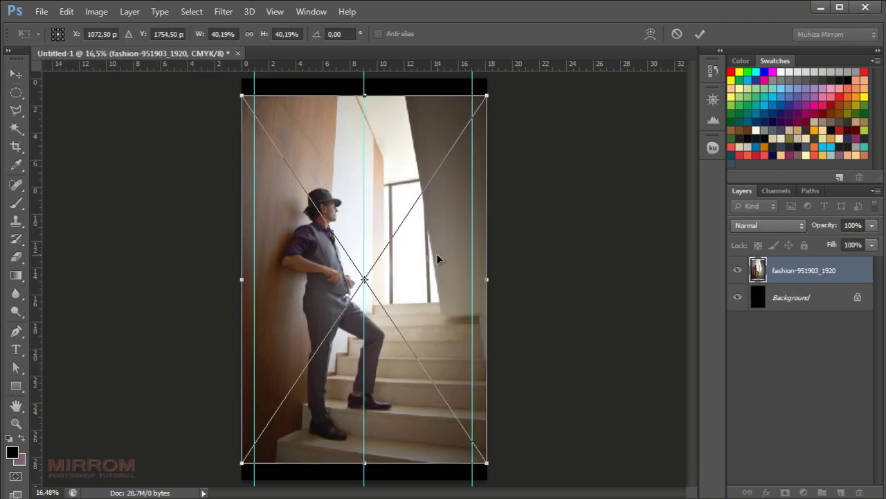
pyautogui.moveTo(392, 183); pyautogui.dragTo(392, 167)
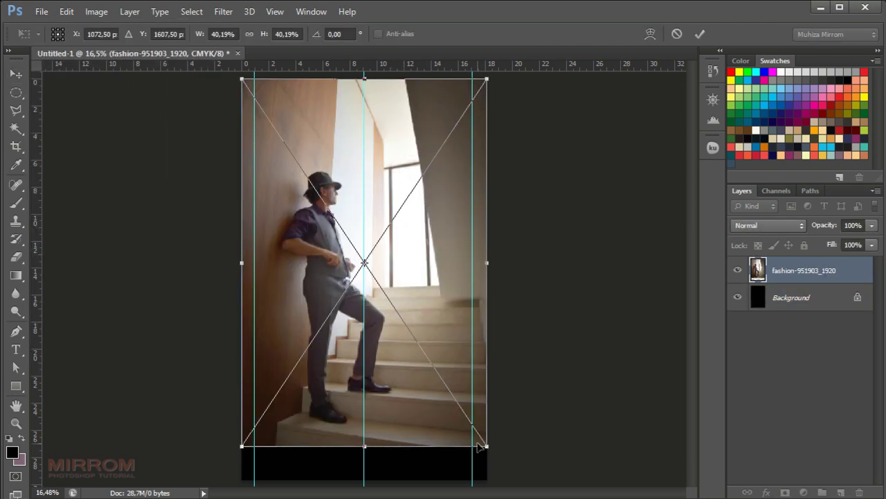
pyautogui.moveTo(487, 446); pyautogui.dragTo(512, 484)
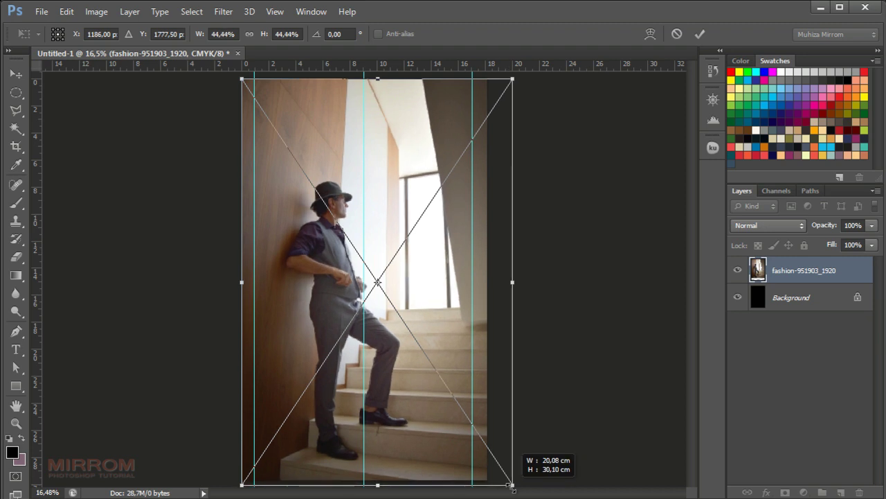
pyautogui.click(698, 33)
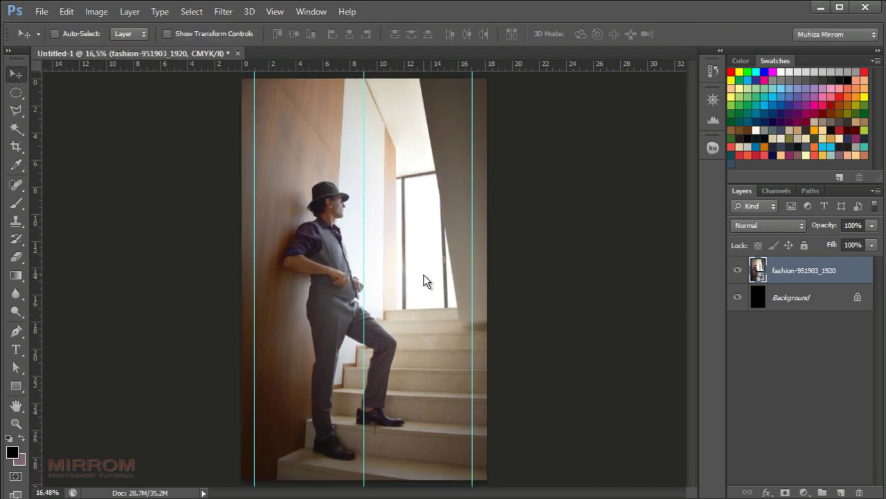
pyautogui.hotkey('shift', 'Left')
pyautogui.hotkey('shift', 'Left')
pyautogui.hotkey('shift', 'Left')
pyautogui.hotkey('shift', 'Left')
pyautogui.hotkey('shift', 'Left')
pyautogui.hotkey('shift', 'Left')
pyautogui.hotkey('shift', 'Left')
pyautogui.hotkey('shift', 'Left')
pyautogui.hotkey('shift', 'Left')
pyautogui.hotkey('shift', 'Left')
pyautogui.hotkey('shift', 'Left')
pyautogui.hotkey('shift', 'Left')
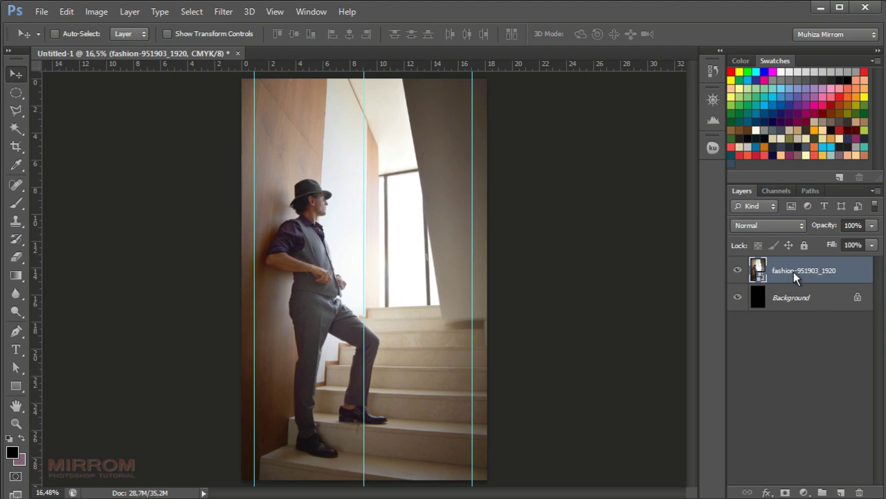
pyautogui.hotkey('shift', 'Left')
pyautogui.hotkey('shift', 'Left')
pyautogui.hotkey('shift', 'Left')
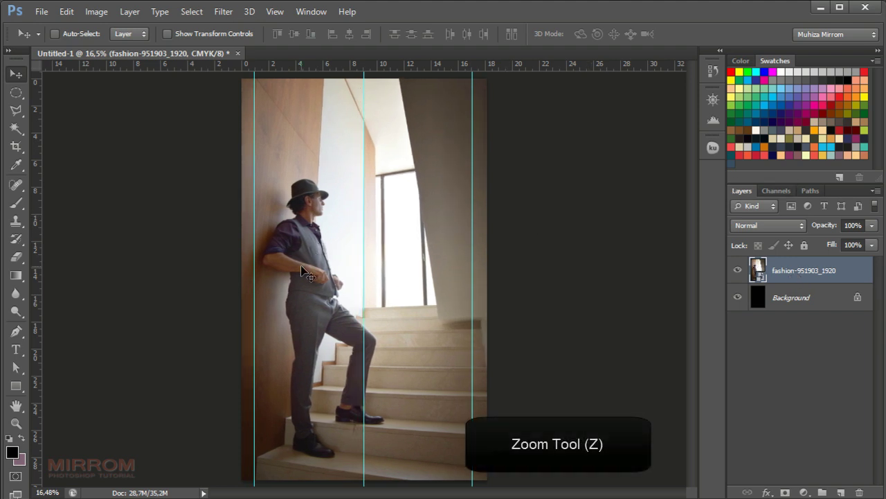
# Zoom in on the man's hat and face.
pyautogui.press('z')
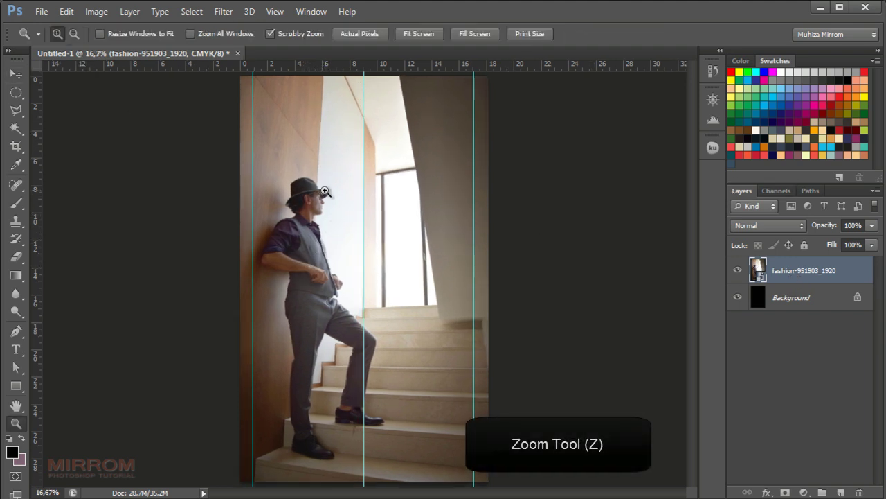
pyautogui.click(284, 160)
pyautogui.scroll(3, 279, 151)
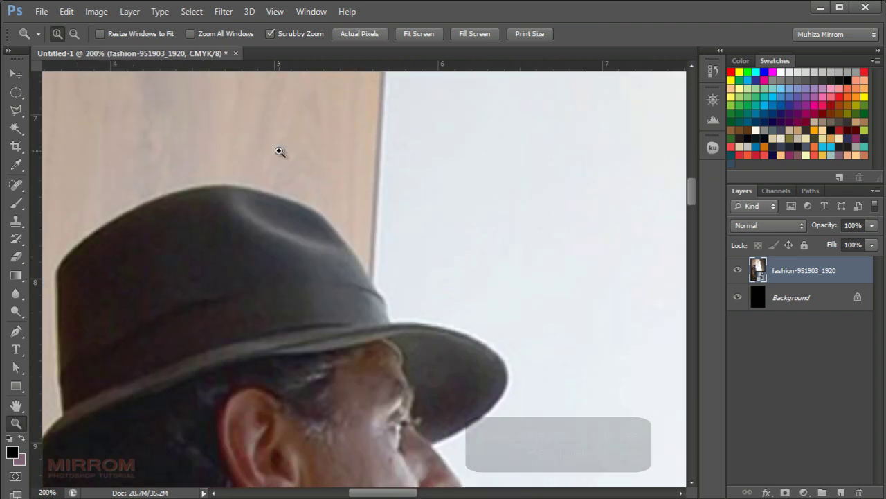
# Select the Pen tool in Path mode.
pyautogui.click(16, 331)
pyautogui.click(87, 331)
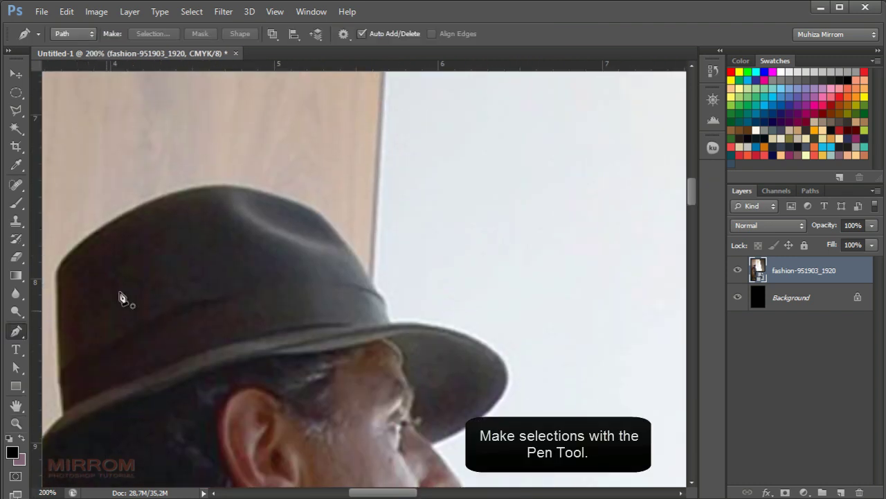
pyautogui.click(75, 34)
pyautogui.click(95, 73)
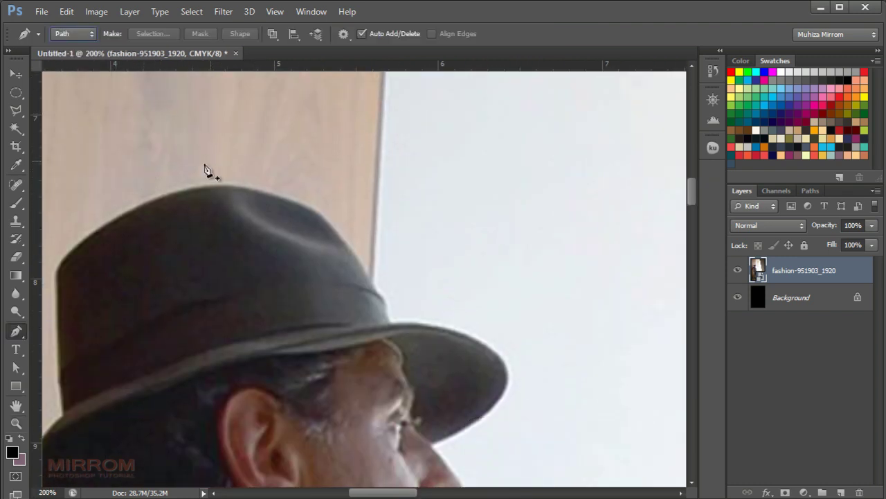
# Trace the crown of the man's hat with curved and corner anchors.
pyautogui.click(61, 263)
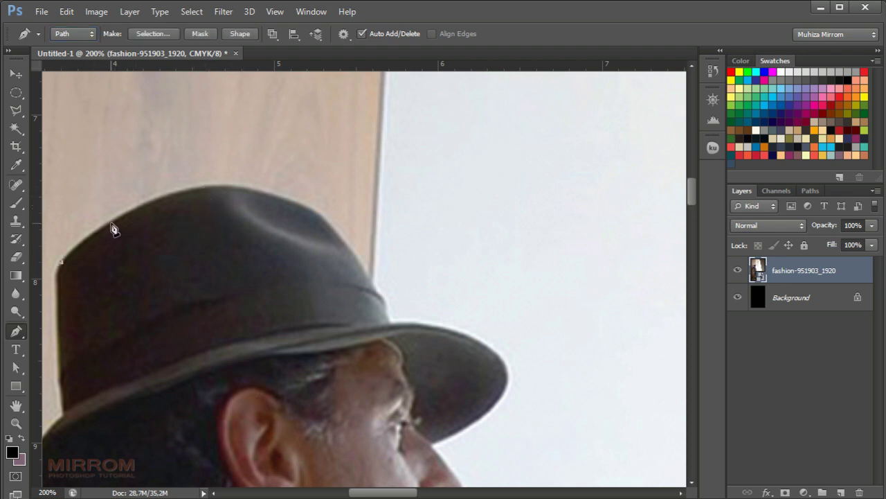
pyautogui.moveTo(110, 221); pyautogui.dragTo(123, 219)
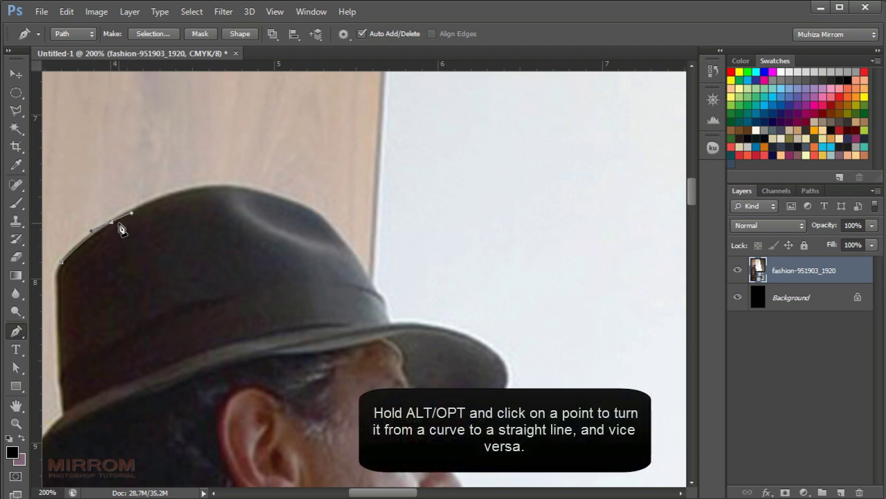
pyautogui.click(209, 188)
pyautogui.moveTo(231, 181); pyautogui.dragTo(254, 183)
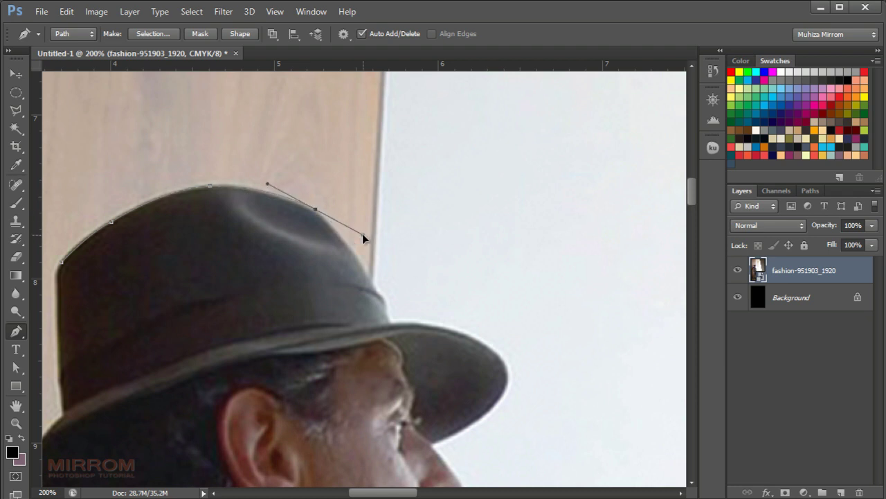
pyautogui.keyDown('alt'); pyautogui.click(315, 208); pyautogui.keyUp('alt')
# Continue the path around the hat brim's tip and down the face profile.
pyautogui.keyDown('alt'); pyautogui.click(372, 278); pyautogui.keyUp('alt')
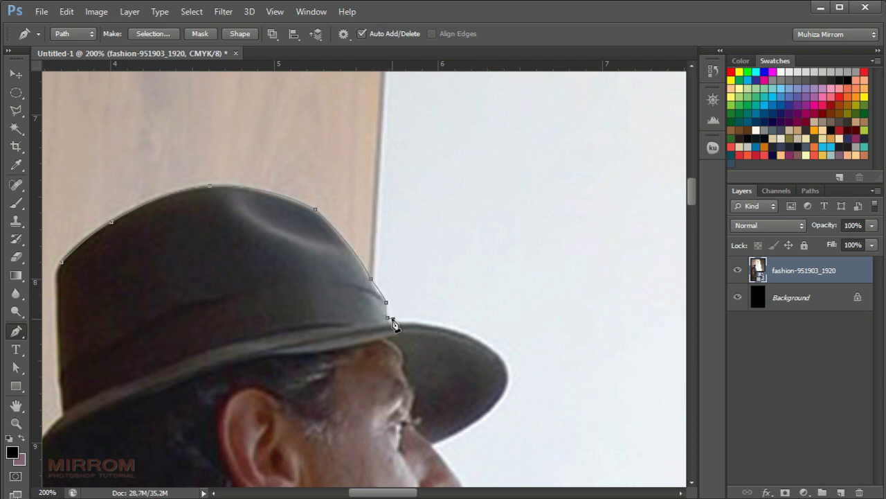
pyautogui.moveTo(469, 332); pyautogui.dragTo(481, 341)
pyautogui.moveTo(508, 375); pyautogui.dragTo(506, 402)
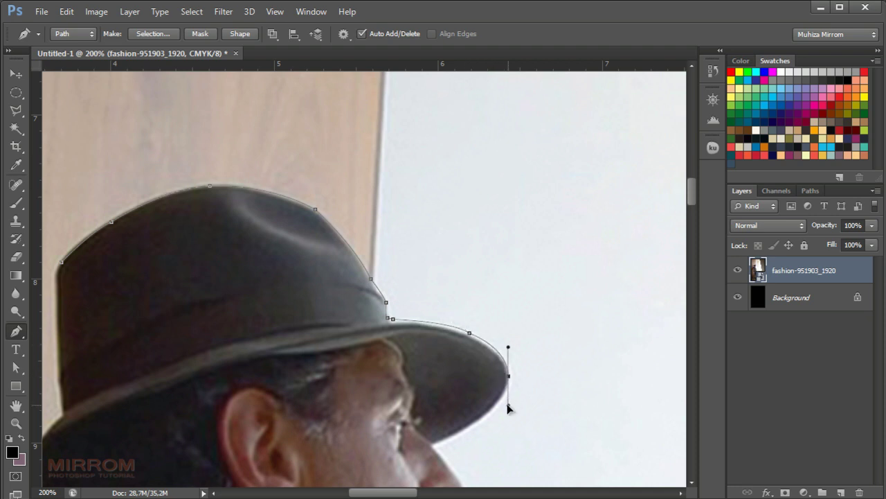
pyautogui.scroll(-3, 513, 385)
pyautogui.moveTo(458, 330); pyautogui.dragTo(412, 348)
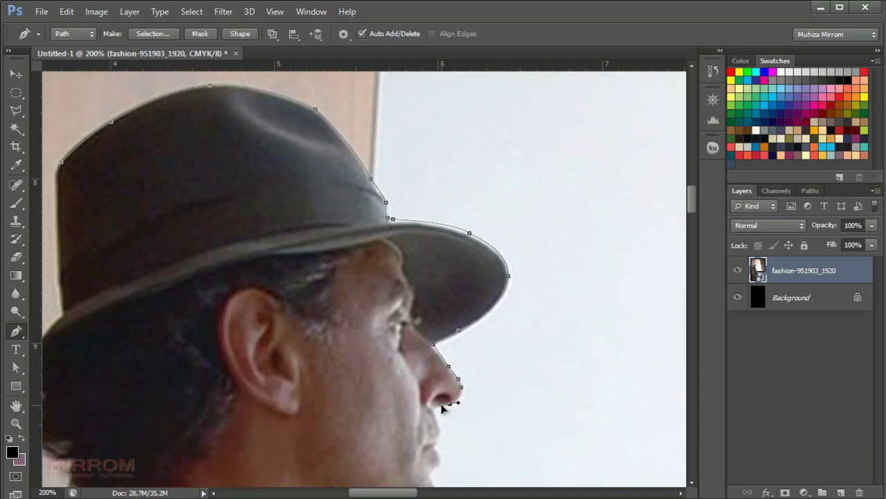
pyautogui.scroll(-10, 443, 409)
# Add pen anchors down the shirt collar and along the pointed jacket edge below the hand.
pyautogui.click(405, 331)
pyautogui.click(417, 375)
pyautogui.click(419, 421)
pyautogui.scroll(-3, 426, 433)
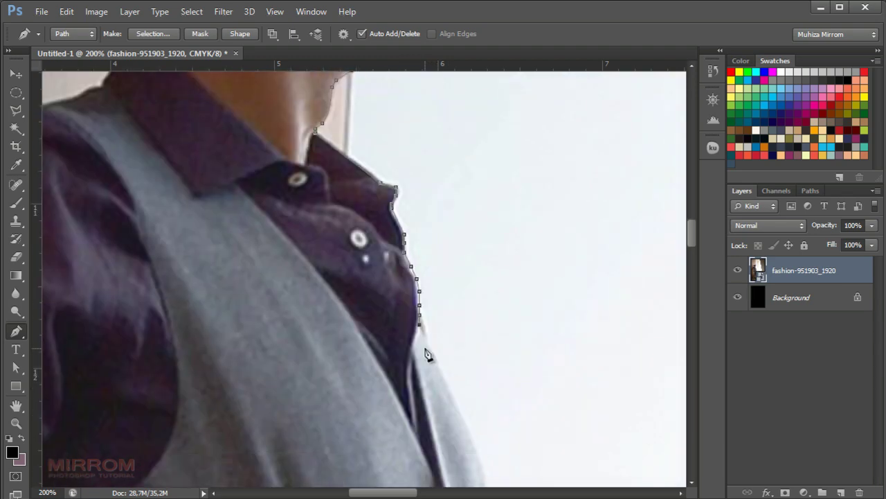
pyautogui.scroll(-3, 443, 360)
pyautogui.click(491, 346)
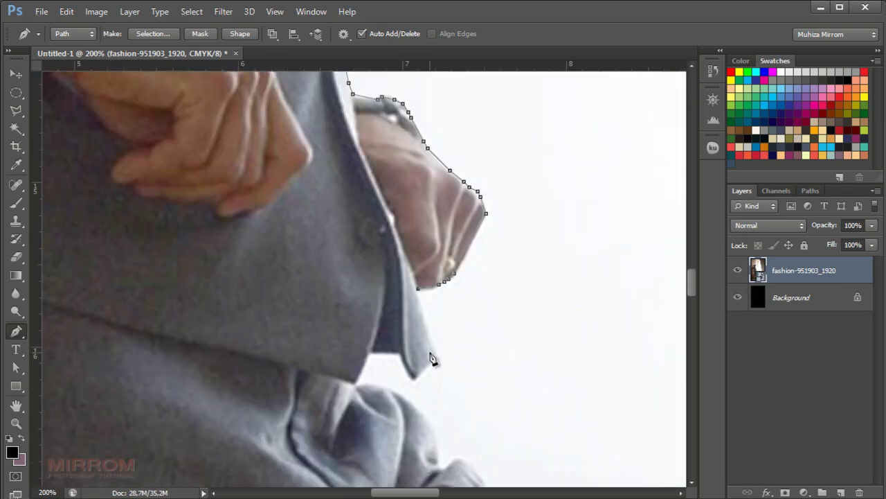
pyautogui.click(433, 351)
pyautogui.click(416, 377)
pyautogui.click(399, 352)
pyautogui.click(369, 351)
pyautogui.click(358, 381)
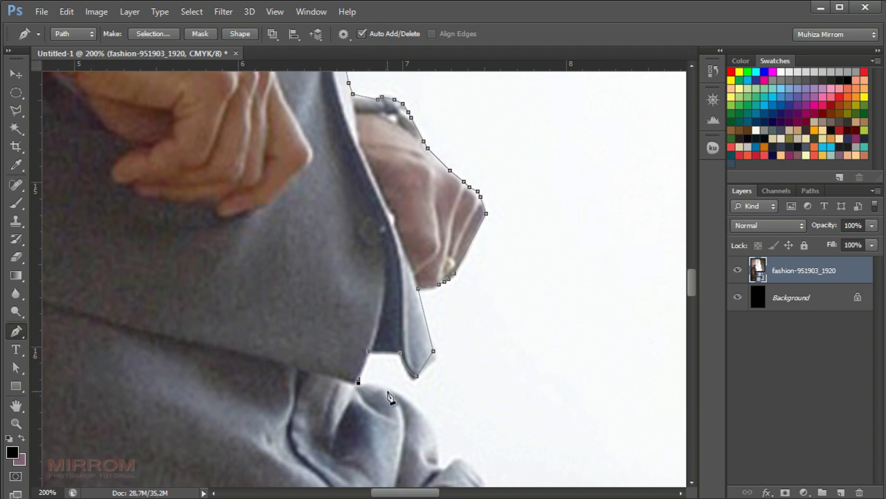
pyautogui.click(430, 419)
# Extend the pen path along the jacket fold and the full sleeve edge.
pyautogui.scroll(-1, 430, 419)
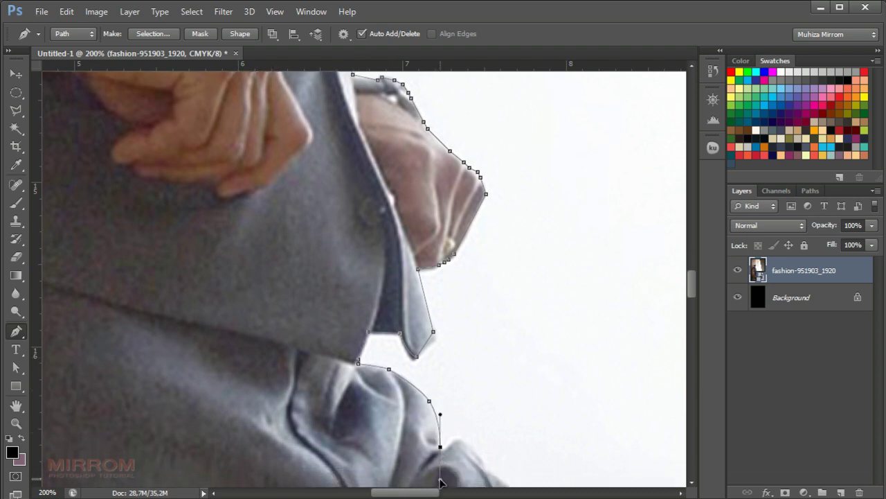
pyautogui.moveTo(440, 445); pyautogui.dragTo(459, 445)
pyautogui.click(469, 448)
pyautogui.click(487, 464)
pyautogui.scroll(-5, 492, 464)
pyautogui.click(527, 354)
pyautogui.click(539, 366)
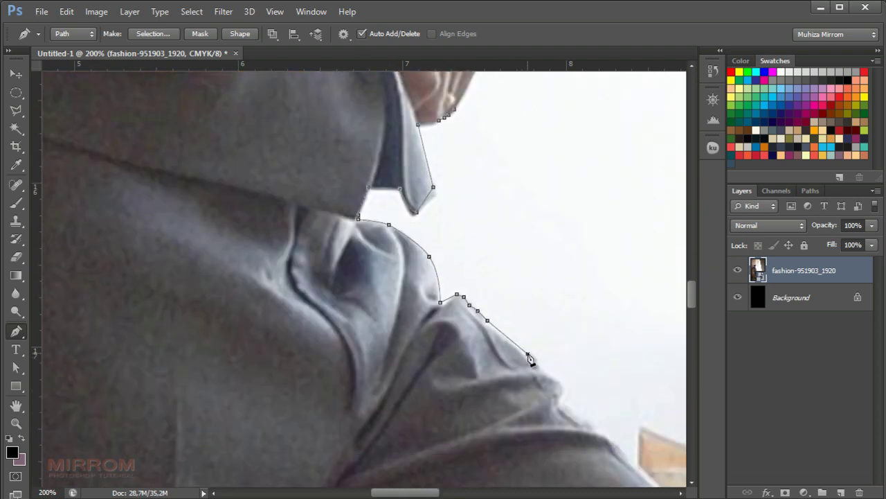
pyautogui.click(562, 380)
pyautogui.click(567, 406)
pyautogui.click(588, 423)
pyautogui.click(613, 439)
pyautogui.click(649, 474)
pyautogui.scroll(-10, 641, 457)
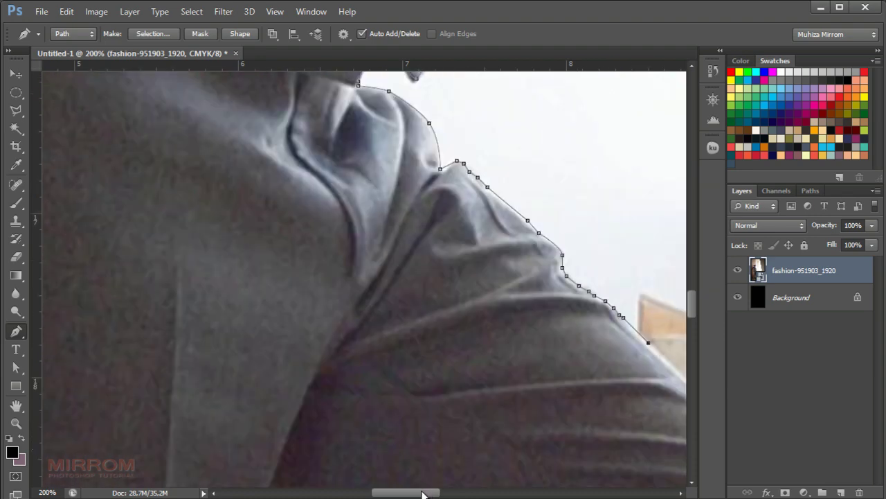
pyautogui.hscroll(10, 438, 377)
# Trace the trouser leg past the knee, over the shoe top, around the toe and along the sole.
pyautogui.click(574, 385)
pyautogui.scroll(-3, 577, 406)
pyautogui.click(597, 337)
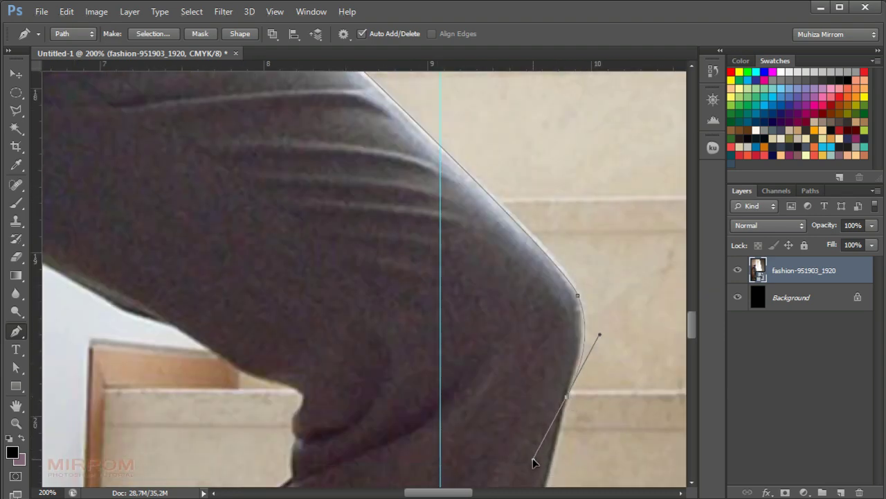
pyautogui.scroll(-8, 532, 458)
pyautogui.click(512, 396)
pyautogui.click(546, 400)
pyautogui.click(566, 400)
pyautogui.click(594, 398)
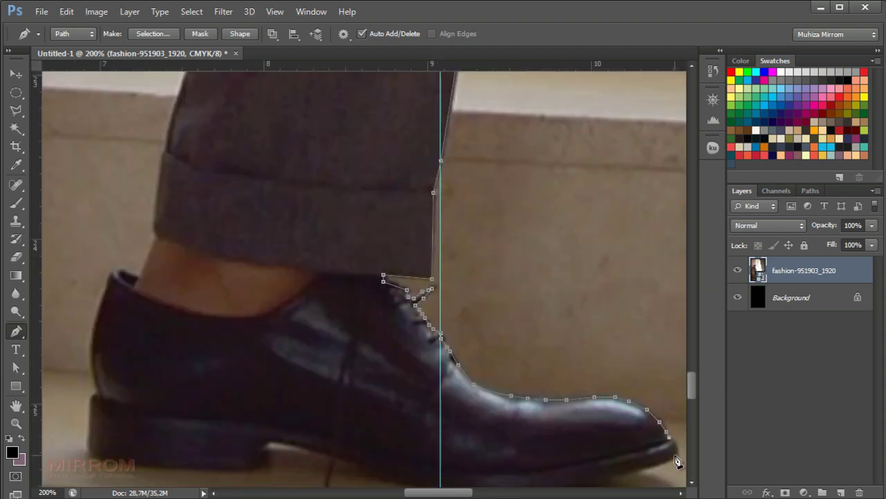
pyautogui.click(675, 456)
pyautogui.scroll(-2, 675, 455)
pyautogui.click(595, 435)
pyautogui.click(561, 444)
pyautogui.click(522, 446)
pyautogui.click(479, 447)
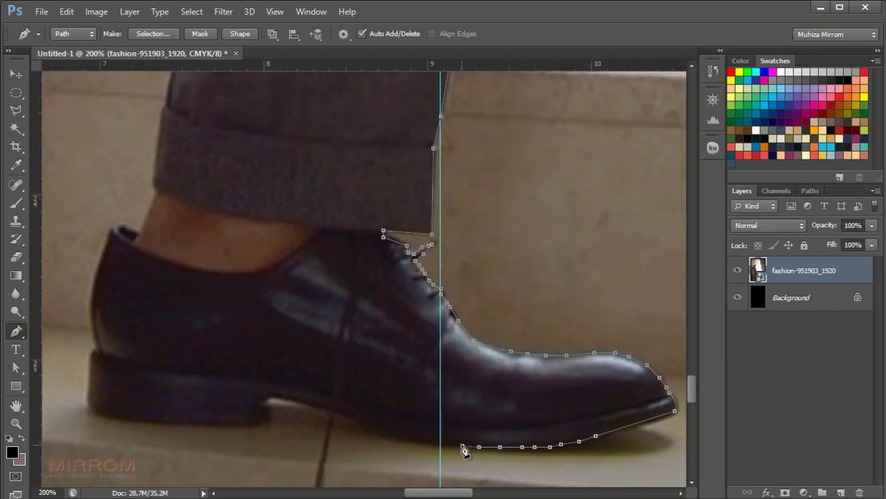
# Continue the path along the stepped sole, up the heel and along the trouser edge above the shoe.
pyautogui.click(360, 422)
pyautogui.click(270, 395)
pyautogui.click(261, 412)
pyautogui.click(233, 422)
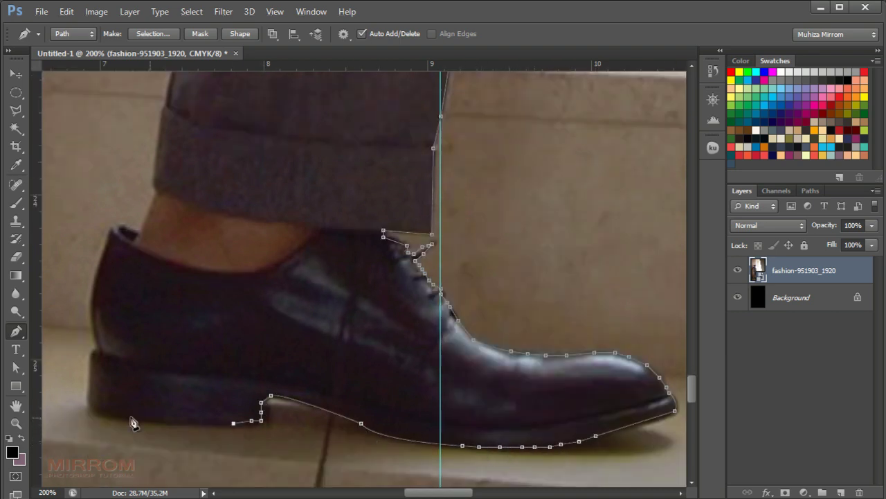
pyautogui.click(102, 420)
pyautogui.click(90, 404)
pyautogui.click(90, 381)
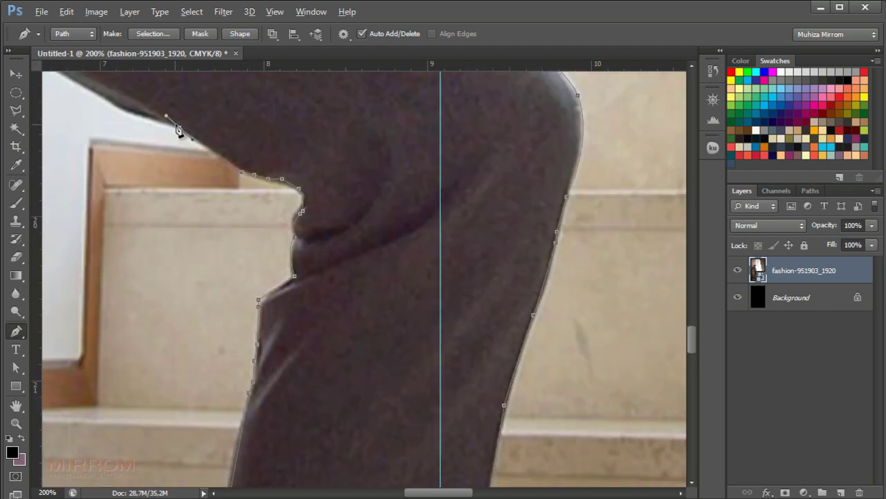
pyautogui.click(147, 118)
pyautogui.click(124, 108)
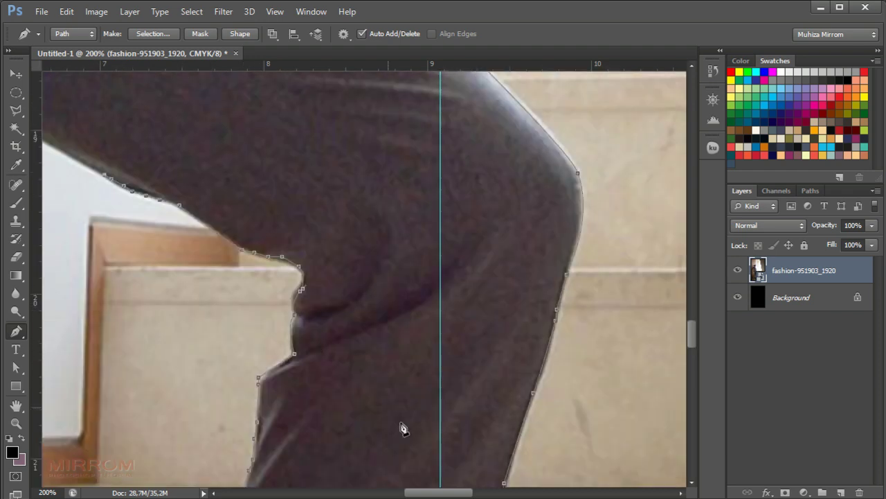
pyautogui.scroll(3, 200, 167)
pyautogui.hscroll(-5, 200, 166)
pyautogui.click(105, 94)
pyautogui.hscroll(-5, 107, 100)
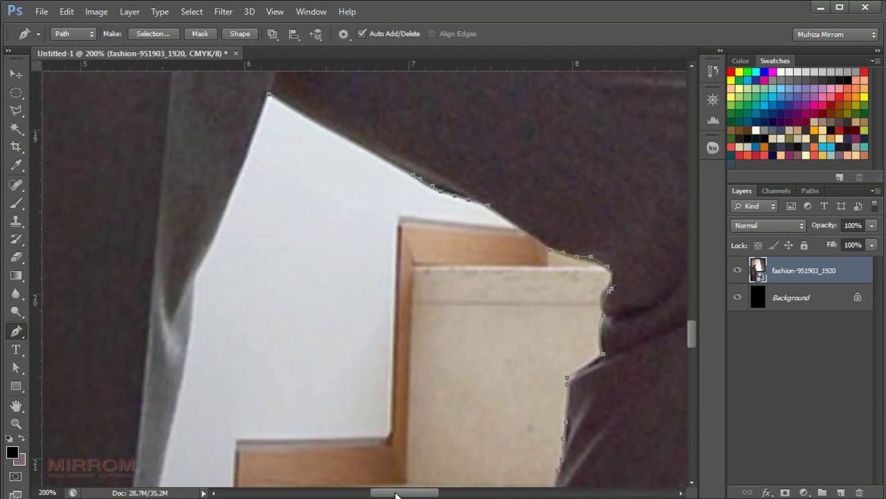
# Trace the left trouser edge beside the stairs down to the back of the other shoe.
pyautogui.click(196, 276)
pyautogui.click(191, 322)
pyautogui.click(186, 345)
pyautogui.scroll(-5, 183, 367)
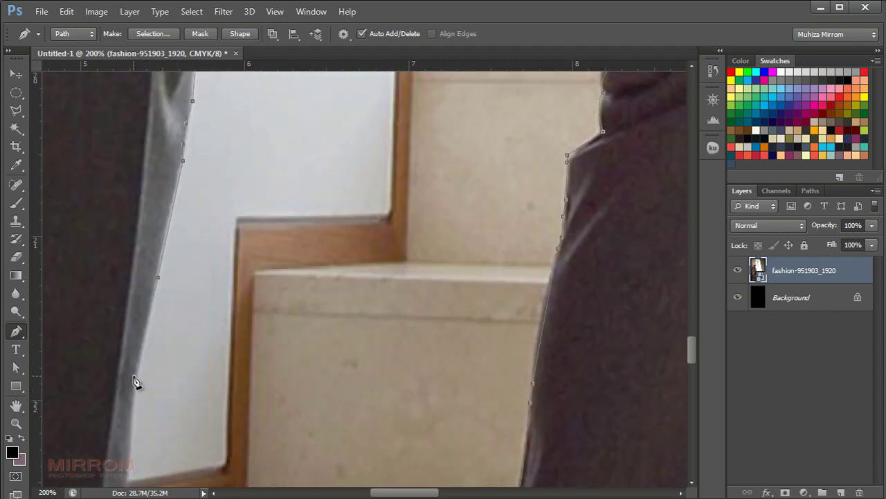
pyautogui.click(135, 382)
pyautogui.scroll(-2, 134, 382)
pyautogui.click(123, 366)
pyautogui.scroll(-5, 116, 414)
pyautogui.click(113, 436)
pyautogui.scroll(-3, 113, 436)
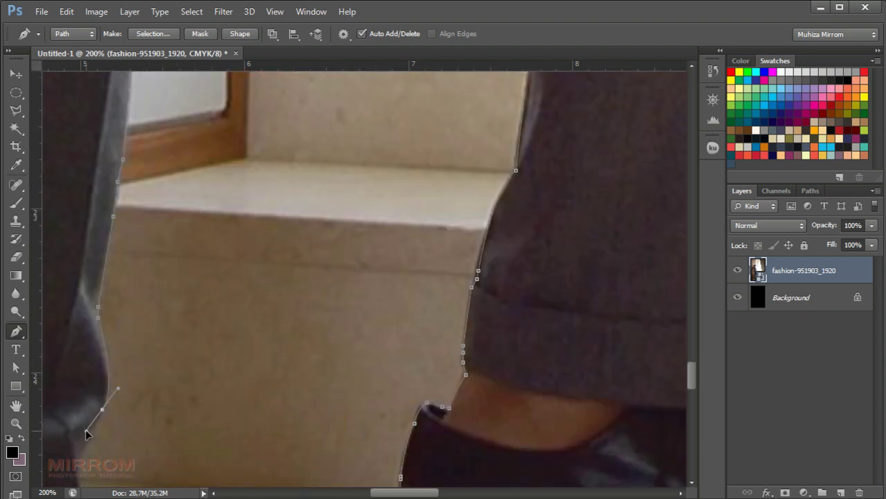
pyautogui.click(85, 429)
pyautogui.scroll(-3, 85, 429)
pyautogui.scroll(-3, 90, 434)
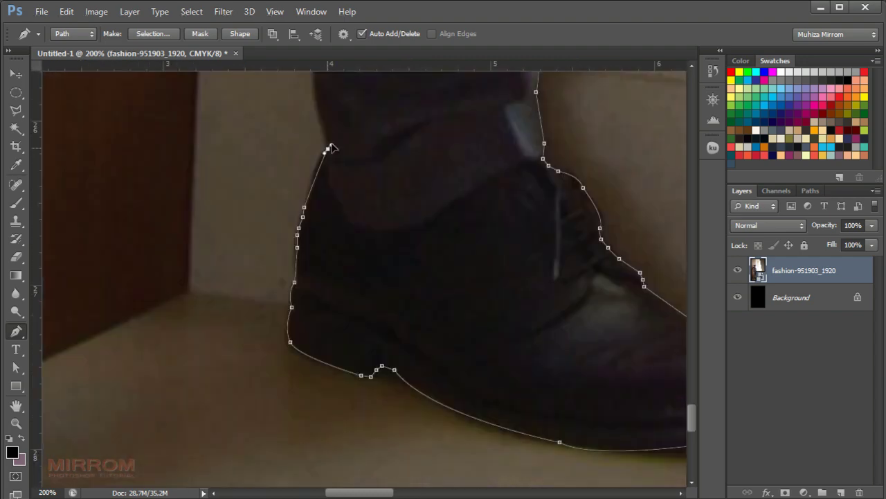
pyautogui.moveTo(313, 142); pyautogui.dragTo(318, 132)
# Trace up the other trouser leg toward the arm, curving around the elbow and under the forearm.
pyautogui.scroll(2, 277, 142)
pyautogui.click(276, 143)
pyautogui.scroll(1, 291, 145)
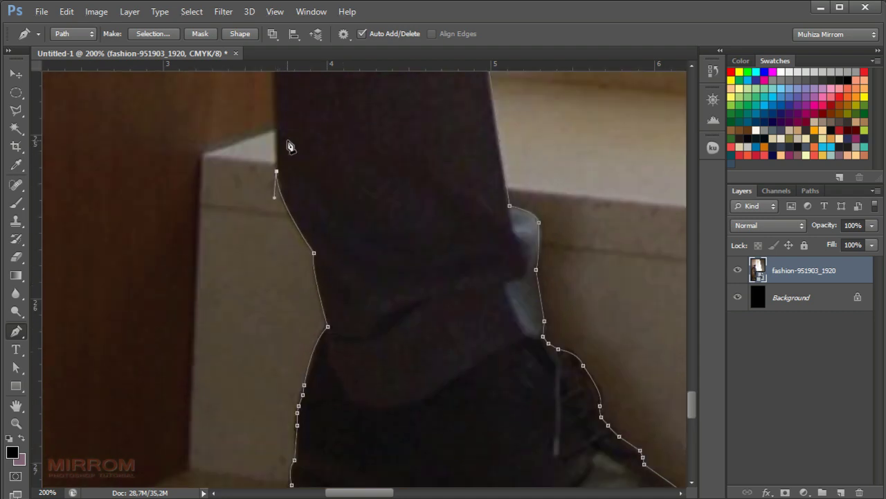
pyautogui.scroll(3, 283, 174)
pyautogui.click(276, 188)
pyautogui.scroll(2, 277, 165)
pyautogui.scroll(2, 277, 142)
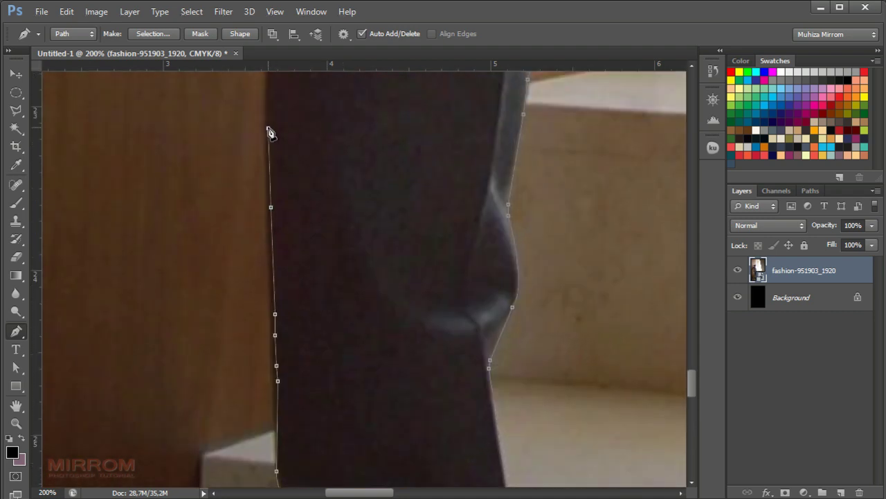
pyautogui.click(271, 123)
pyautogui.scroll(3, 277, 125)
pyautogui.click(287, 124)
pyautogui.scroll(3, 316, 93)
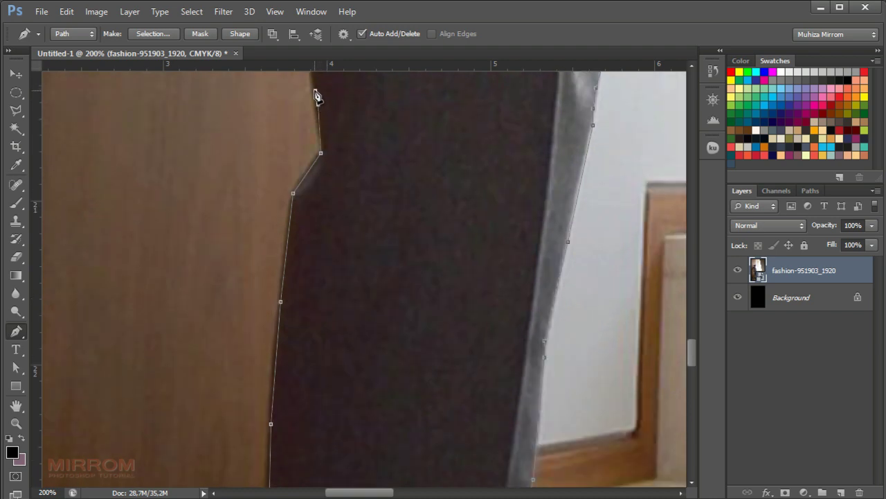
pyautogui.moveTo(172, 157); pyautogui.dragTo(229, 211)
pyautogui.keyDown('alt'); pyautogui.click(228, 211); pyautogui.keyUp('alt')
pyautogui.click(196, 199)
pyautogui.click(174, 197)
pyautogui.moveTo(144, 120); pyautogui.dragTo(166, 55)
pyautogui.scroll(3, 156, 114)
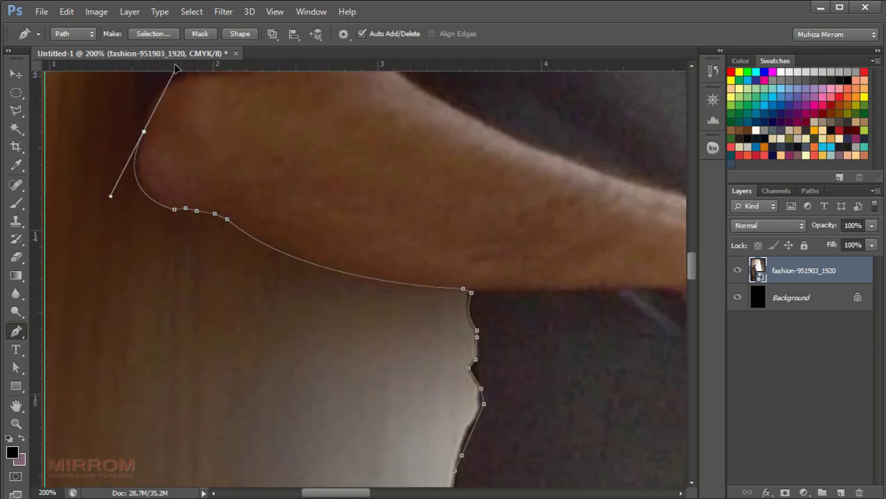
# Trace the sleeve edge upward and curve the path along the top of the shoulder.
pyautogui.keyDown('alt'); pyautogui.click(145, 166); pyautogui.keyUp('alt')
pyautogui.click(144, 119)
pyautogui.scroll(3, 151, 118)
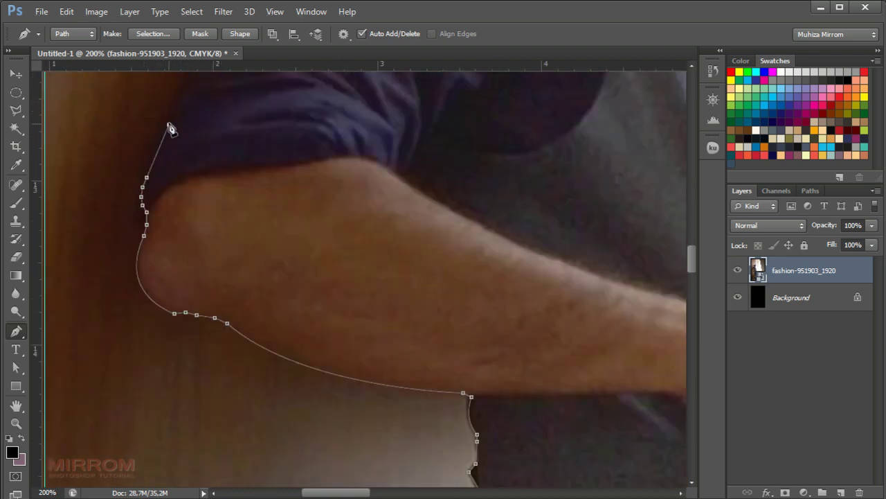
pyautogui.scroll(5, 188, 89)
pyautogui.click(359, 113)
pyautogui.click(417, 86)
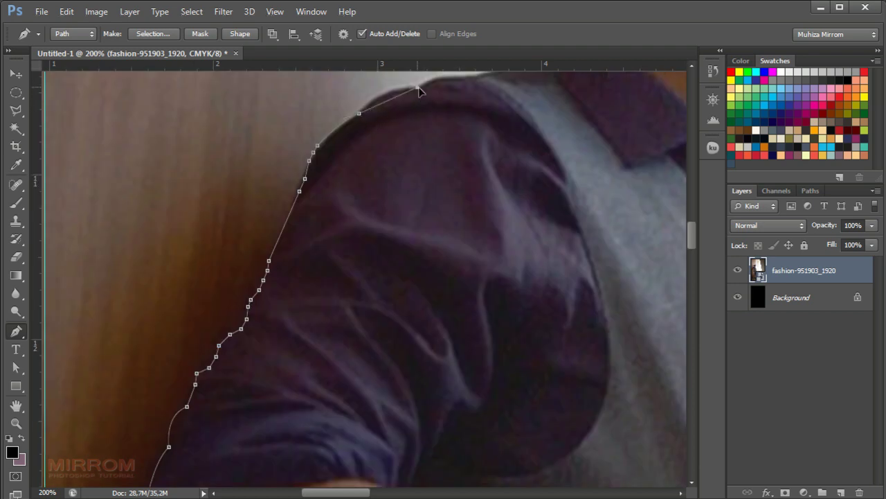
pyautogui.moveTo(471, 76); pyautogui.dragTo(508, 79)
pyautogui.scroll(5, 475, 83)
# Trace the neck and back of the head, close the path at the hat, then fit on screen.
pyautogui.click(509, 245)
pyautogui.click(545, 199)
pyautogui.click(502, 141)
pyautogui.click(459, 116)
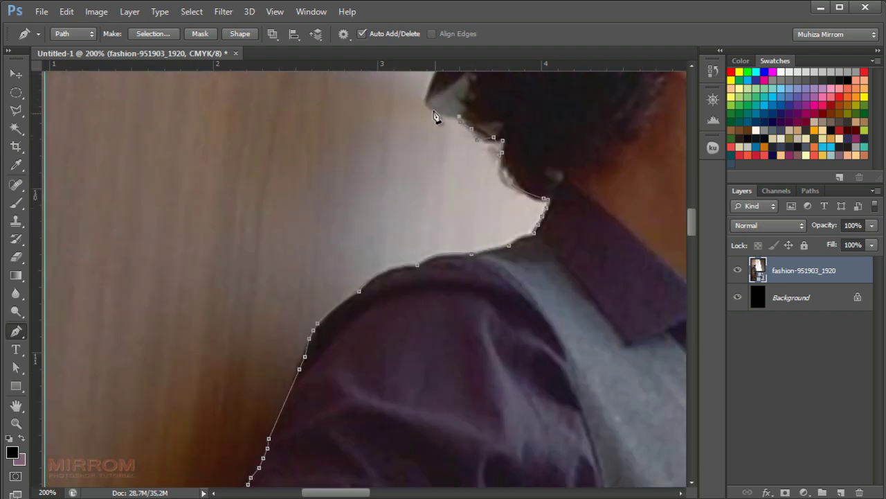
pyautogui.click(428, 101)
pyautogui.scroll(3, 443, 110)
pyautogui.click(462, 126)
pyautogui.scroll(2, 471, 118)
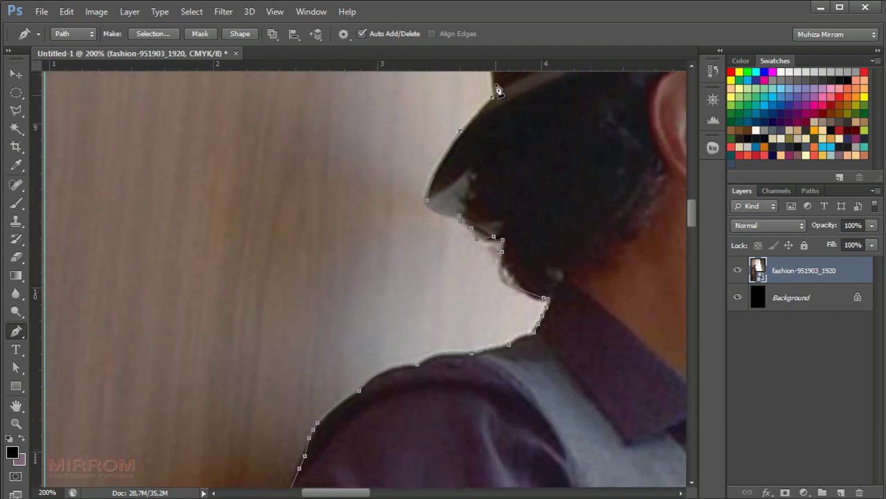
pyautogui.click(492, 119)
pyautogui.hotkey('ctrl', '0')
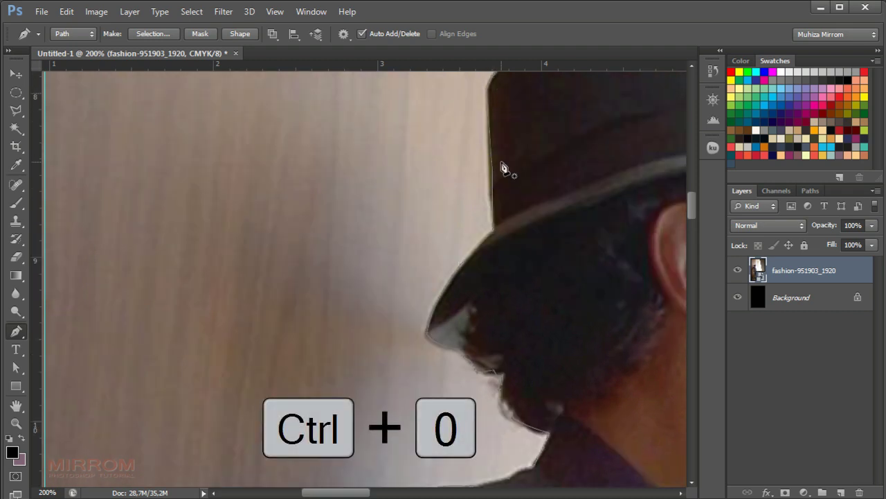
pyautogui.hotkey('ctrl', 'h')
# Load the man's outline path as a selection from the Paths panel.
pyautogui.press('v')
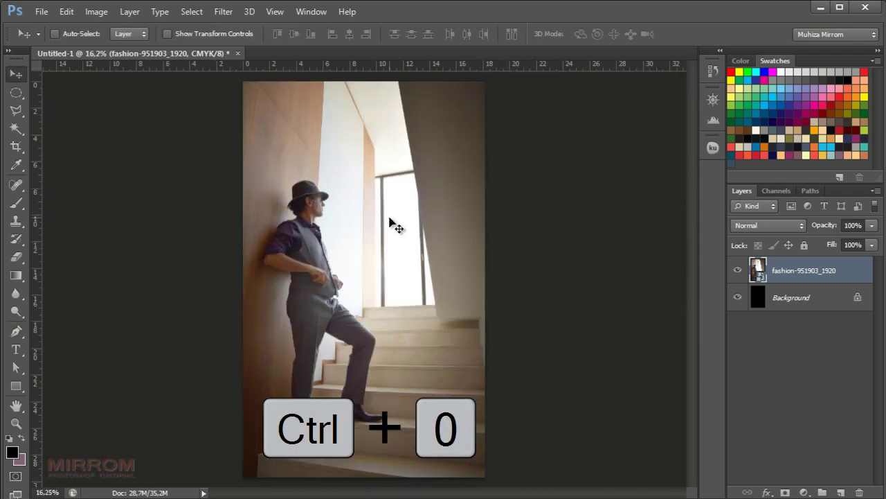
pyautogui.press('p')
pyautogui.rightClick(309, 239)
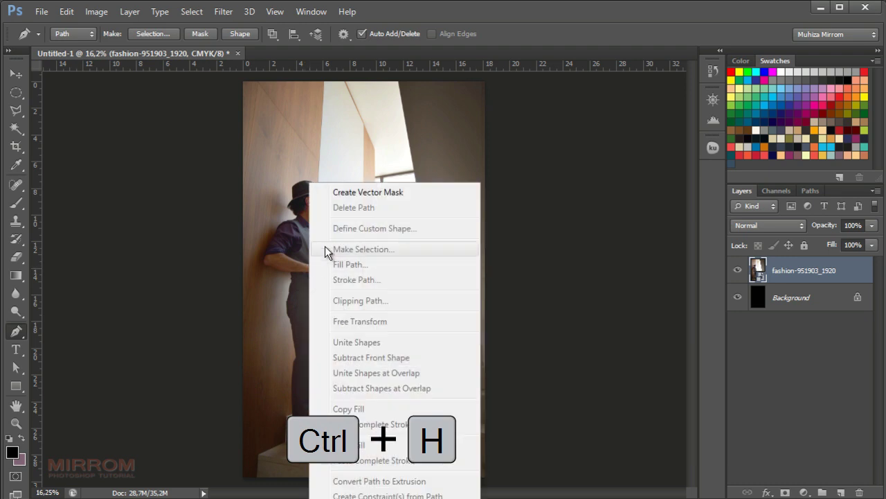
pyautogui.press('Escape')
pyautogui.click(810, 190)
pyautogui.keyDown('ctrl'); pyautogui.click(734, 212); pyautogui.keyUp('ctrl')
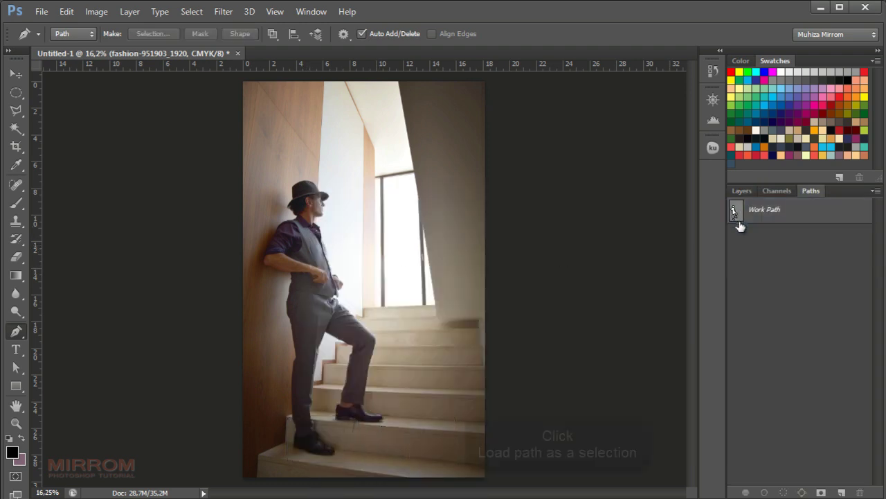
pyautogui.click(783, 493)
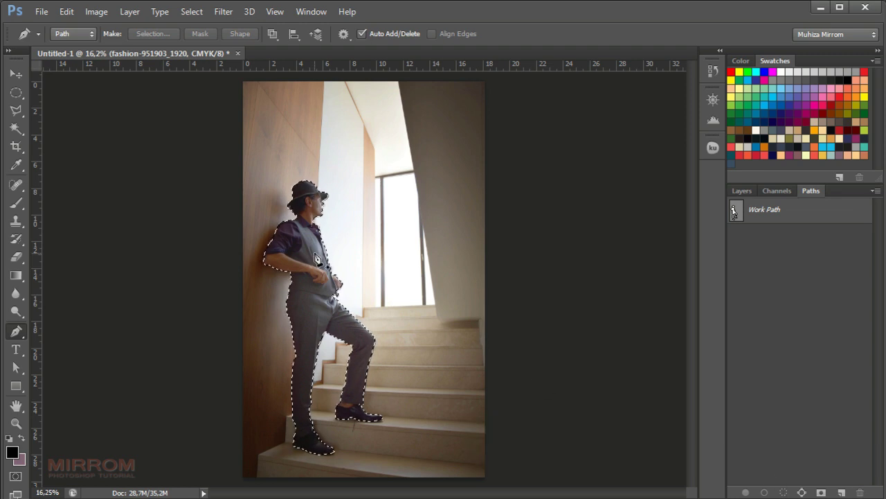
# Add a layer mask to the fashion photo layer from the man's selection.
pyautogui.click(742, 191)
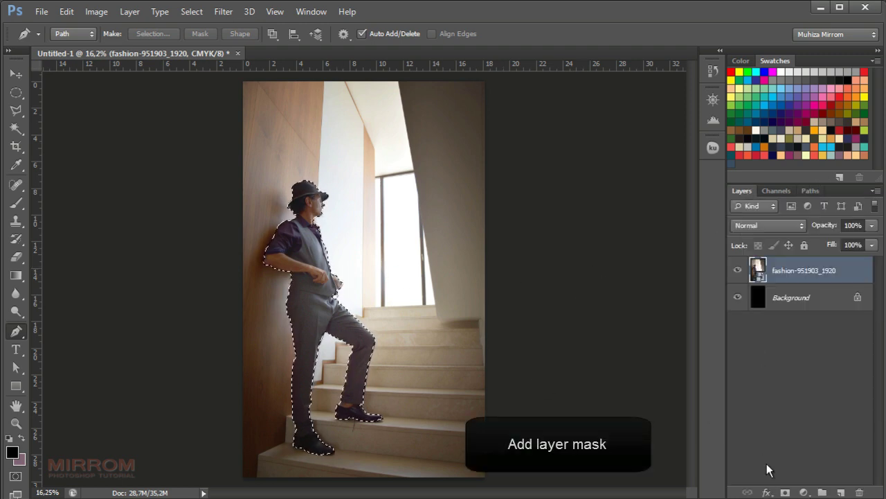
pyautogui.click(785, 492)
pyautogui.press('v')
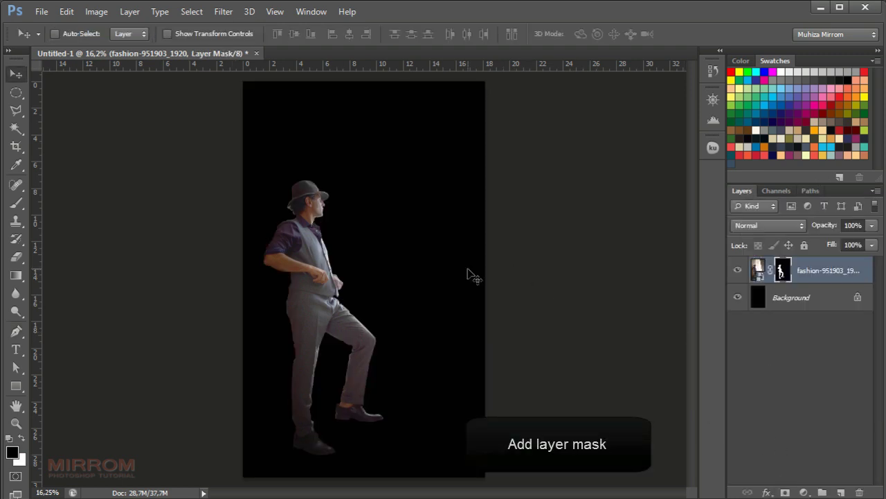
pyautogui.press('z')
# Zoom in on the man's figure and bring up the layer mask's context menu.
pyautogui.click(365, 248)
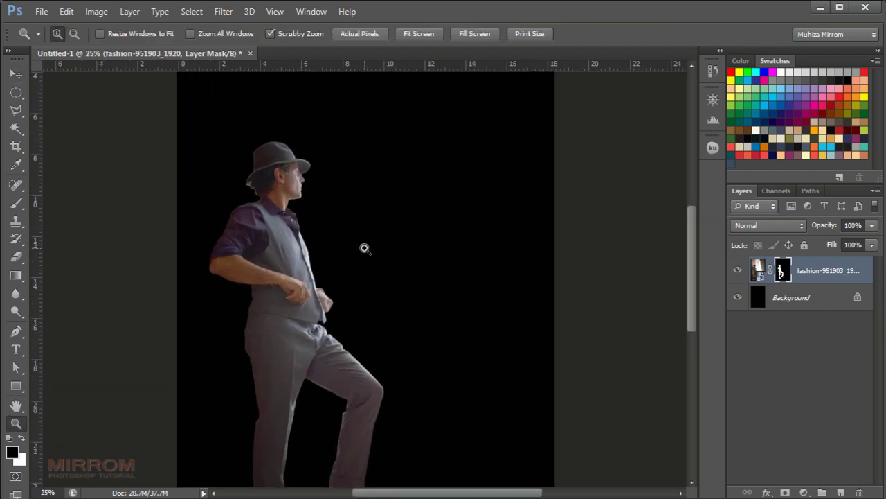
pyautogui.click(364, 247)
pyautogui.hscroll(-2, 425, 395)
pyautogui.scroll(-3, 425, 395)
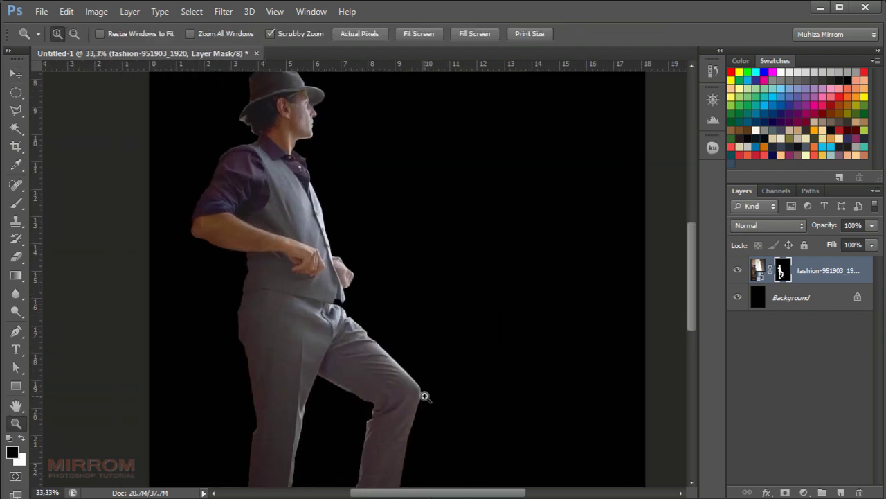
pyautogui.scroll(4, 449, 379)
pyautogui.rightClick(780, 274)
# In Refine Mask, set Radius 1.9 px, Smooth 7, Feather 0.3 px and Shift Edge -12%.
pyautogui.click(811, 389)
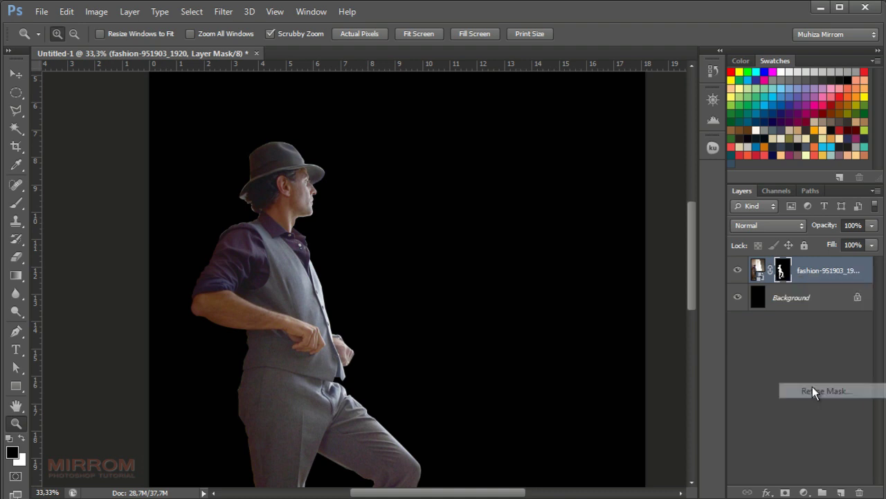
pyautogui.moveTo(533, 182); pyautogui.dragTo(540, 184)
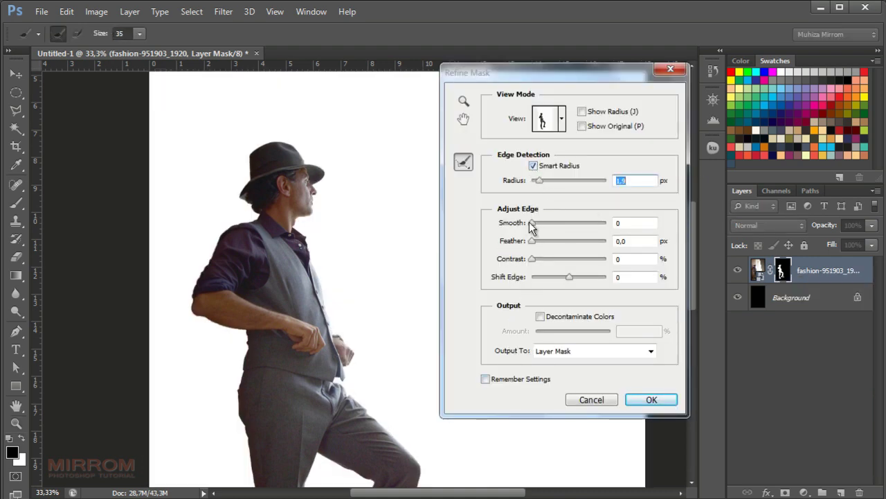
pyautogui.moveTo(530, 223); pyautogui.dragTo(535, 255)
pyautogui.moveTo(566, 276); pyautogui.dragTo(564, 276)
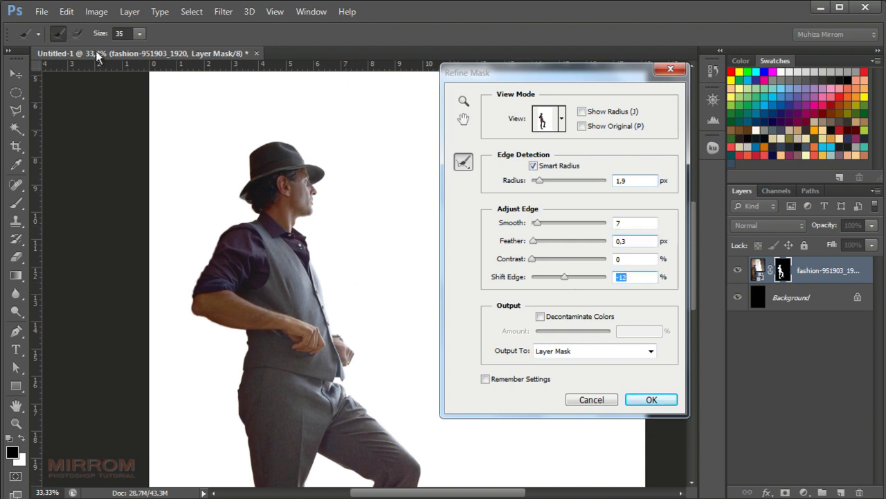
# Brush the hair edge with an enlarged refine brush and output the result to a new layer.
pyautogui.moveTo(97, 38); pyautogui.dragTo(100, 39)
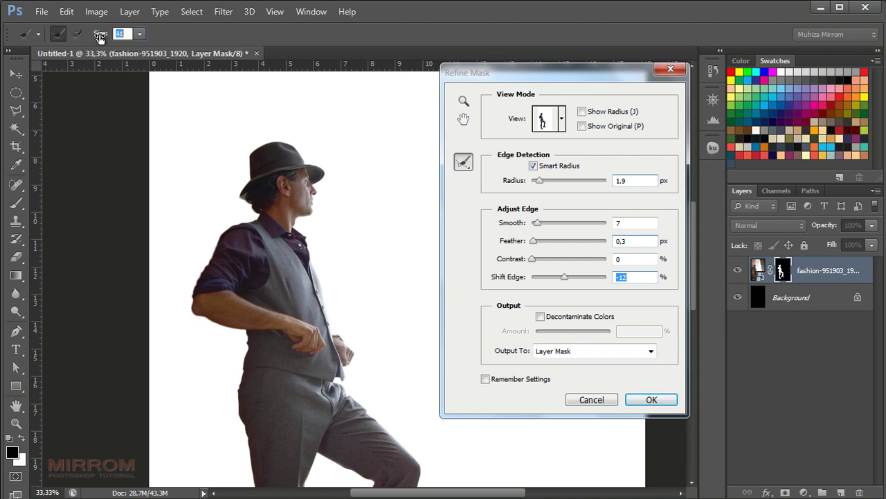
pyautogui.click(249, 200)
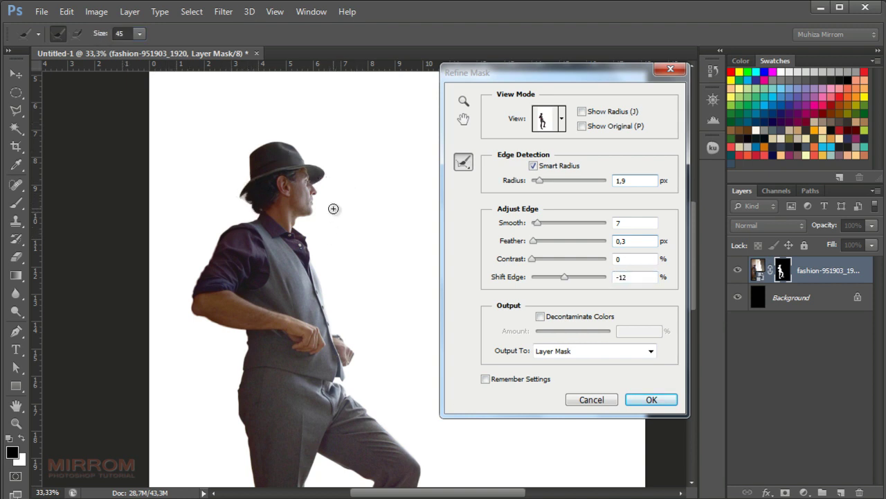
pyautogui.click(578, 351)
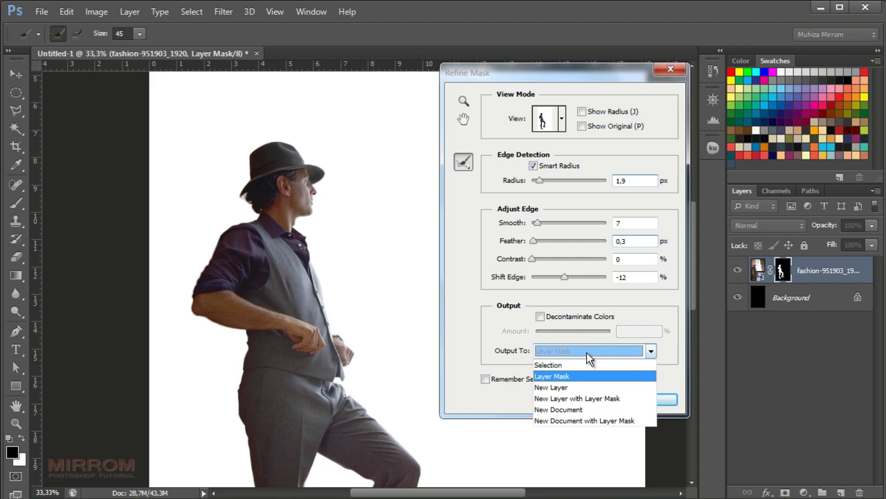
pyautogui.click(556, 388)
pyautogui.click(654, 399)
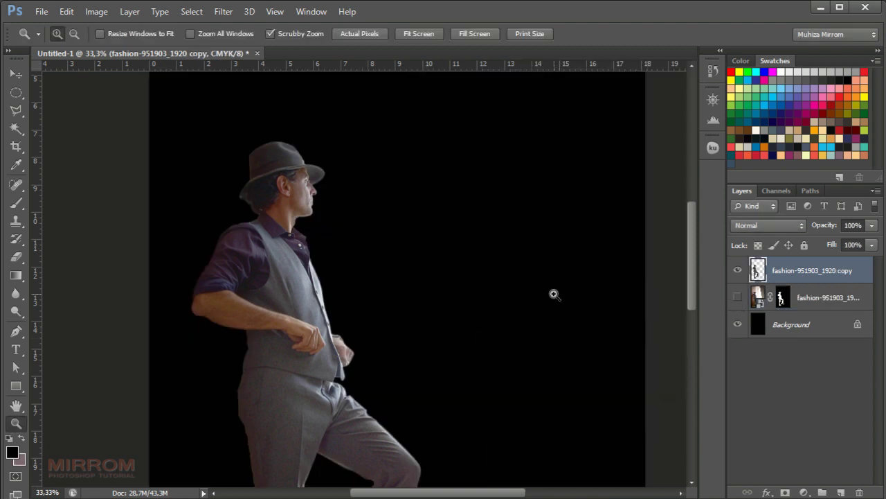
# Show the original masked layer, duplicate it, and delete the layer mask from copy 2.
pyautogui.click(799, 307)
pyautogui.click(737, 297)
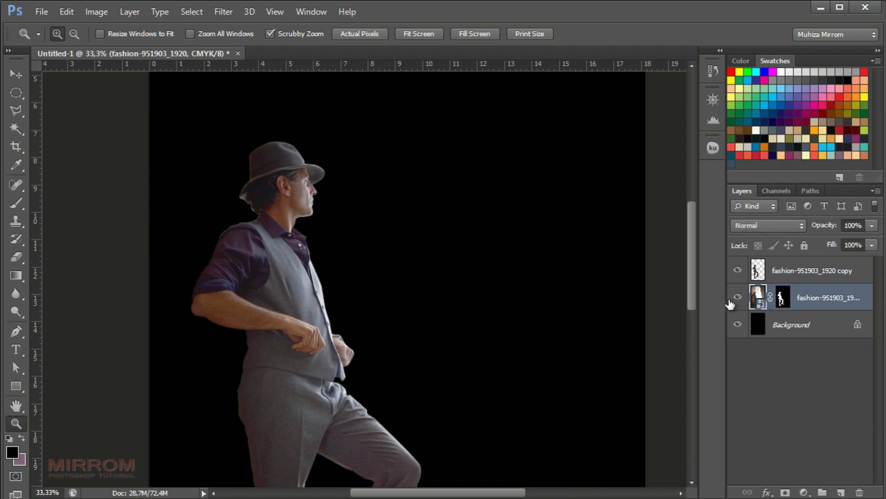
pyautogui.hotkey('ctrl', 'j')
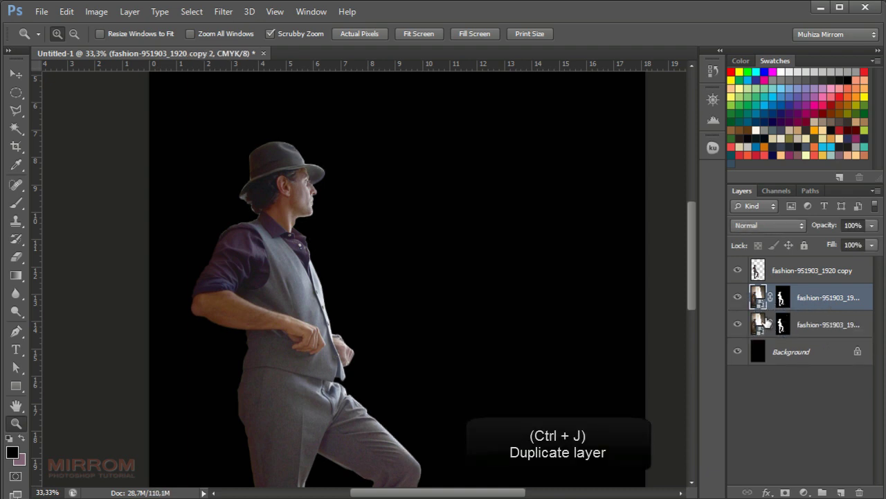
pyautogui.rightClick(781, 299)
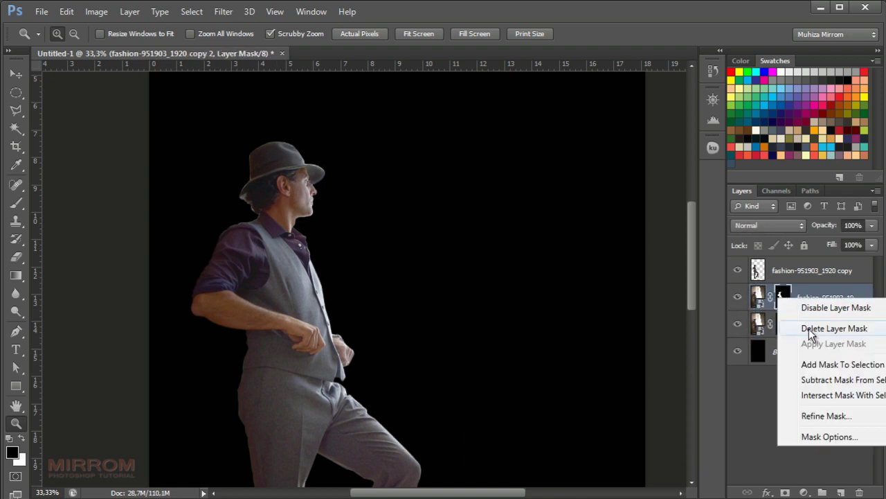
pyautogui.click(820, 328)
# Fit the image on screen and select the fashion-951903_1920 copy 2 layer.
pyautogui.click(787, 276)
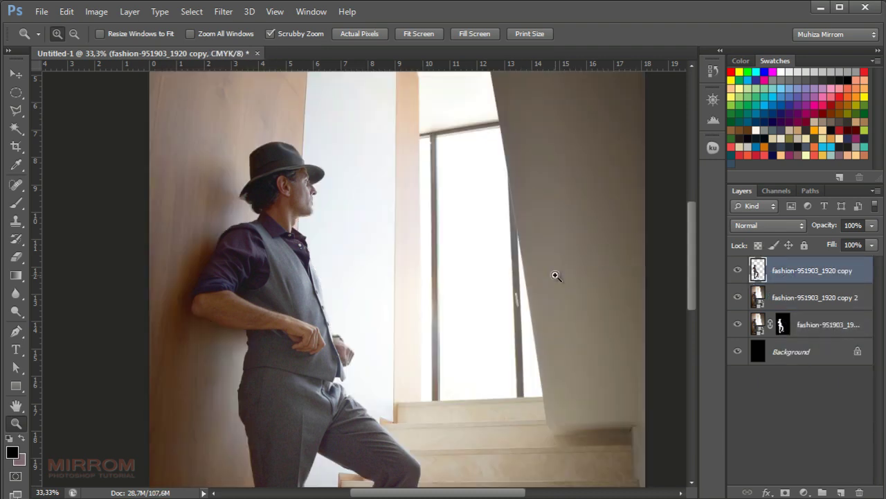
pyautogui.press('v')
pyautogui.hotkey('ctrl', '0')
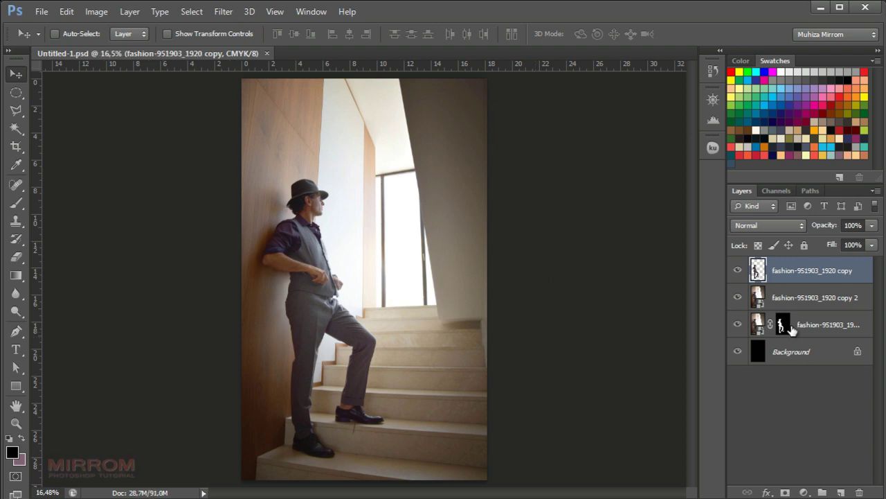
pyautogui.click(794, 295)
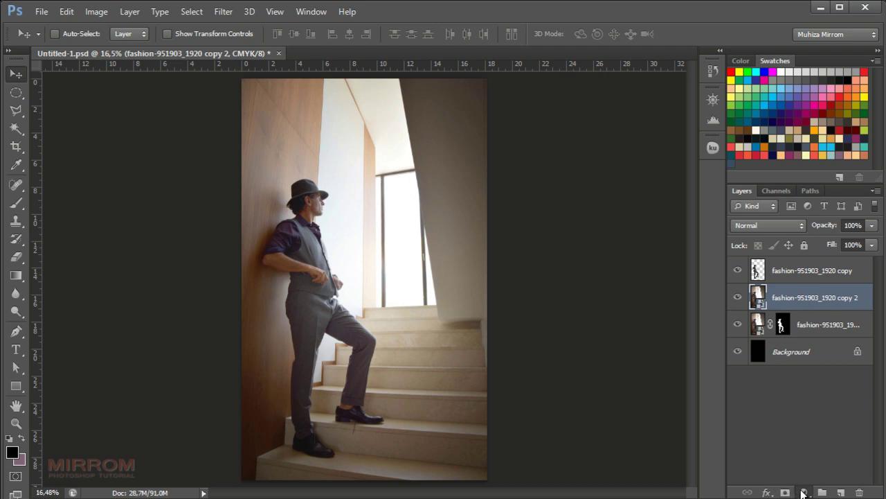
pyautogui.click(804, 492)
# Add a Gradient Map layer and set its left gradient stop to mauve #7f6474.
pyautogui.click(878, 467)
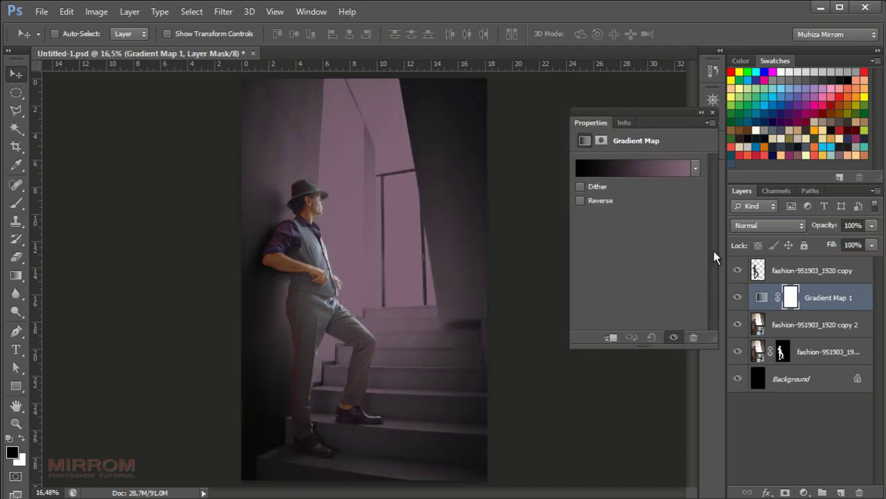
pyautogui.moveTo(664, 114); pyautogui.dragTo(619, 123)
pyautogui.click(594, 171)
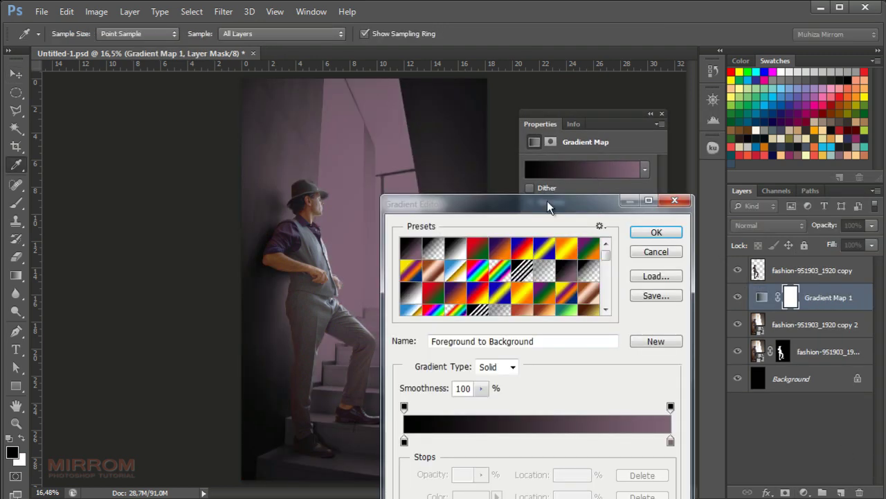
pyautogui.moveTo(558, 203); pyautogui.dragTo(549, 93)
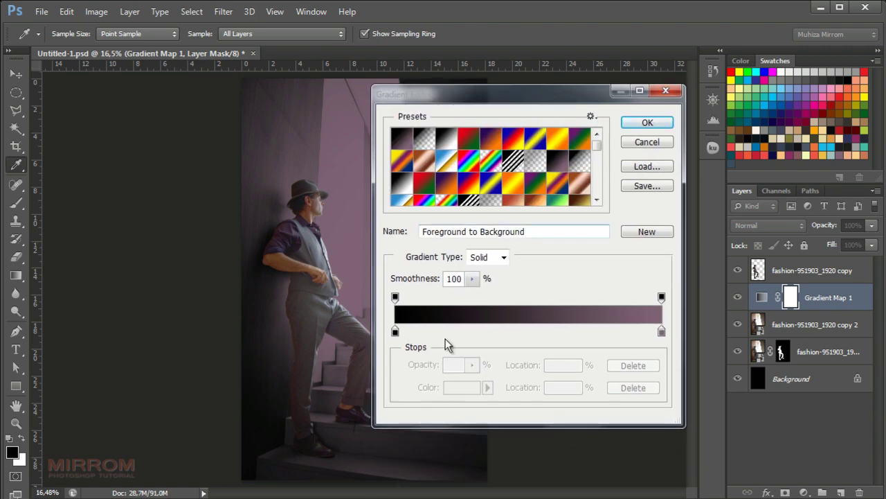
pyautogui.click(395, 333)
pyautogui.click(457, 392)
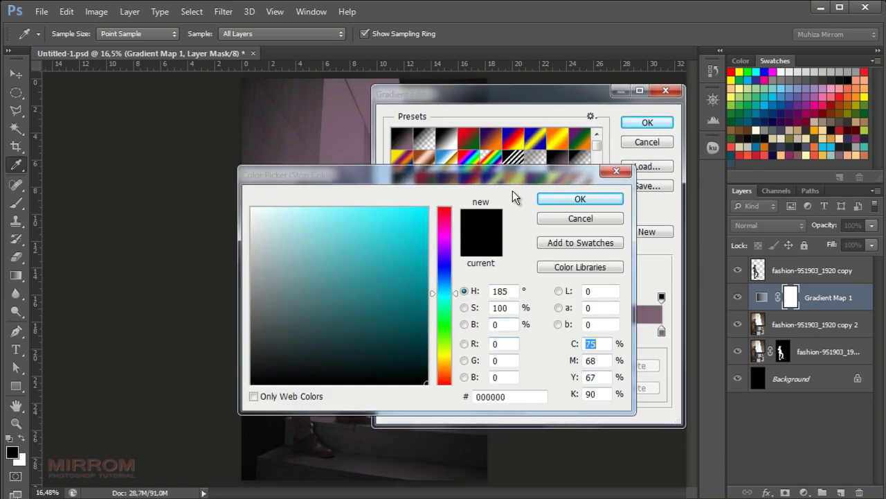
pyautogui.click(845, 154)
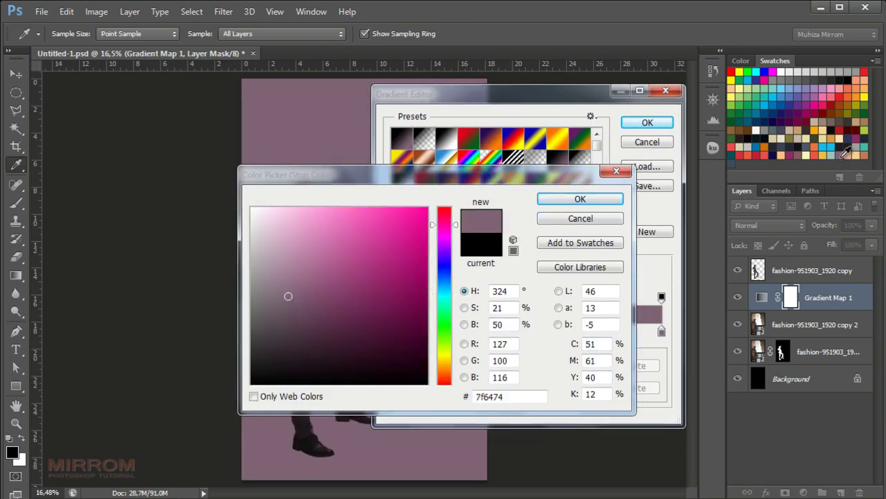
pyautogui.click(510, 396)
pyautogui.click(580, 200)
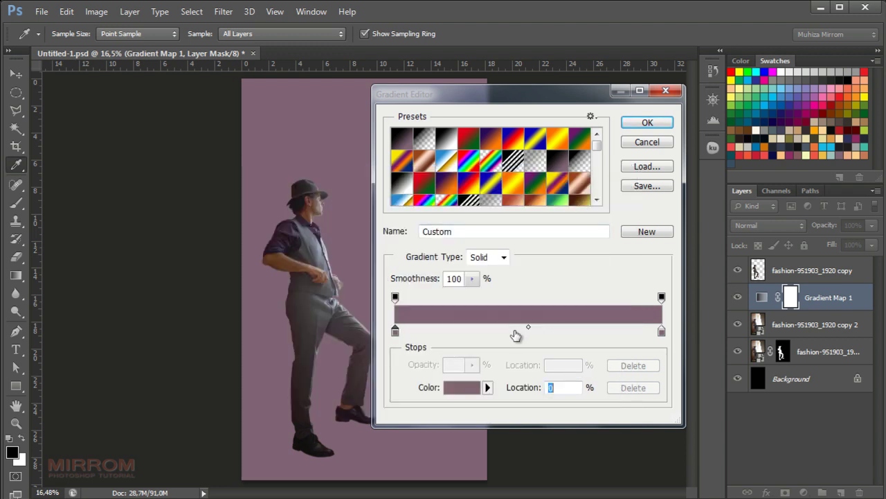
# Add a peach #f1ae87 gradient stop positioned at 50%.
pyautogui.click(515, 327)
pyautogui.click(465, 390)
pyautogui.click(852, 153)
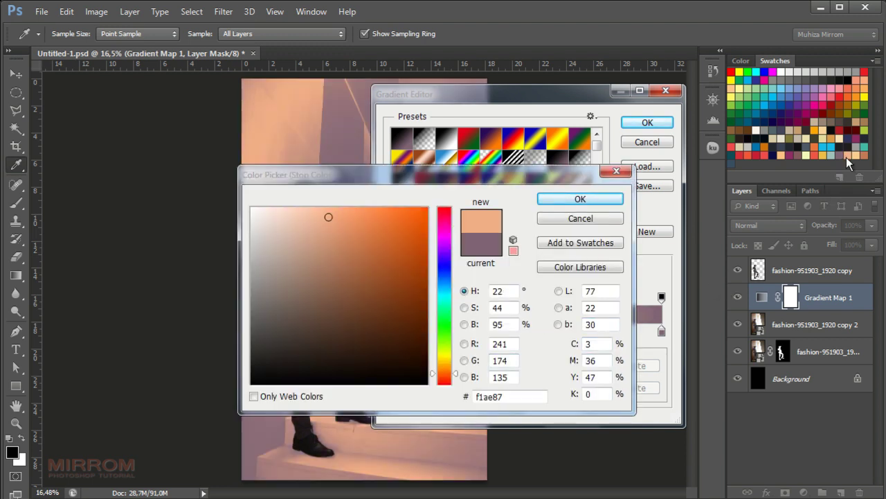
pyautogui.click(493, 396)
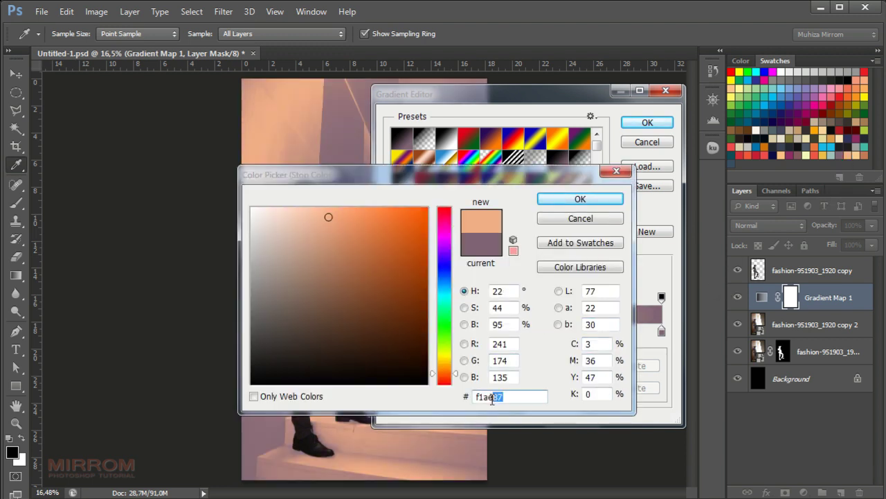
pyautogui.click(574, 199)
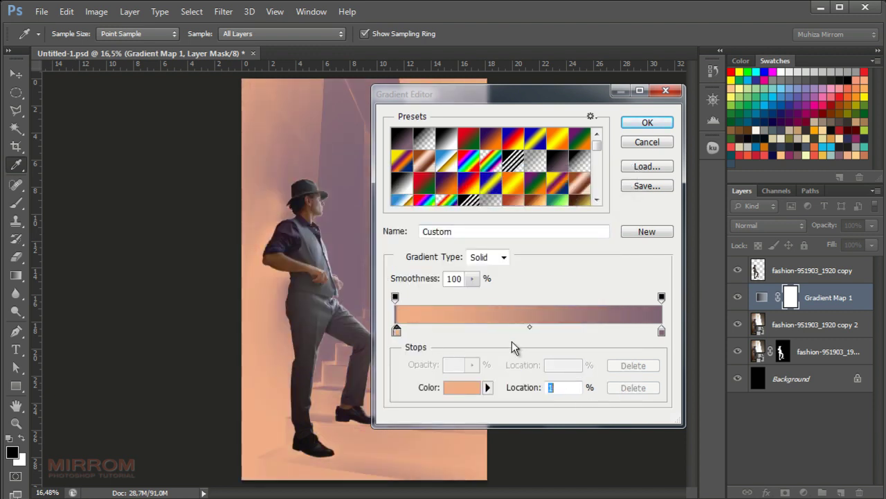
pyautogui.moveTo(398, 331); pyautogui.dragTo(528, 333)
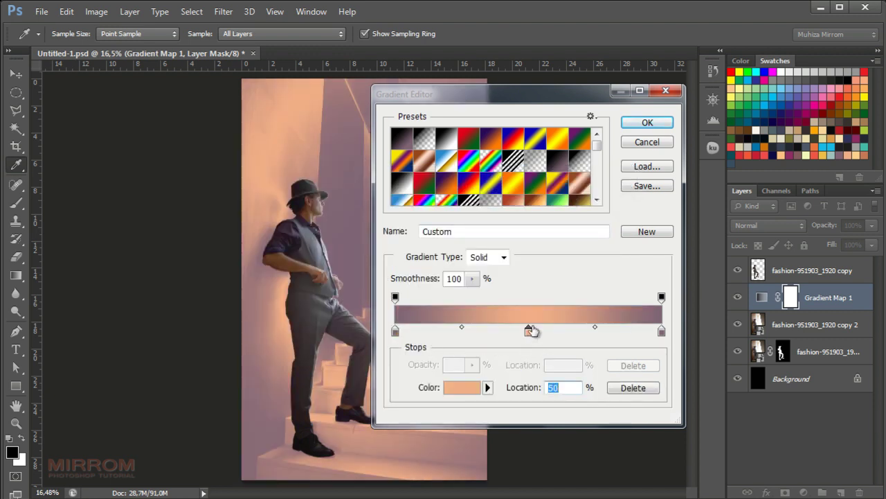
# Set the right gradient stop to light orange #fdcf8e and accept the gradient.
pyautogui.click(662, 331)
pyautogui.click(482, 382)
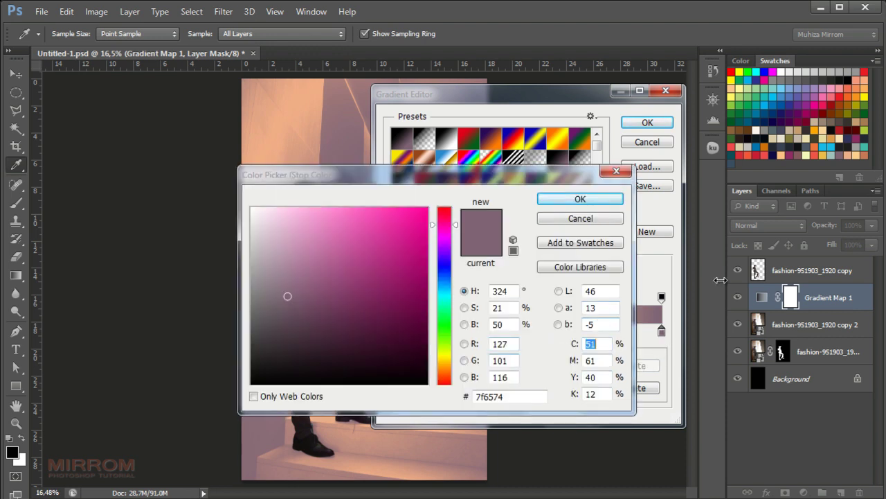
pyautogui.click(858, 154)
pyautogui.moveTo(547, 396); pyautogui.dragTo(475, 396)
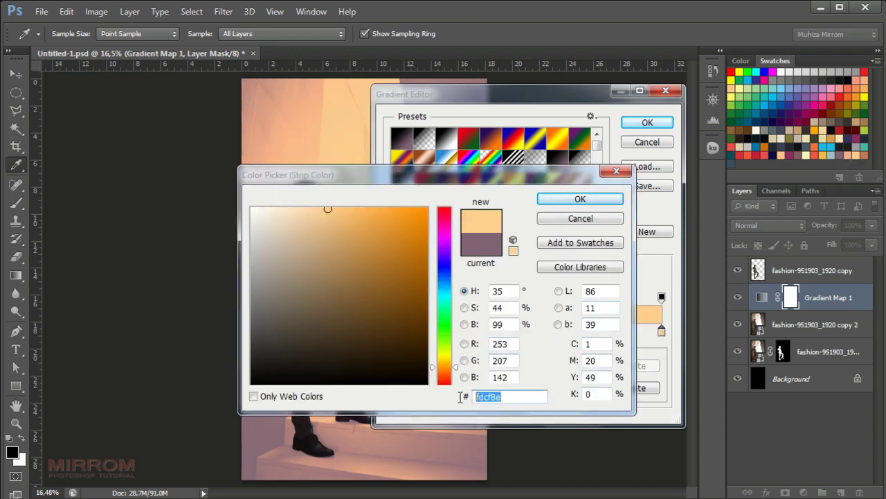
pyautogui.click(567, 203)
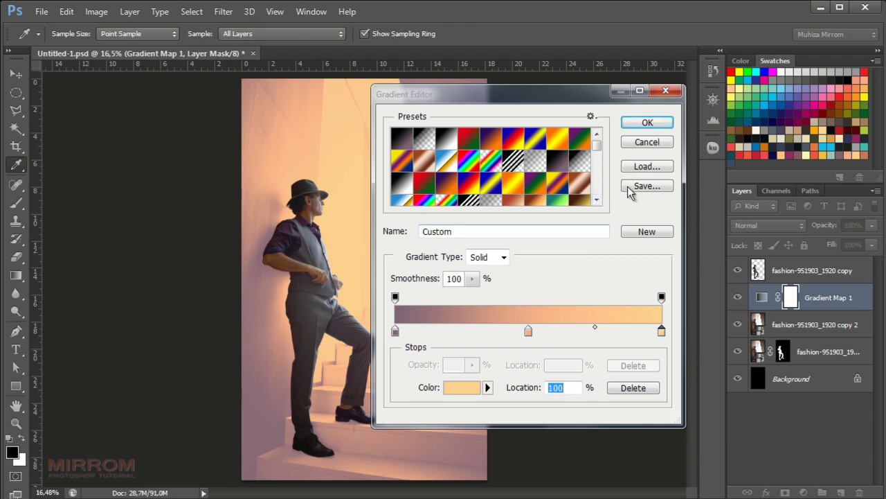
pyautogui.click(647, 123)
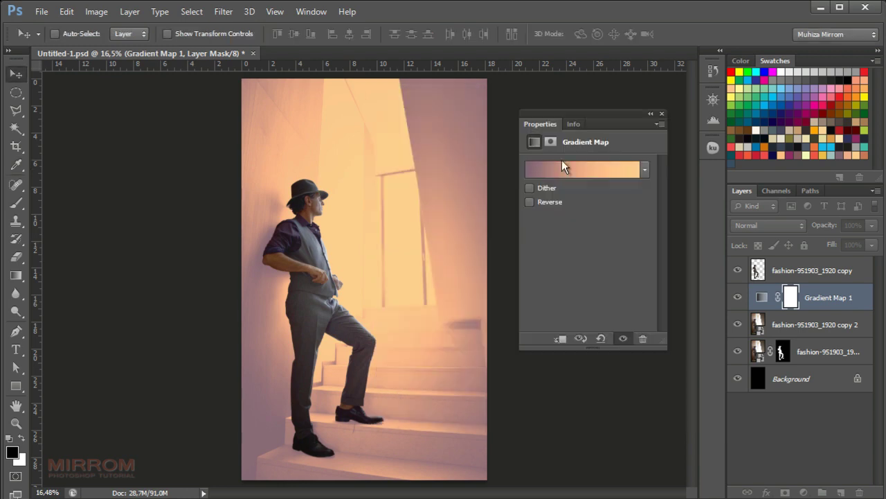
# Set Gradient Map 1's blend mode to Linear Burn and close its Properties.
pyautogui.click(740, 228)
pyautogui.click(752, 63)
pyautogui.click(756, 225)
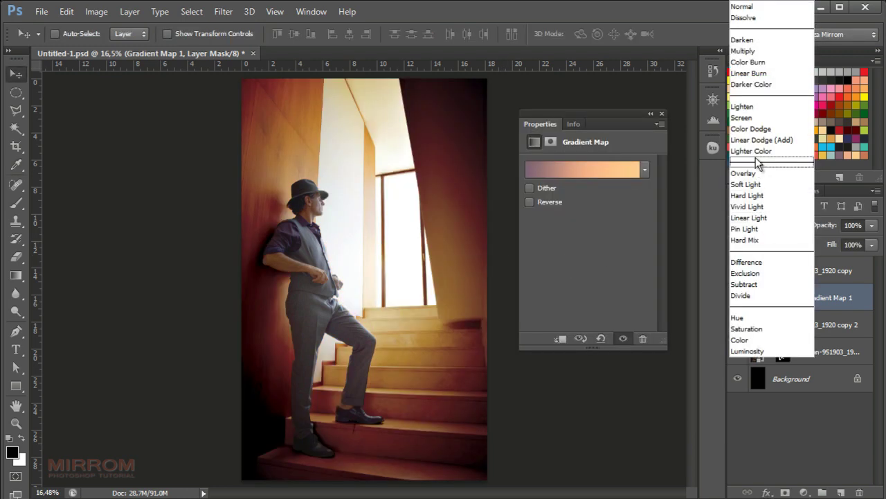
pyautogui.click(748, 72)
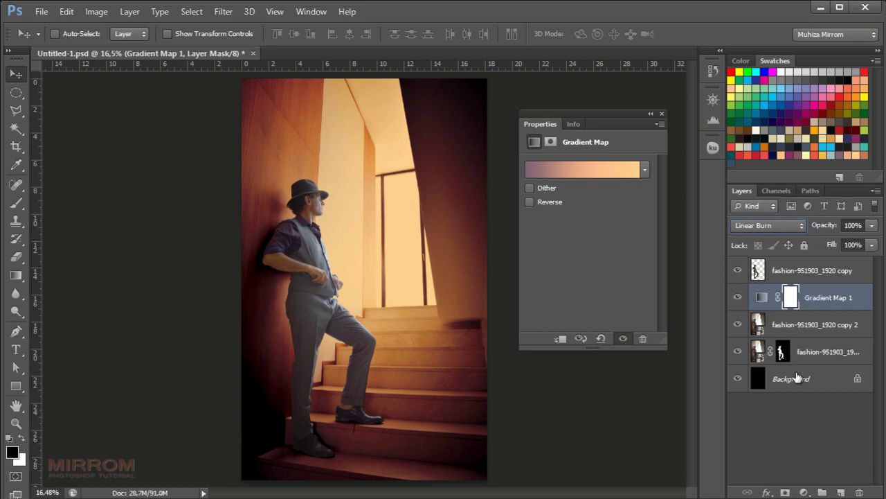
pyautogui.click(662, 113)
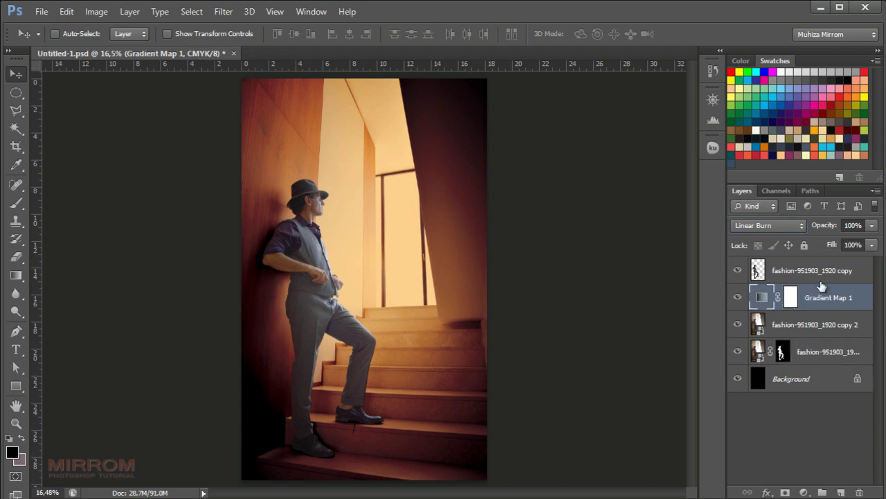
# Enable an Outer Glow with white colour on the man's top layer.
pyautogui.click(743, 268)
pyautogui.click(738, 270)
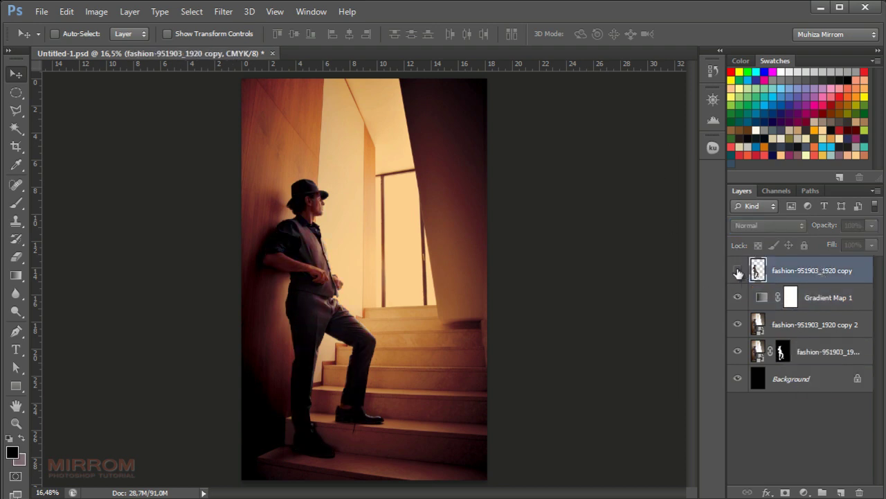
pyautogui.doubleClick(863, 278)
pyautogui.moveTo(547, 308); pyautogui.dragTo(747, 125)
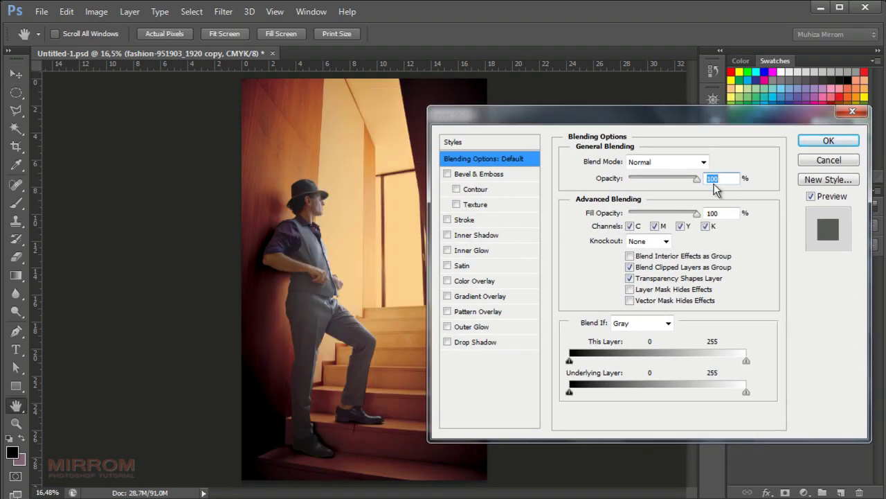
pyautogui.click(478, 327)
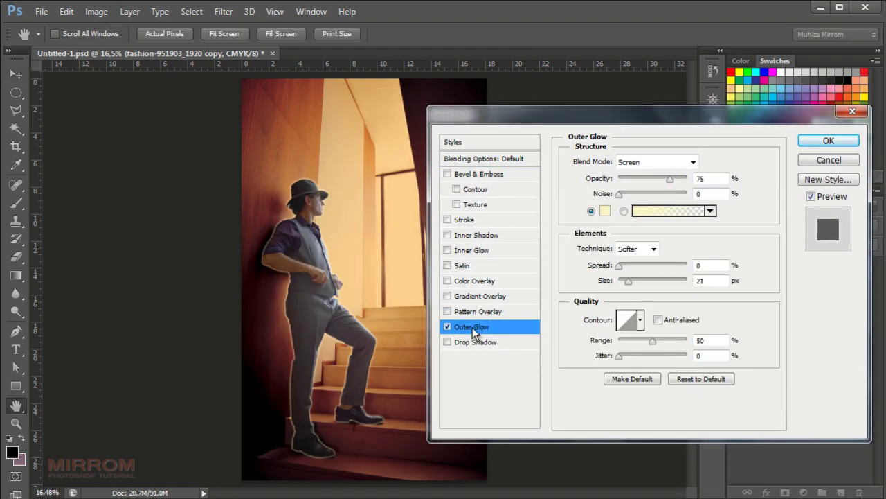
pyautogui.click(606, 212)
pyautogui.click(252, 208)
pyautogui.click(580, 199)
# Make the outer glow Overlay, size 250, opacity 70%, and apply it.
pyautogui.click(655, 162)
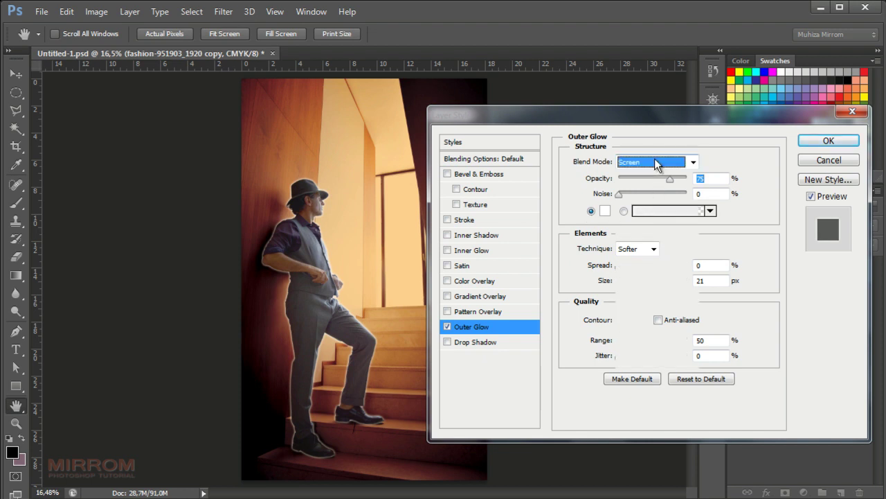
pyautogui.click(639, 343)
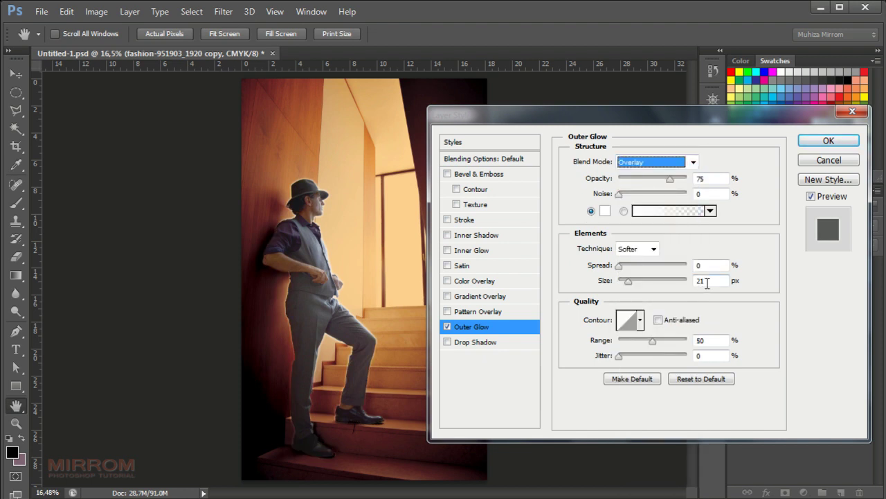
pyautogui.moveTo(625, 280); pyautogui.dragTo(670, 280)
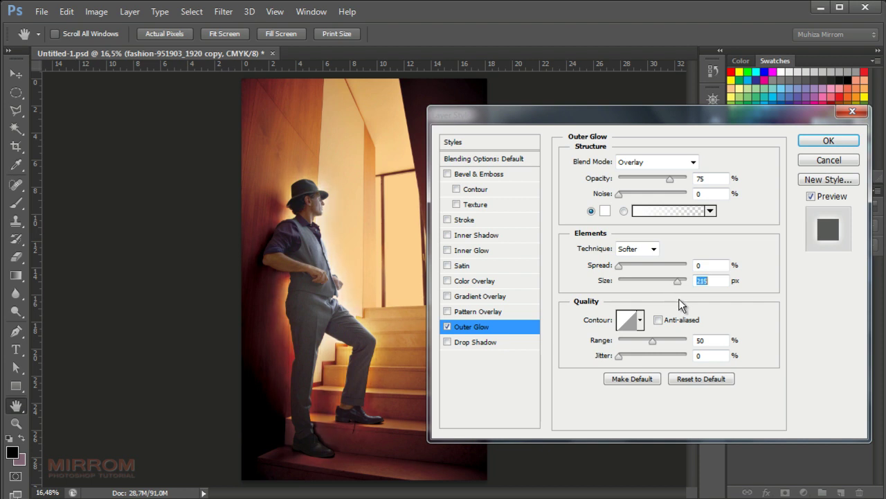
pyautogui.moveTo(679, 299); pyautogui.dragTo(678, 282)
pyautogui.click(713, 178)
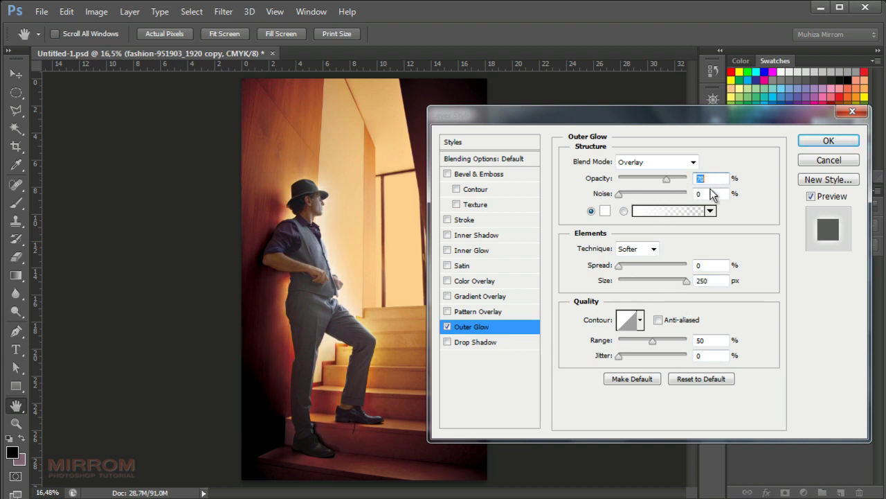
pyautogui.click(822, 142)
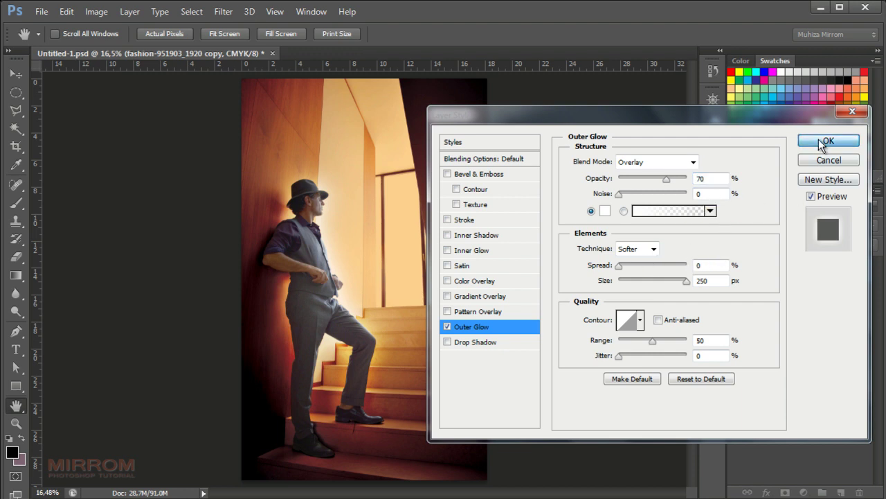
pyautogui.click(822, 142)
pyautogui.click(869, 277)
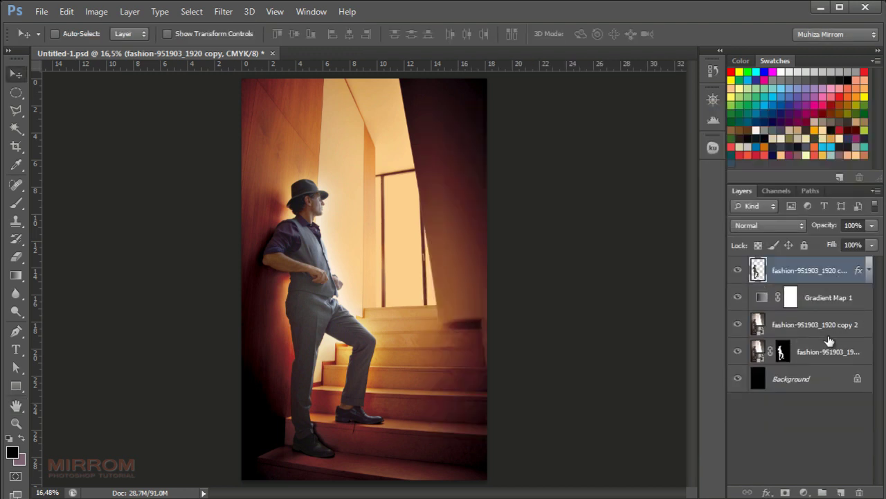
# Add a Curves adjustment layer clipped to the man's cut-out layer.
pyautogui.click(804, 492)
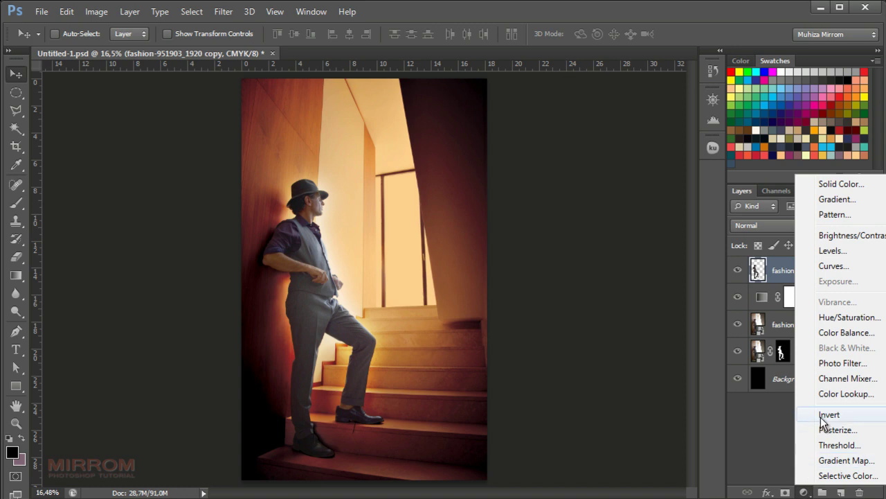
pyautogui.click(843, 263)
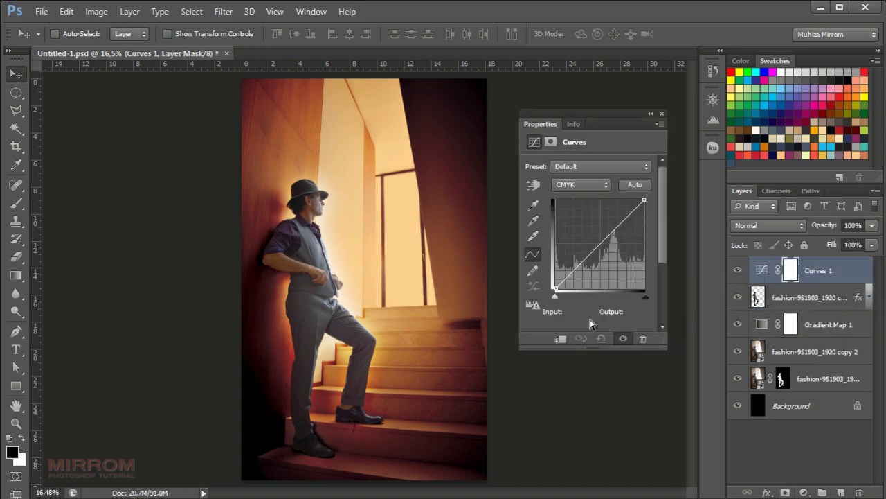
pyautogui.click(564, 341)
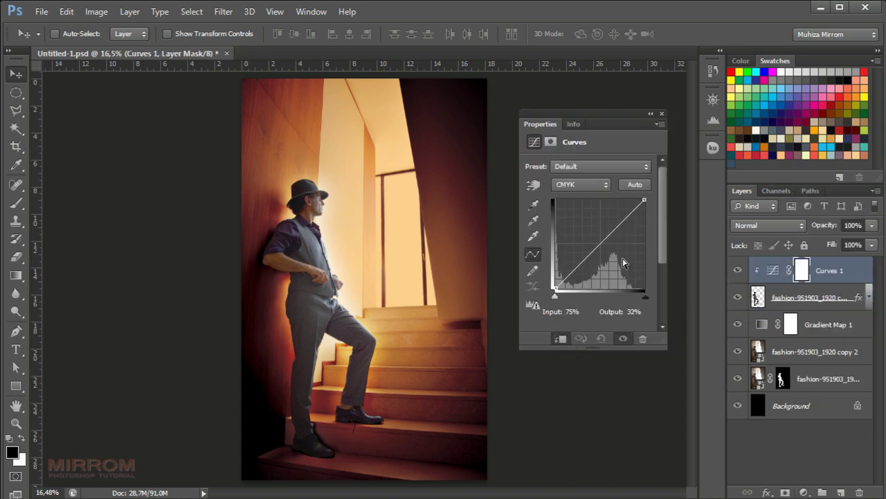
# Shape a brightening S-curve, raising the black point and moving the white point left.
pyautogui.moveTo(628, 218); pyautogui.dragTo(624, 207)
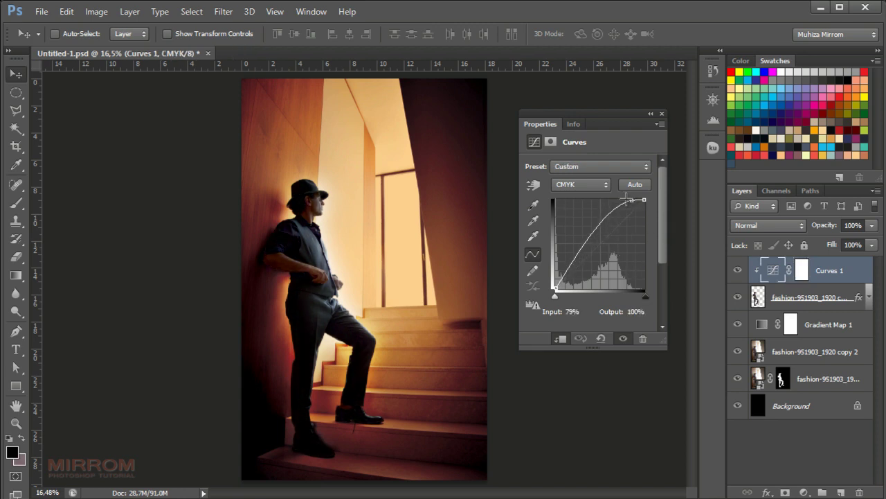
pyautogui.moveTo(624, 207); pyautogui.dragTo(624, 199)
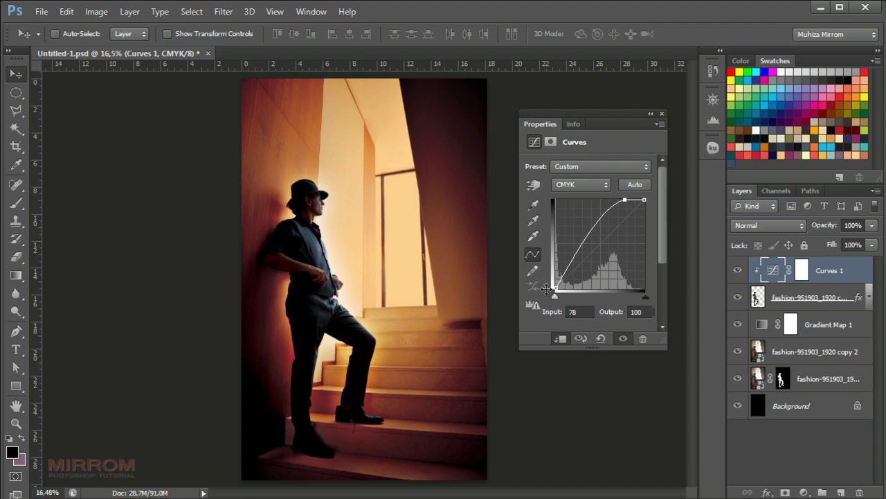
pyautogui.moveTo(547, 289); pyautogui.dragTo(554, 271)
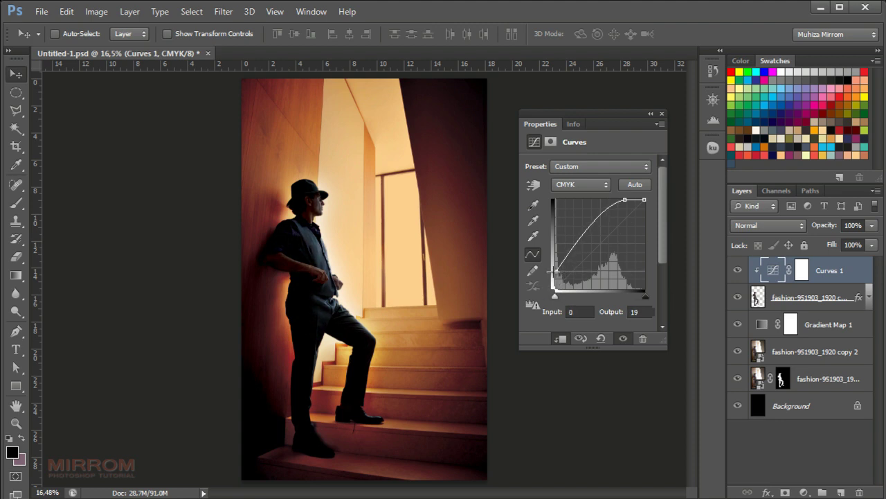
pyautogui.moveTo(582, 232); pyautogui.dragTo(587, 249)
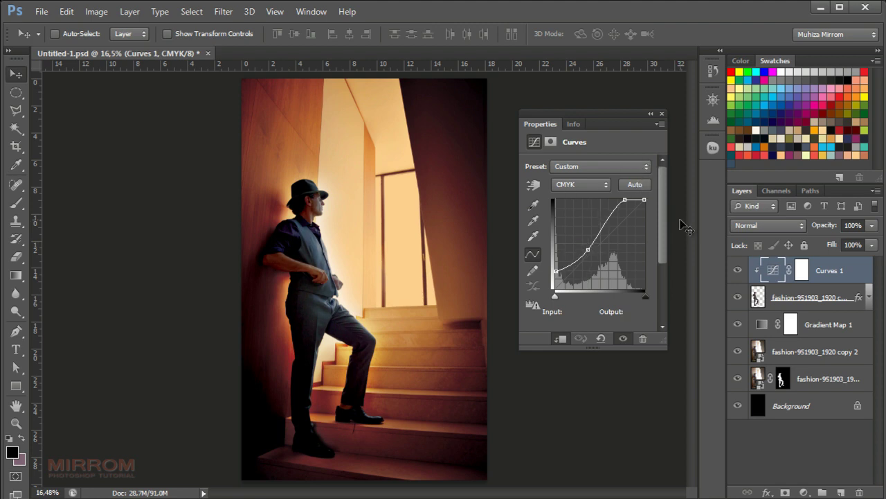
pyautogui.moveTo(644, 199); pyautogui.dragTo(627, 200)
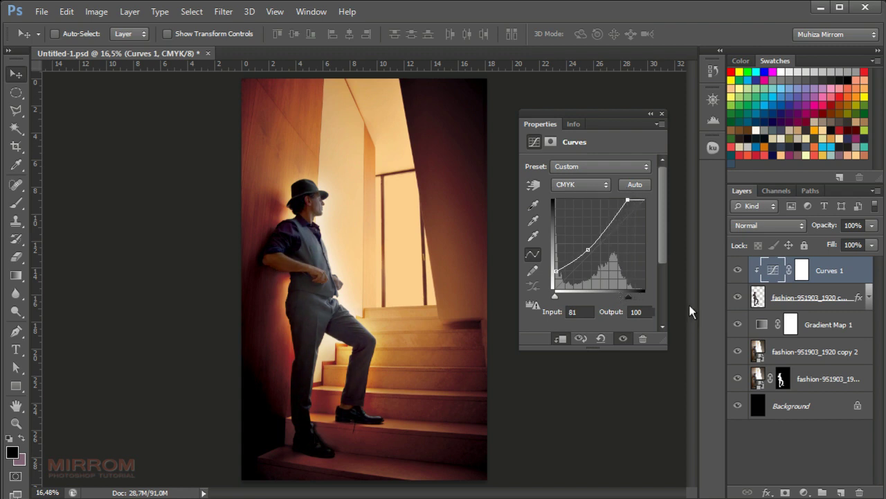
pyautogui.click(661, 113)
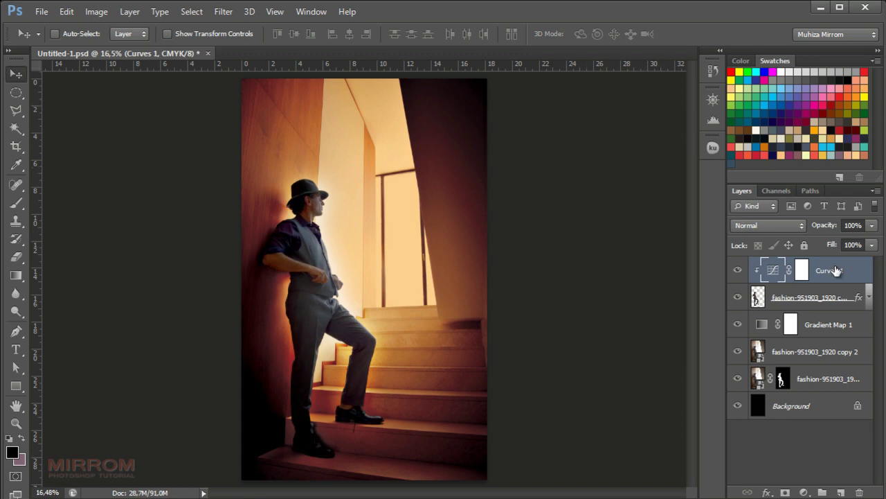
pyautogui.click(805, 491)
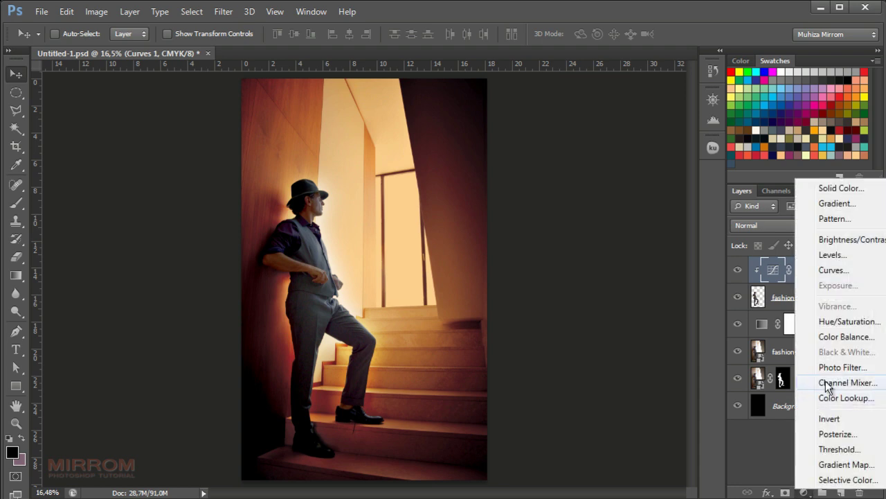
# Add Curves 2 and adjust its curve, raising the black point to output 31.
pyautogui.click(860, 270)
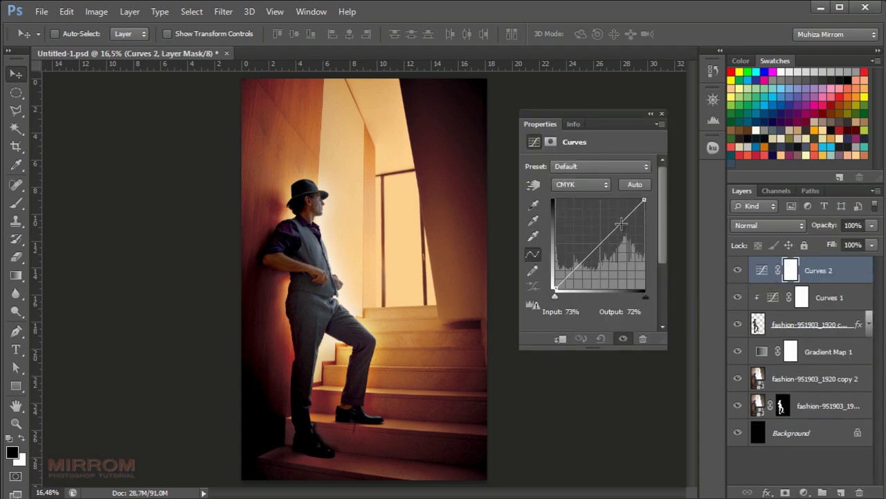
pyautogui.moveTo(644, 201); pyautogui.dragTo(648, 223)
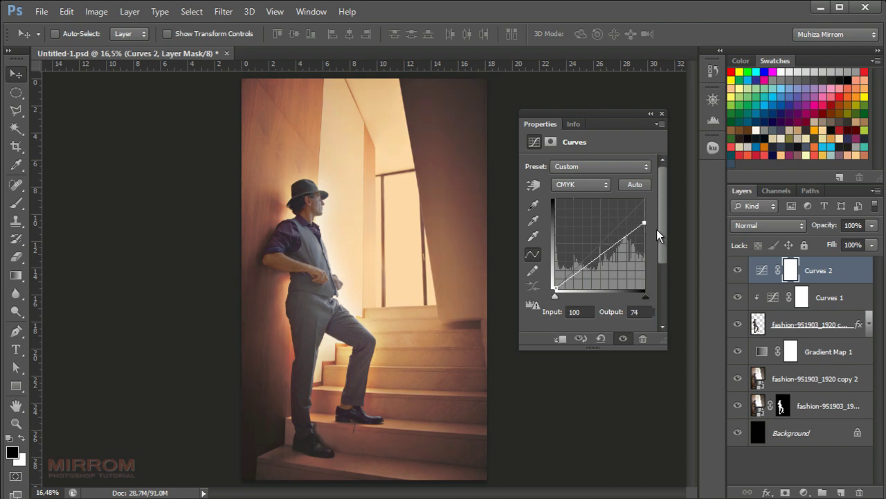
pyautogui.moveTo(613, 246); pyautogui.dragTo(618, 222)
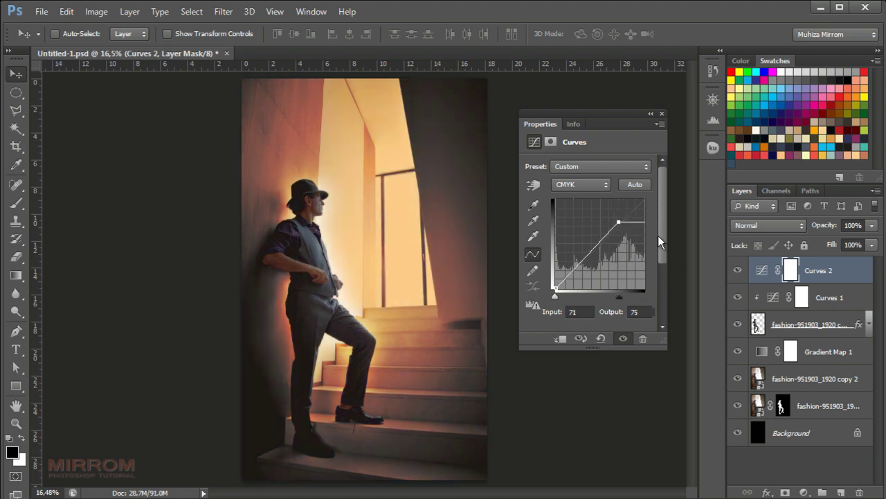
pyautogui.moveTo(555, 288); pyautogui.dragTo(556, 259)
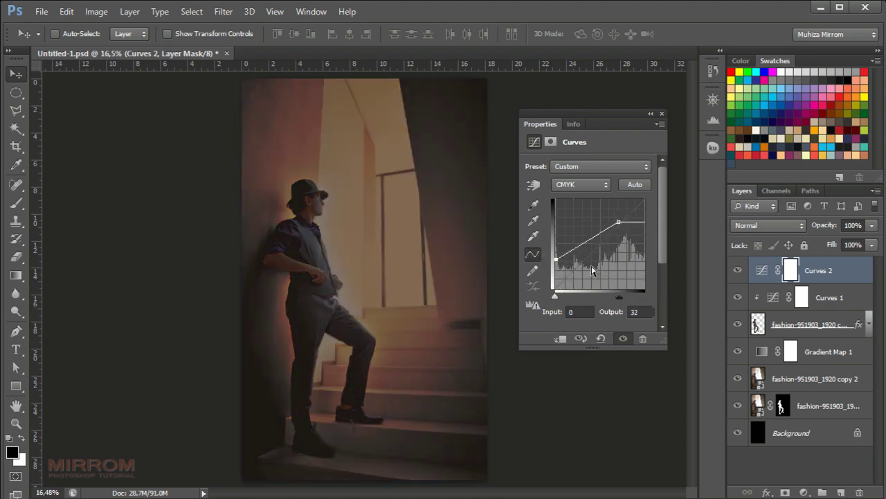
pyautogui.click(662, 115)
pyautogui.doubleClick(760, 273)
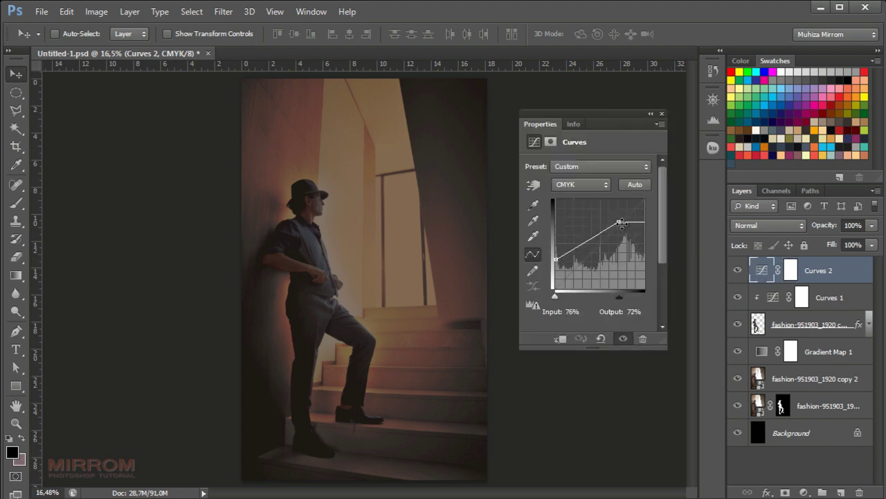
pyautogui.moveTo(622, 223); pyautogui.dragTo(616, 225)
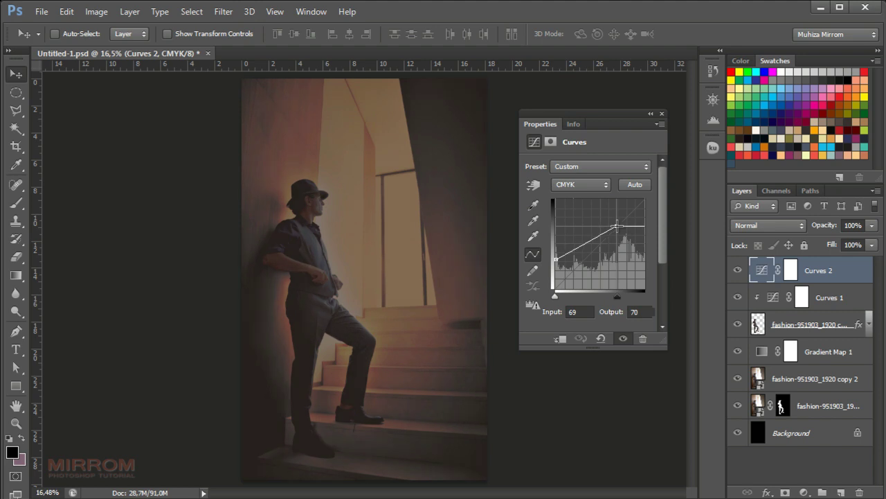
pyautogui.moveTo(556, 258); pyautogui.dragTo(552, 270)
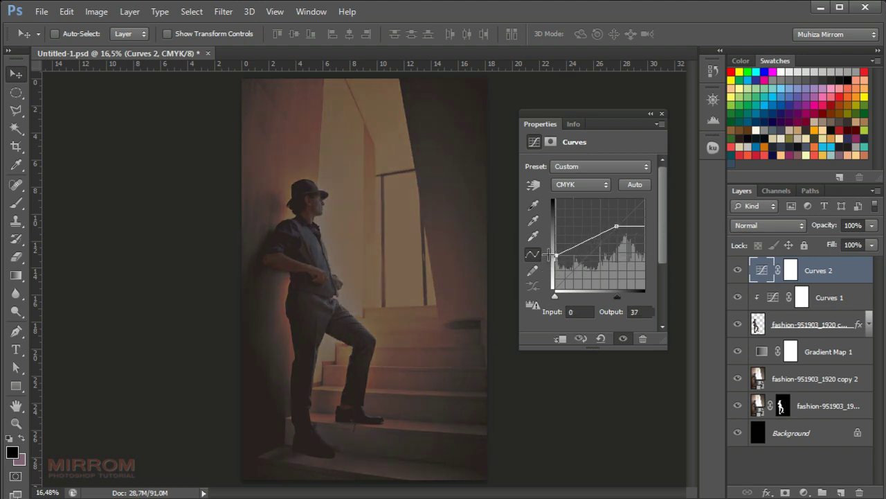
pyautogui.moveTo(550, 270); pyautogui.dragTo(547, 261)
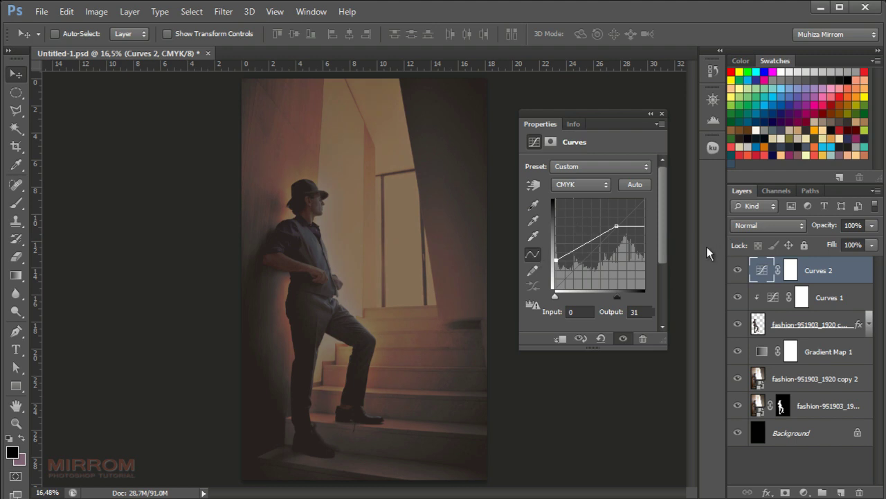
# Set Curves 2 to Lighten blend mode at 81% opacity.
pyautogui.click(769, 225)
pyautogui.click(760, 108)
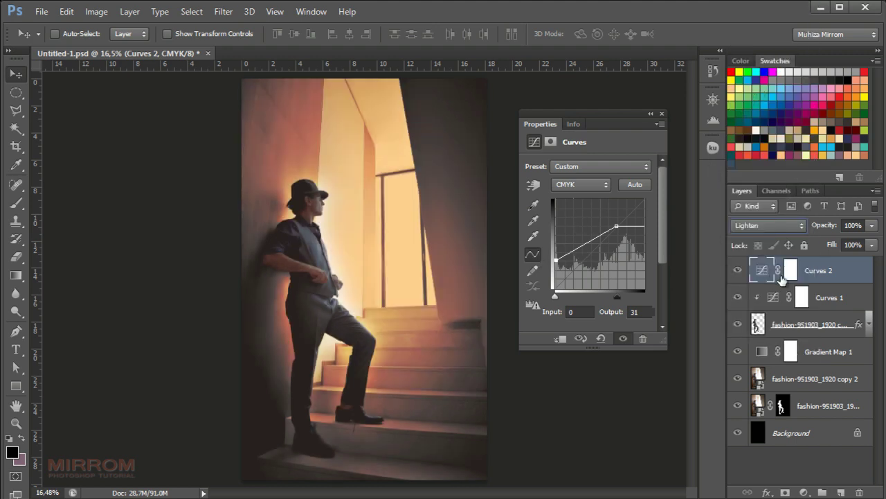
pyautogui.moveTo(830, 230); pyautogui.dragTo(824, 230)
pyautogui.write('81')
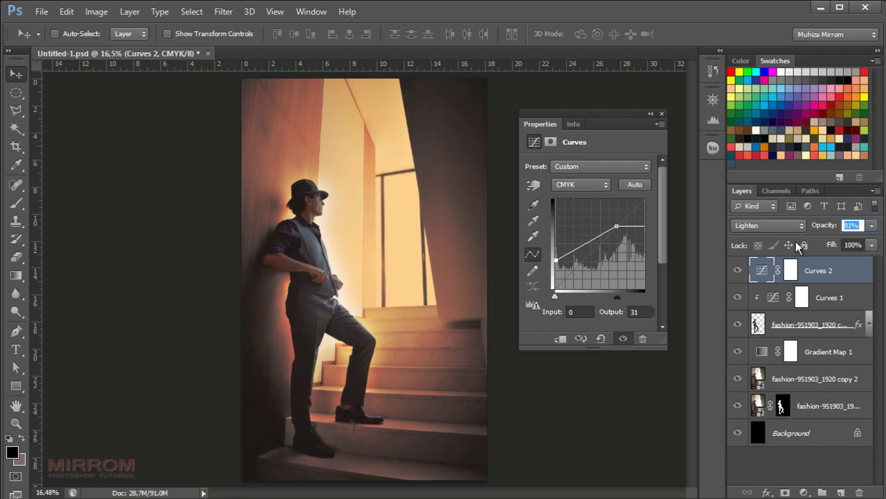
pyautogui.press('Return')
pyautogui.click(662, 113)
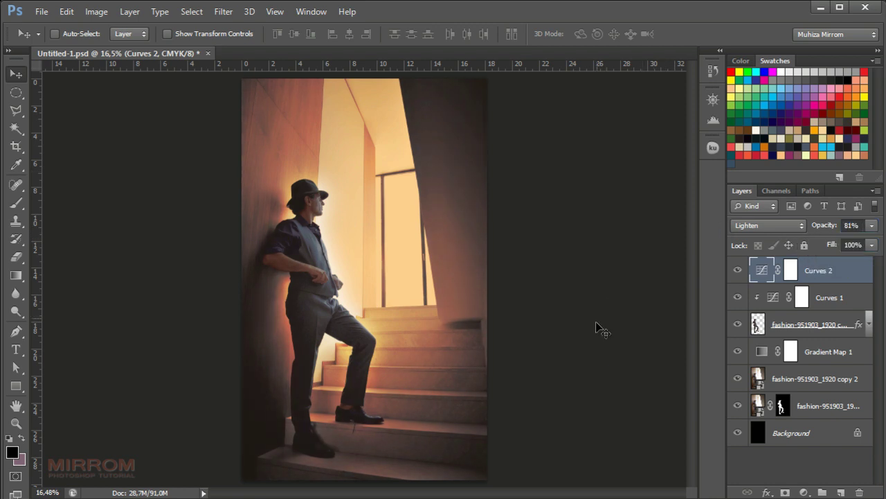
pyautogui.click(803, 492)
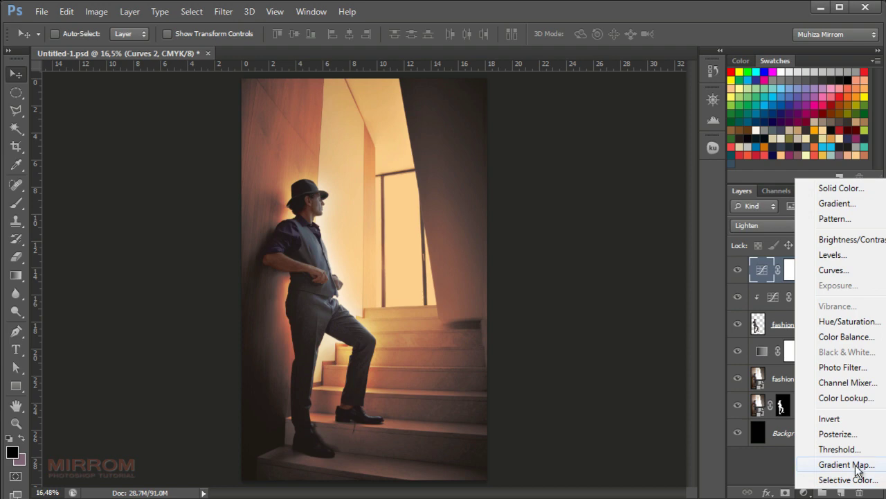
# Add a Gradient Map layer and set its left stop to brown c77955.
pyautogui.click(838, 464)
pyautogui.click(577, 169)
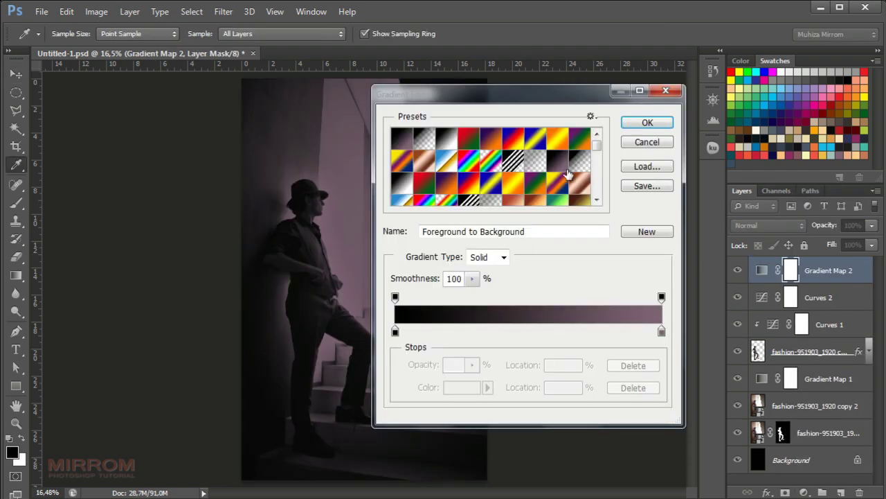
pyautogui.click(395, 332)
pyautogui.click(459, 390)
pyautogui.moveTo(475, 173); pyautogui.dragTo(495, 167)
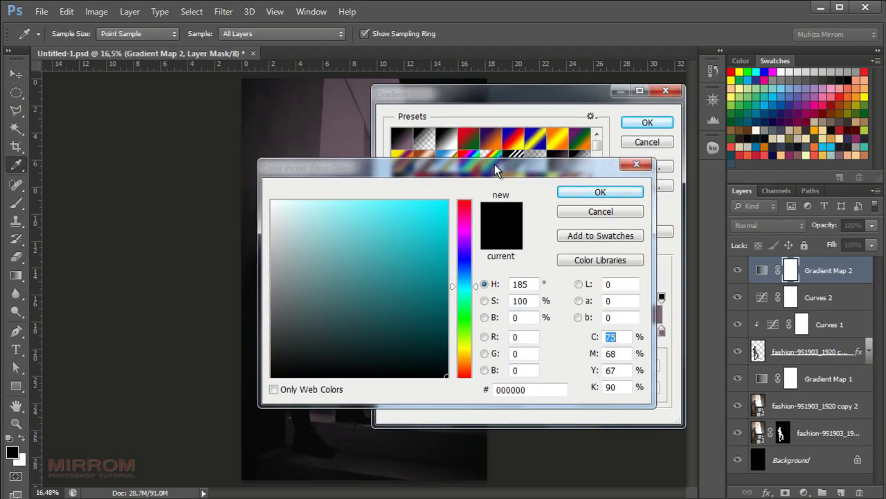
pyautogui.click(858, 150)
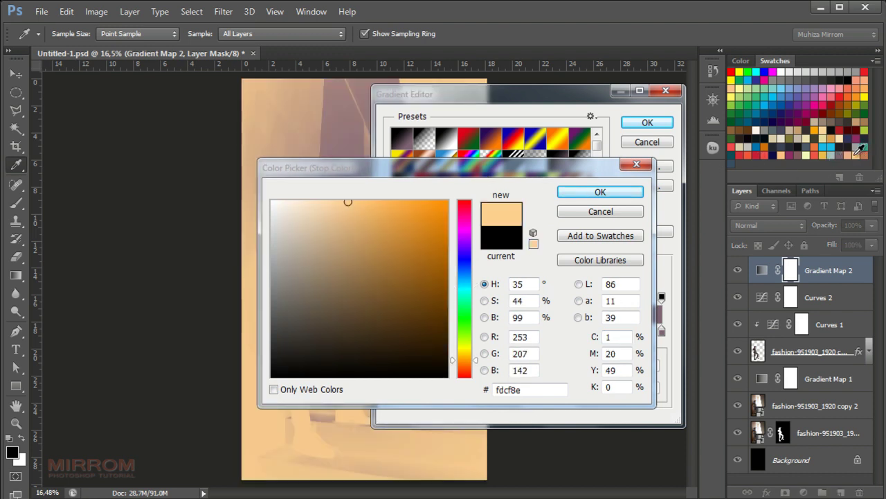
pyautogui.click(863, 149)
pyautogui.click(871, 152)
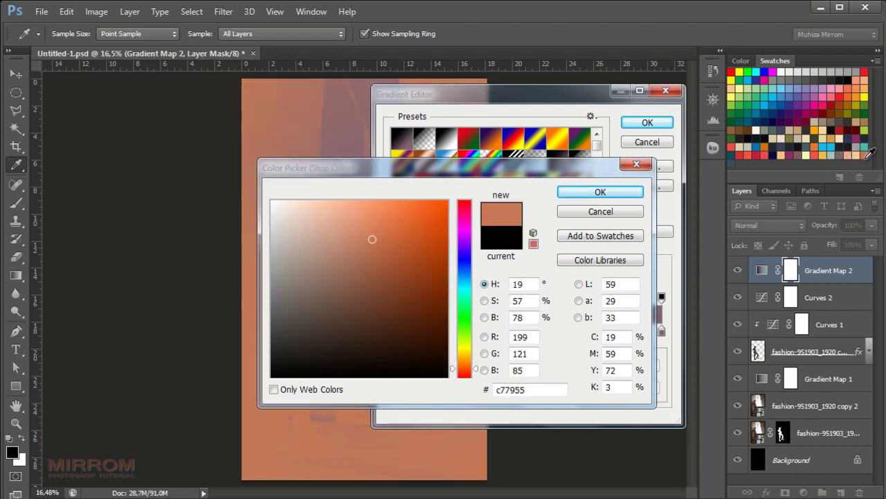
pyautogui.click(584, 211)
# Set the right gradient stop to blue-grey 384e62 and accept the gradient.
pyautogui.click(662, 331)
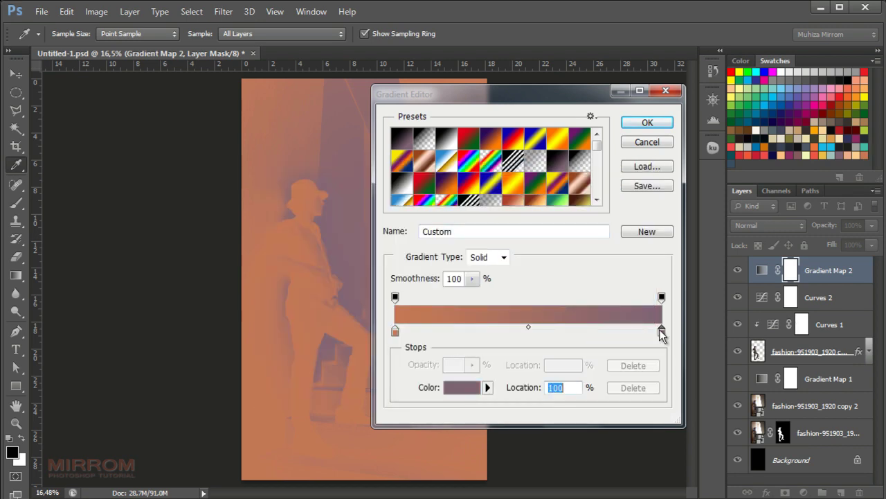
pyautogui.click(461, 390)
pyautogui.click(735, 157)
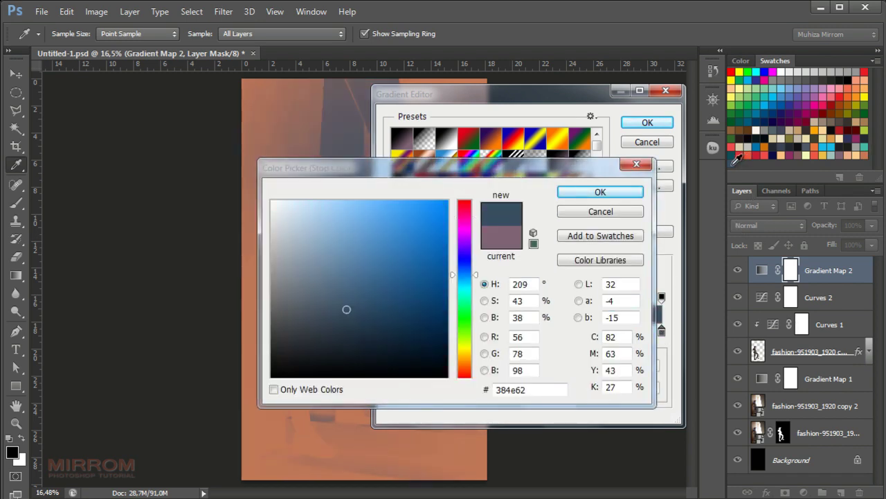
pyautogui.click(588, 193)
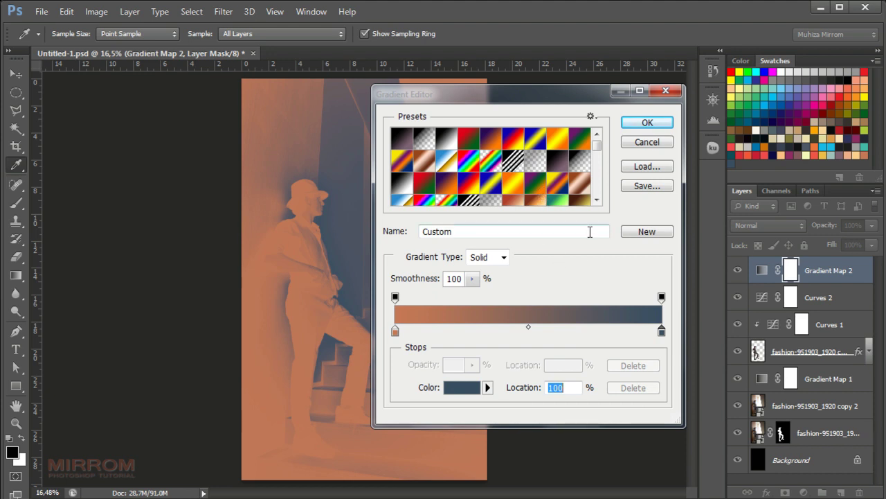
pyautogui.click(654, 122)
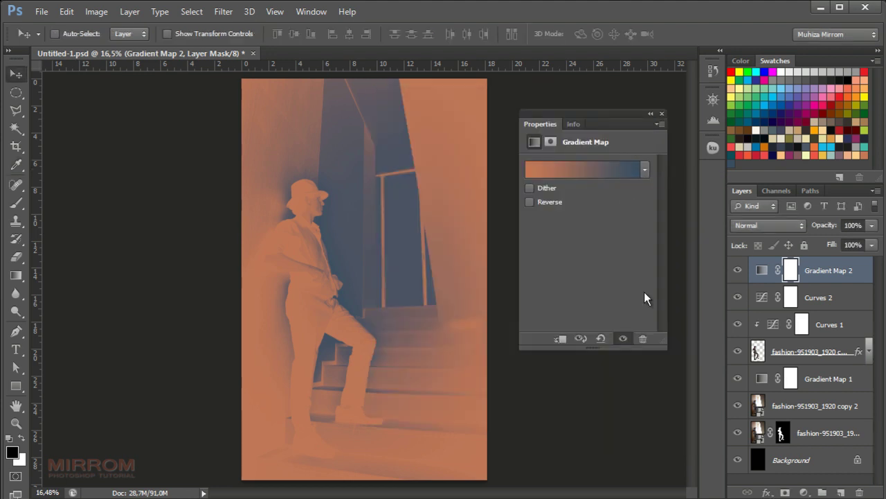
# Blend Gradient Map 2 as Color Burn at 62% opacity.
pyautogui.click(767, 225)
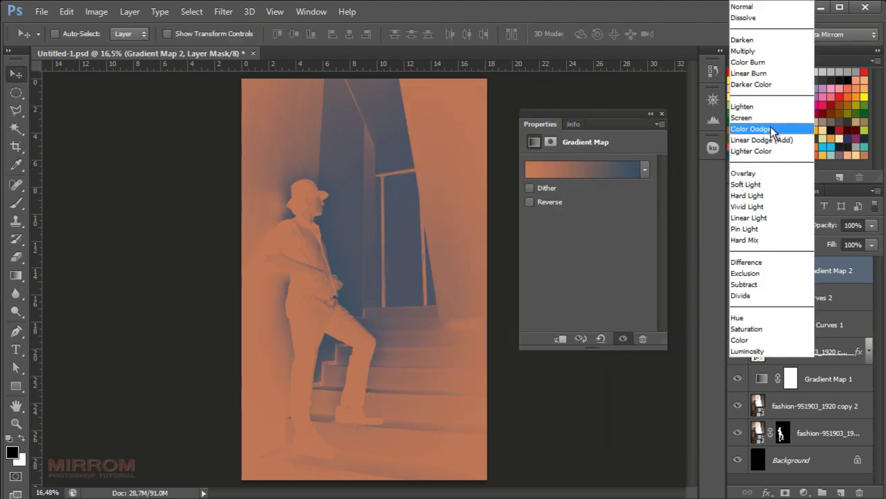
pyautogui.click(761, 62)
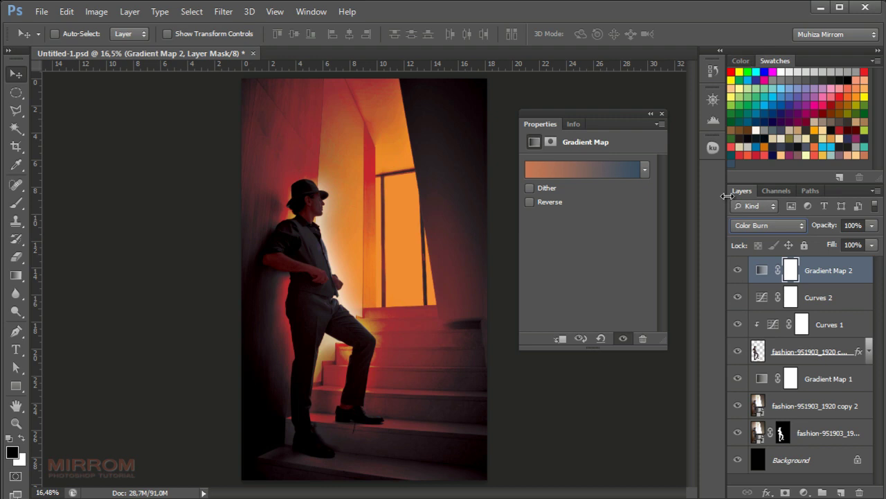
pyautogui.moveTo(836, 228); pyautogui.dragTo(821, 227)
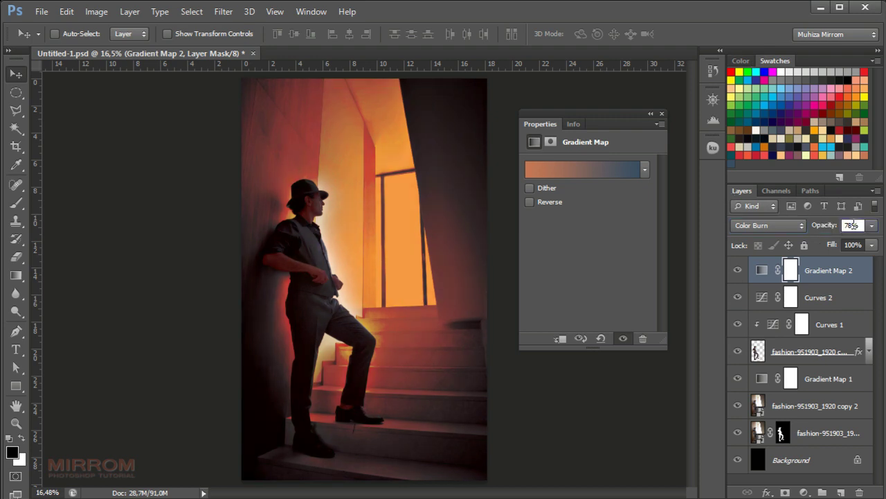
pyautogui.scroll(-8, 853, 225)
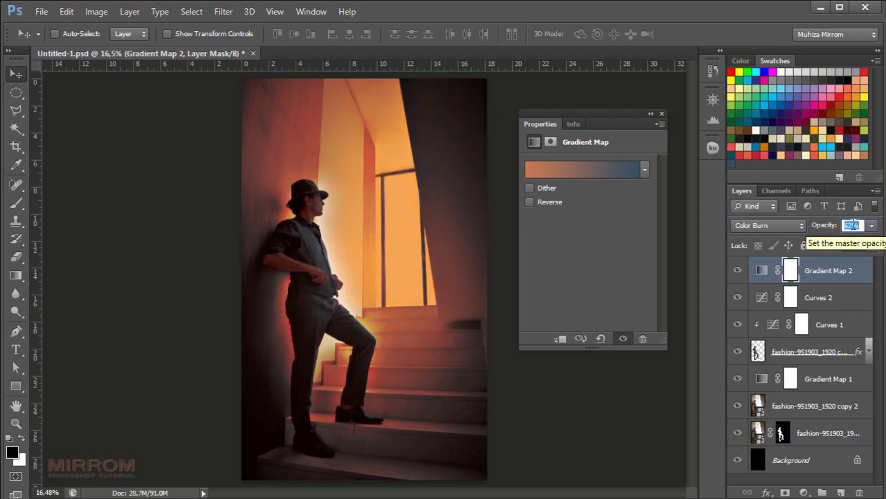
pyautogui.press('Return')
pyautogui.click(662, 114)
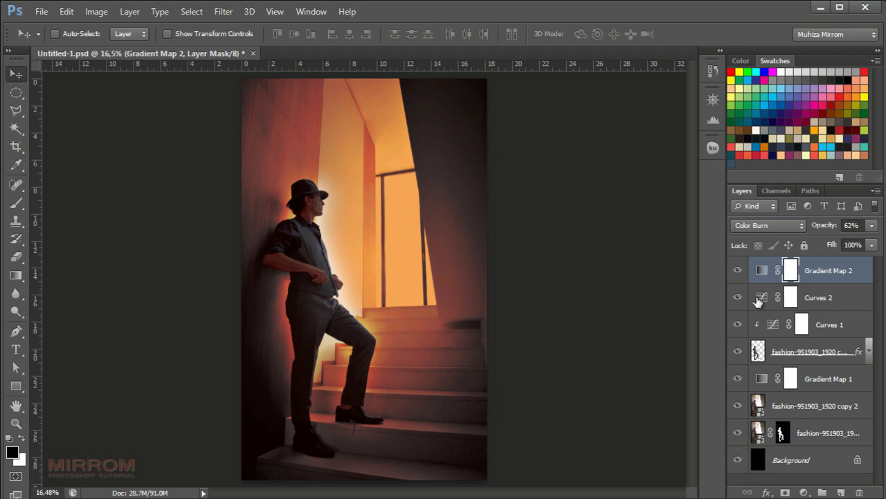
# Mask fashion-951903_1920 copy 2 with a linear gradient dragged upward from the bottom stairs.
pyautogui.click(817, 410)
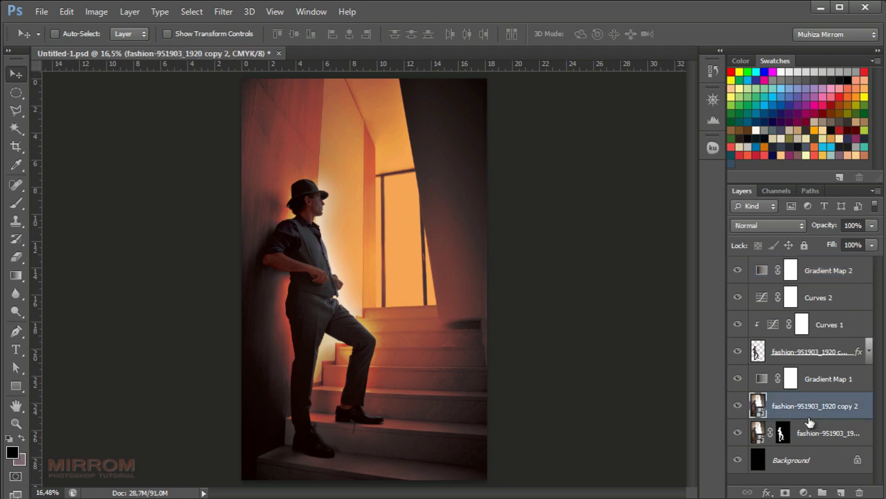
pyautogui.keyDown('alt'); pyautogui.click(737, 406); pyautogui.keyUp('alt')
pyautogui.click(784, 492)
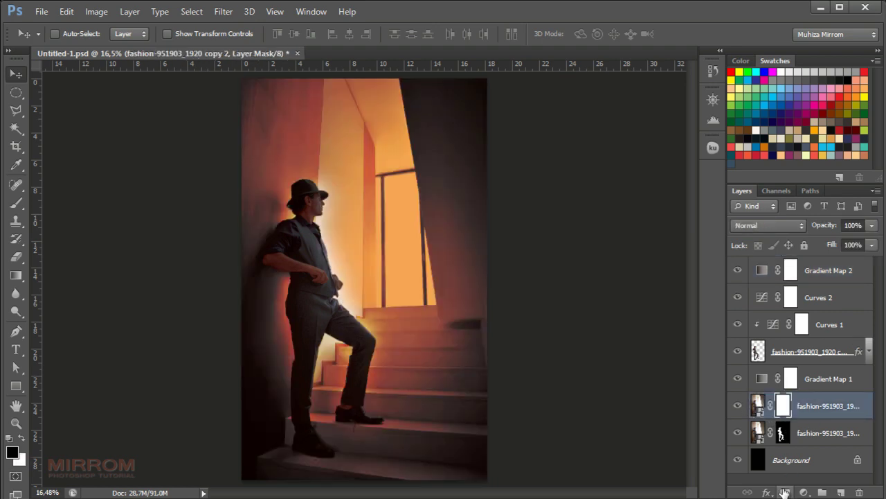
pyautogui.click(16, 275)
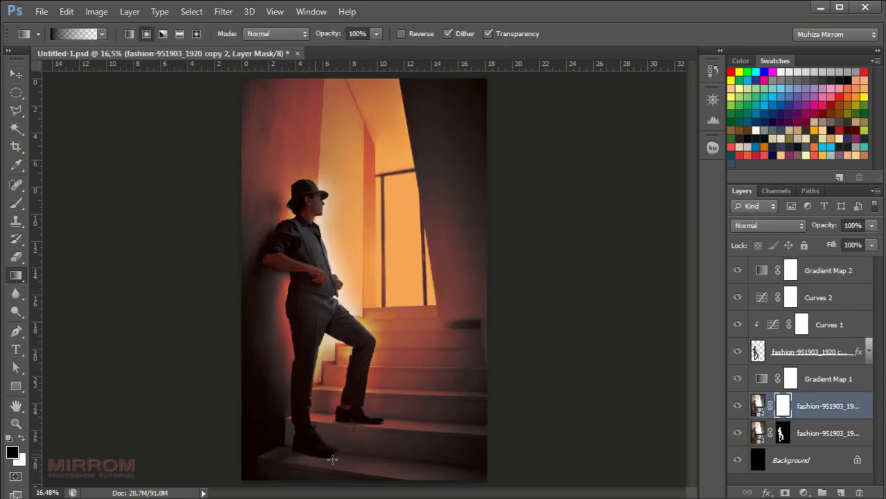
pyautogui.hotkey('ctrl', 'z')
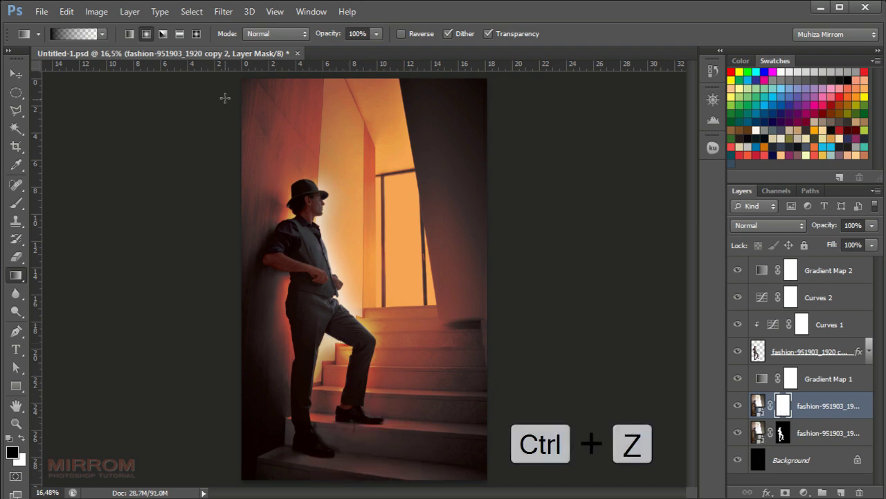
pyautogui.click(129, 33)
pyautogui.moveTo(448, 440); pyautogui.dragTo(432, 320)
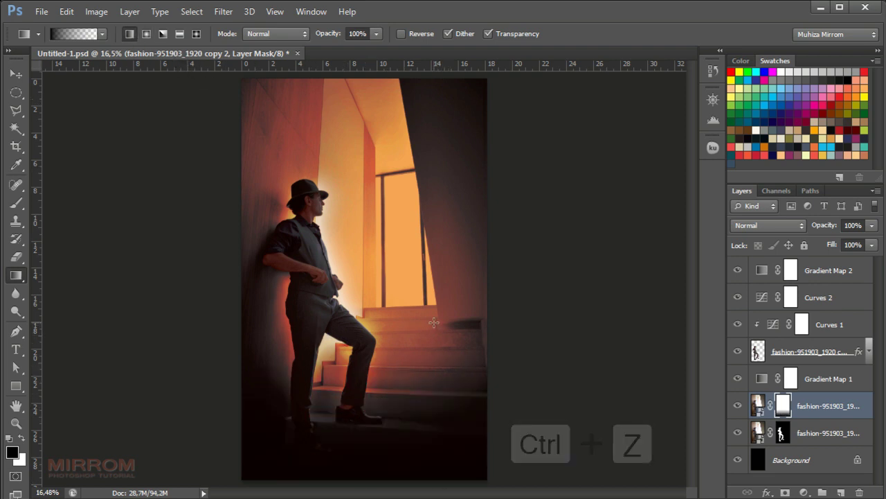
pyautogui.hotkey('ctrl', 'z')
pyautogui.moveTo(448, 478); pyautogui.dragTo(446, 374)
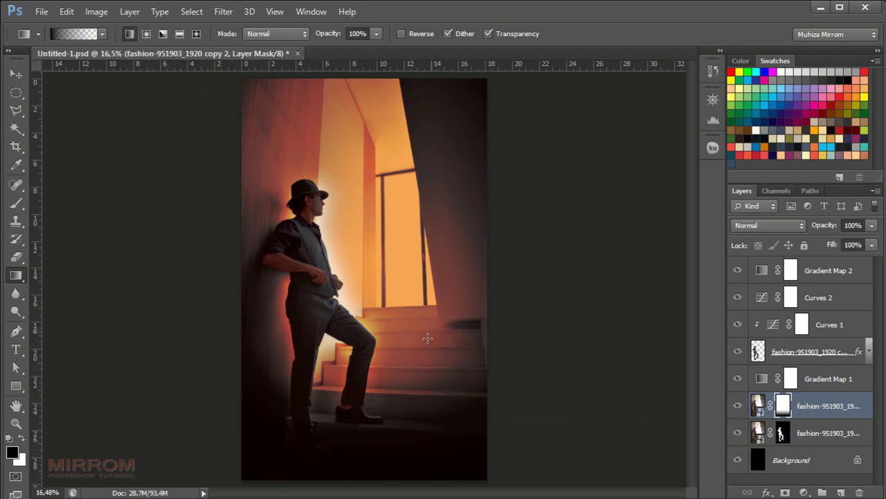
# Paint black on Gradient Map 2's mask with a soft 600/250 px brush around the man and stairs.
pyautogui.press('v')
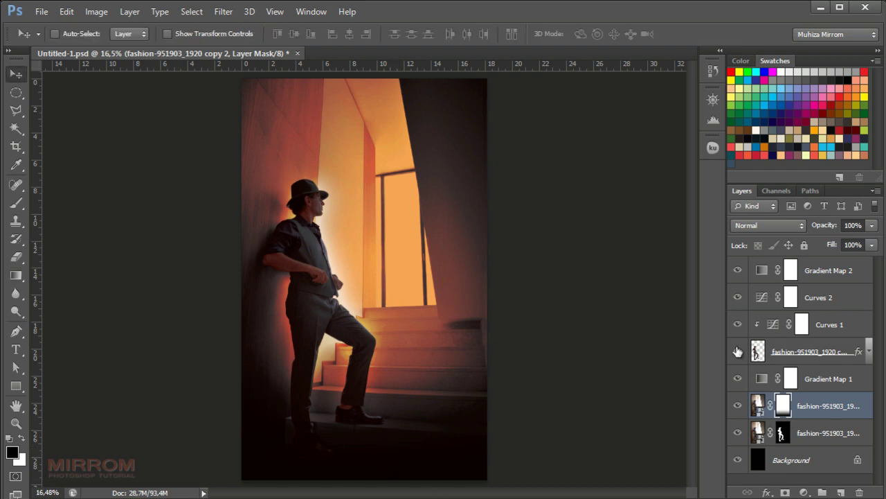
pyautogui.click(794, 270)
pyautogui.press('b')
pyautogui.moveTo(257, 277)
pyautogui.mouseDown()
pyautogui.moveTo(250, 346)
pyautogui.moveTo(287, 422)
pyautogui.moveTo(322, 346)
pyautogui.mouseUp()
pyautogui.moveTo(261, 405); pyautogui.dragTo(356, 375)
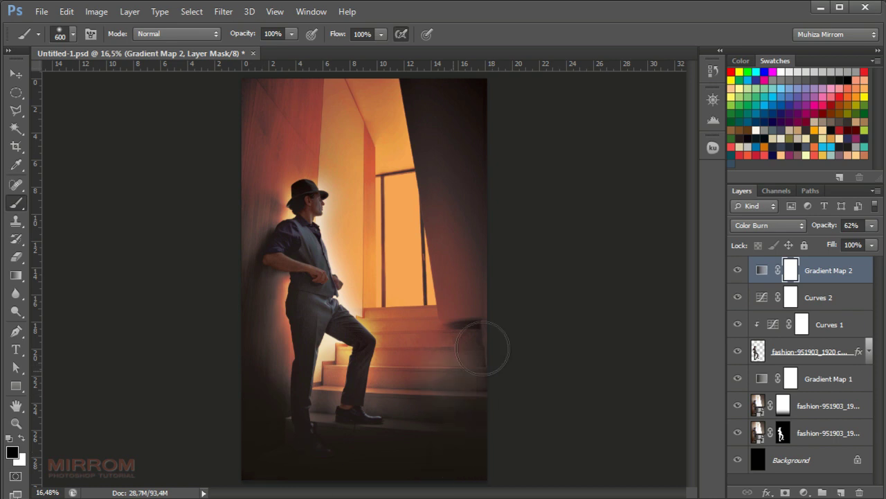
pyautogui.press('[')
pyautogui.press('[')
pyautogui.press('[')
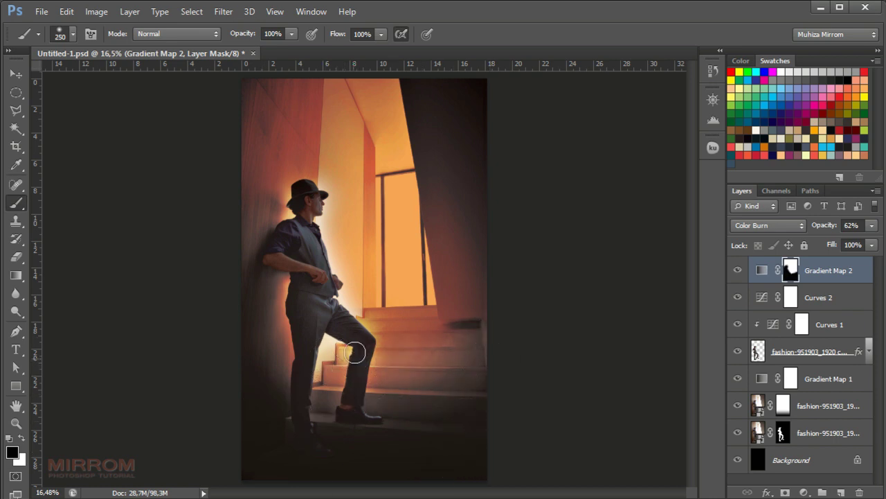
pyautogui.moveTo(346, 342); pyautogui.dragTo(337, 325)
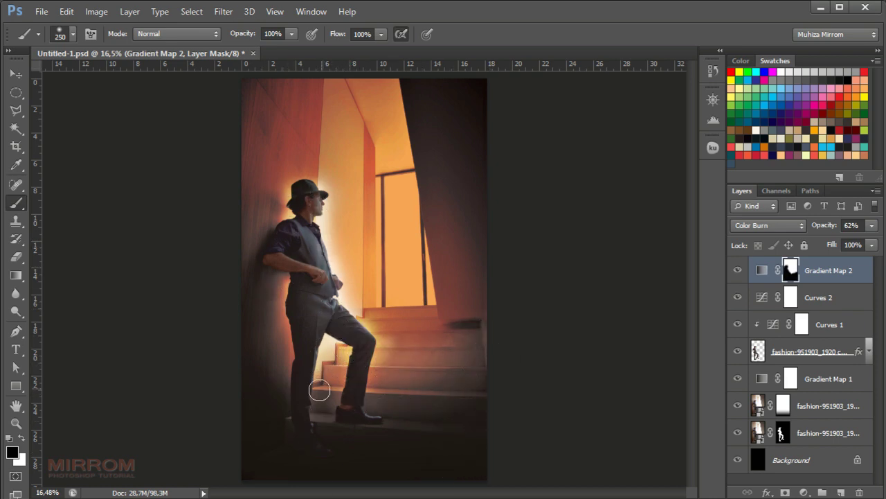
pyautogui.press(']')
pyautogui.press(']')
pyautogui.press(']')
pyautogui.moveTo(463, 368); pyautogui.dragTo(478, 415)
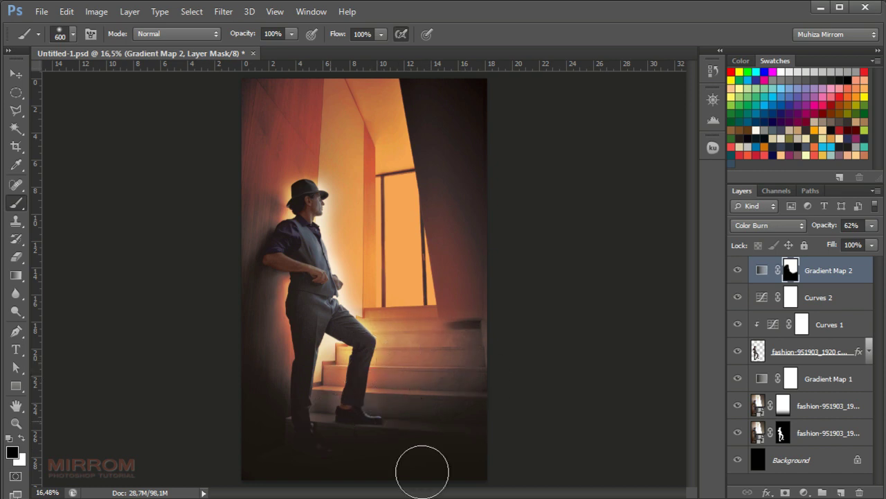
pyautogui.press('[')
pyautogui.press('[')
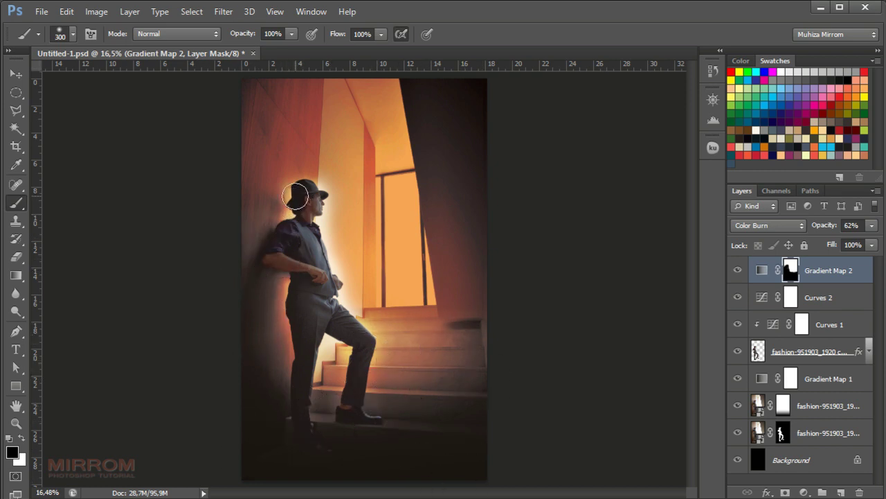
# Stamp all visible layers into a new merged Layer 1.
pyautogui.press('v')
pyautogui.click(762, 270)
pyautogui.hotkey('ctrl', 'shift', 'alt', 'e')
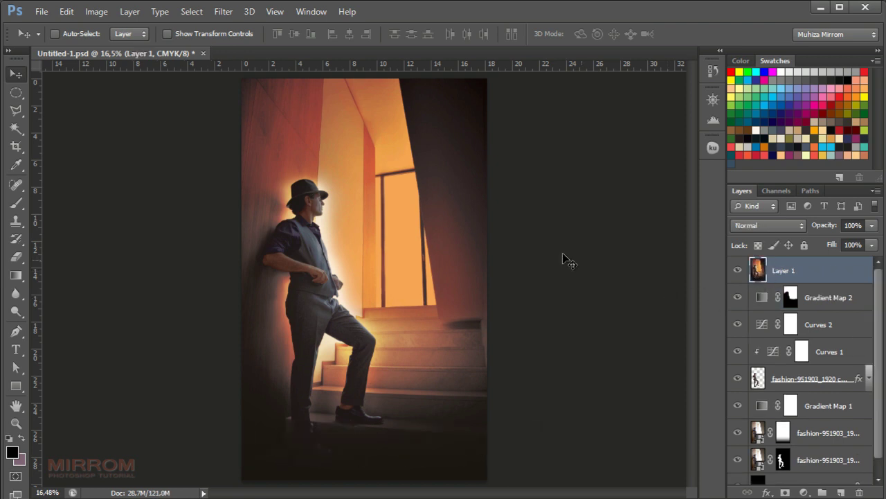
# Apply a 12,4-pixel High Pass to Layer 1 and blend it as Divide at 63%.
pyautogui.click(224, 12)
pyautogui.moveTo(233, 268)
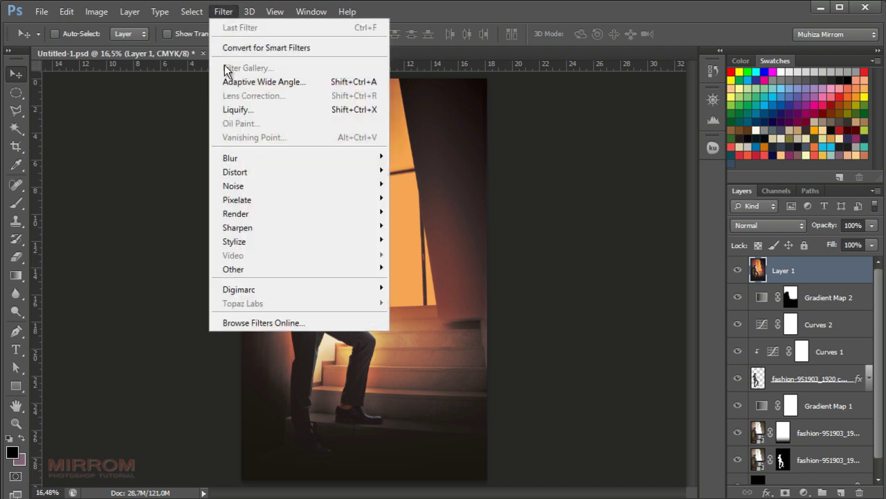
pyautogui.click(429, 282)
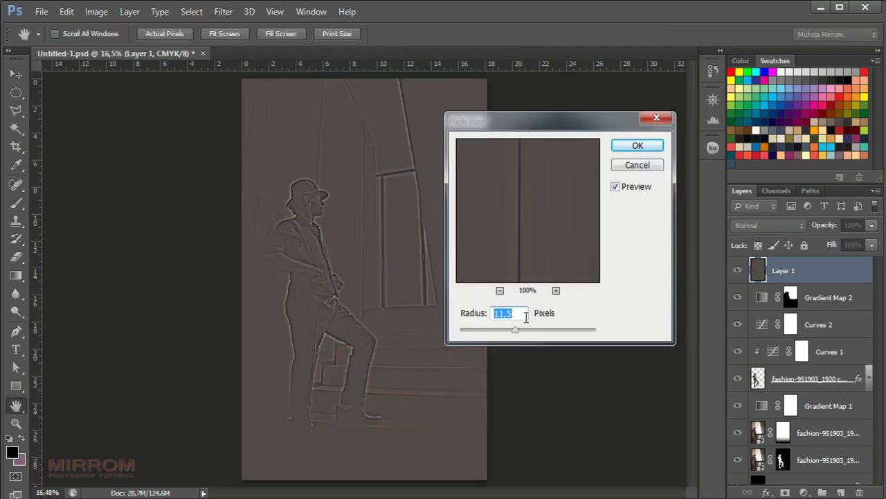
pyautogui.click(640, 150)
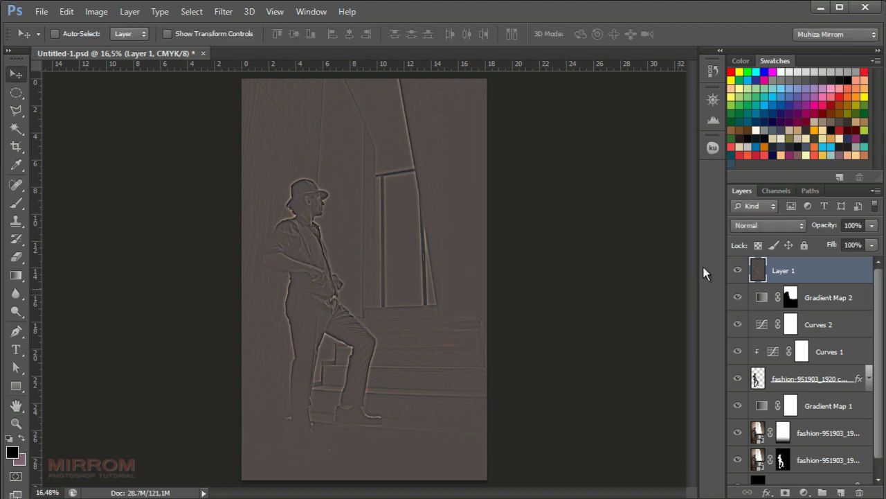
pyautogui.click(767, 225)
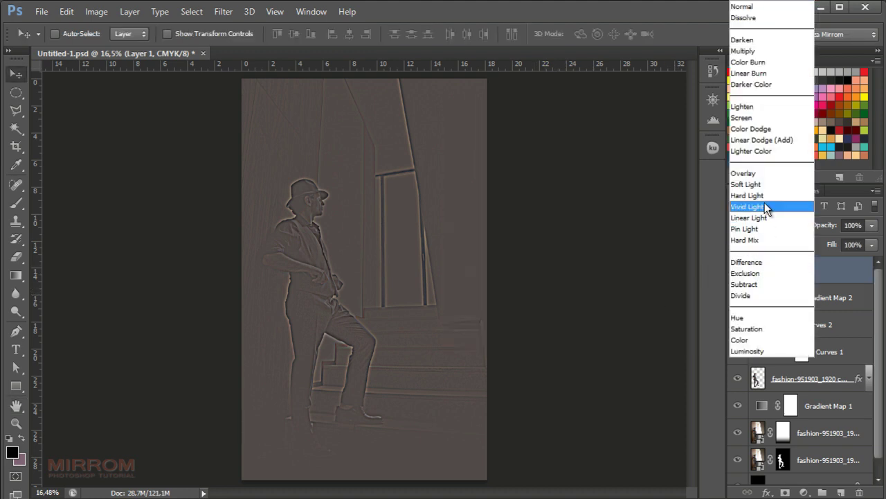
pyautogui.click(767, 295)
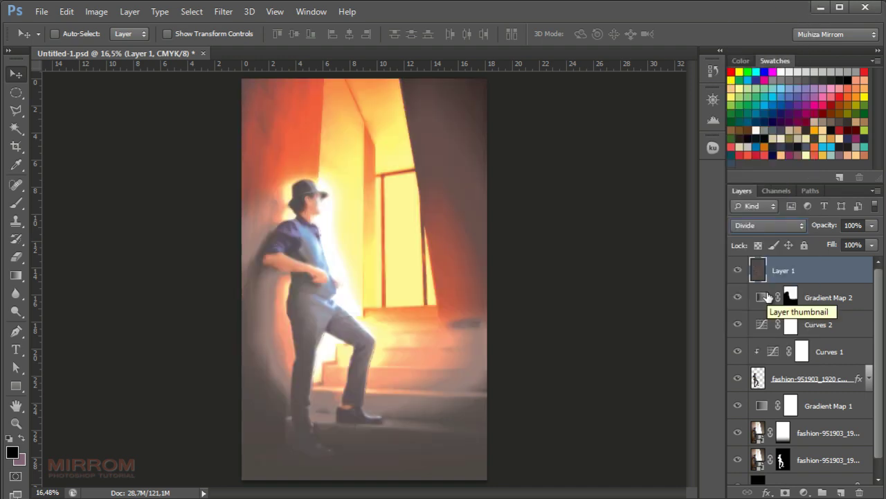
pyautogui.moveTo(833, 230); pyautogui.dragTo(838, 226)
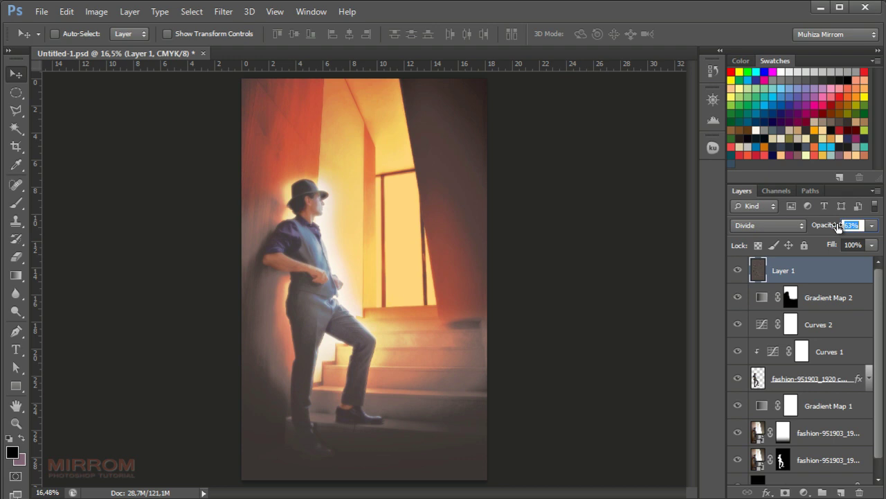
pyautogui.press('Return')
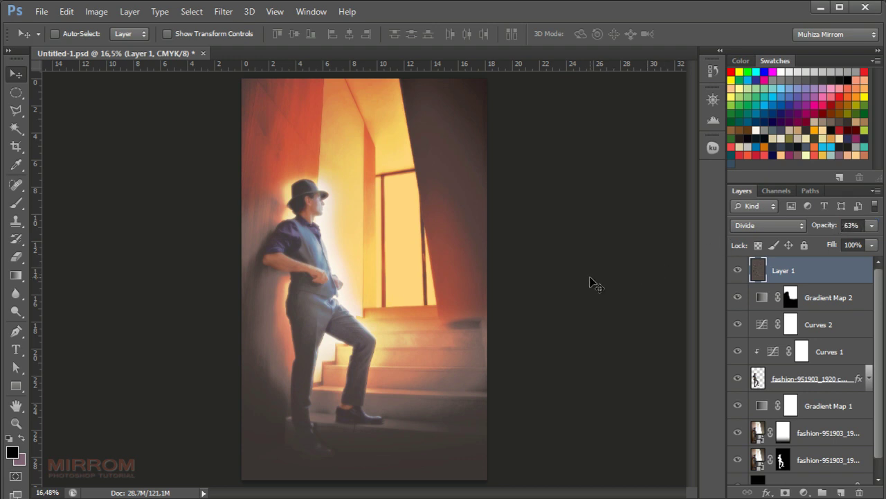
# Zoom in to inspect the result, fit the image, save the document and show guides.
pyautogui.press('z')
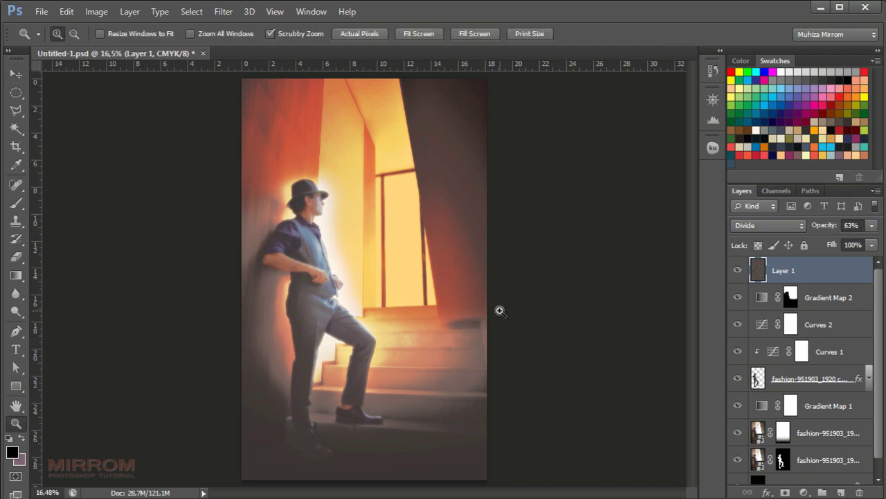
pyautogui.click(388, 174)
pyautogui.scroll(2, 371, 150)
pyautogui.scroll(-2, 371, 150)
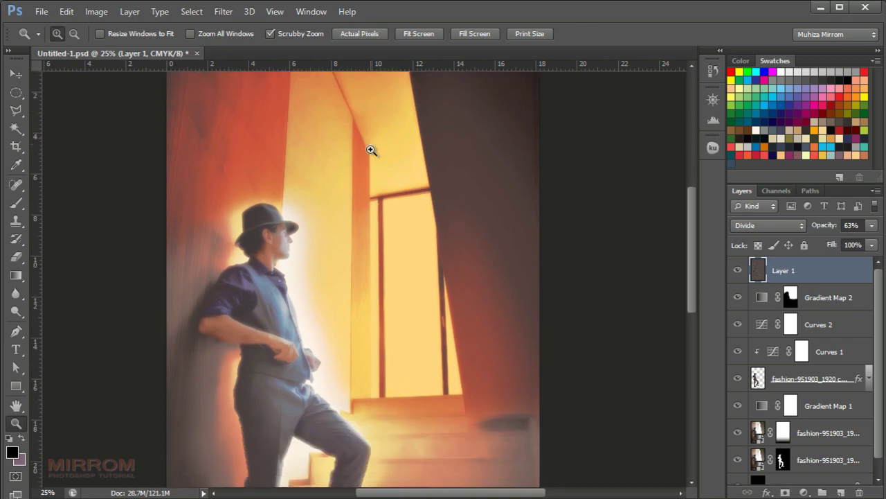
pyautogui.scroll(-2, 371, 150)
pyautogui.scroll(-2, 371, 151)
pyautogui.scroll(-1, 371, 150)
pyautogui.scroll(-1, 371, 151)
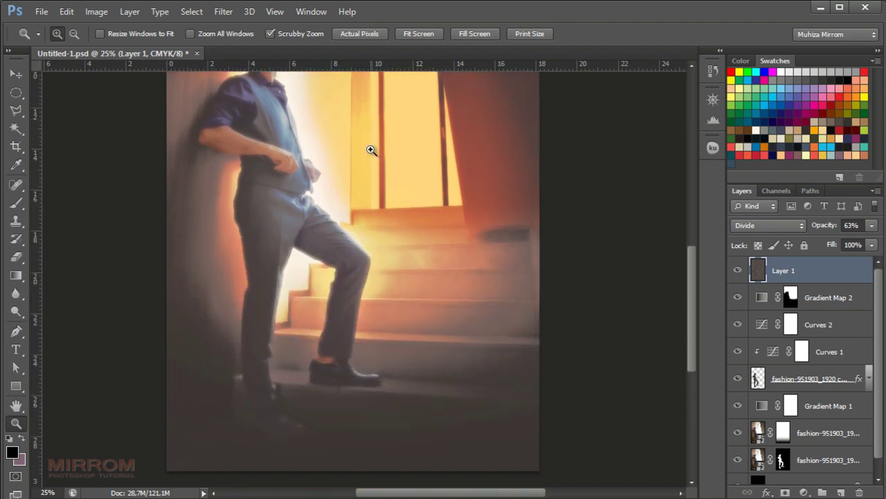
pyautogui.scroll(1, 371, 151)
pyautogui.scroll(2, 371, 150)
pyautogui.scroll(2, 371, 151)
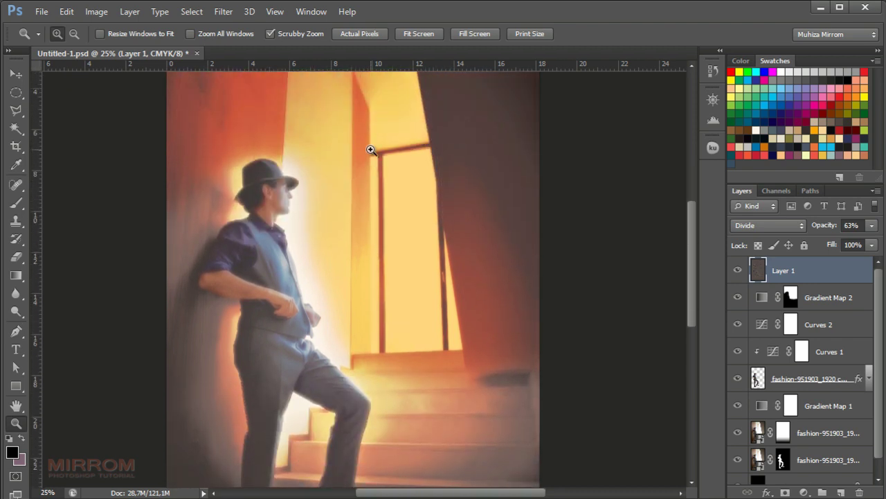
pyautogui.scroll(1, 367, 154)
pyautogui.press('v')
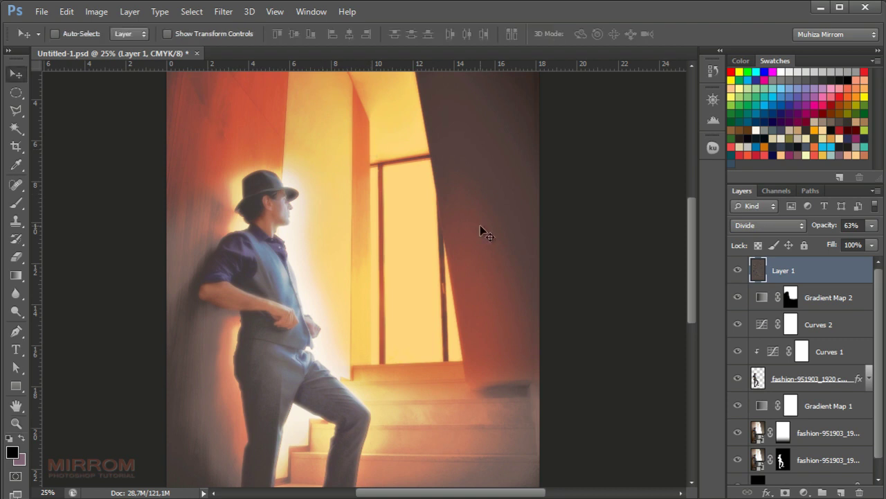
pyautogui.hotkey('ctrl', '0')
pyautogui.hotkey('ctrl', 's')
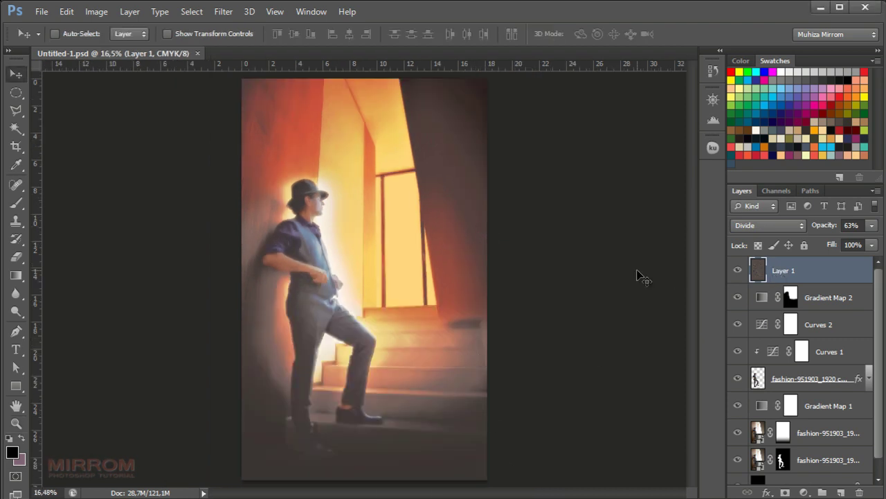
pyautogui.hotkey('ctrl', ';')
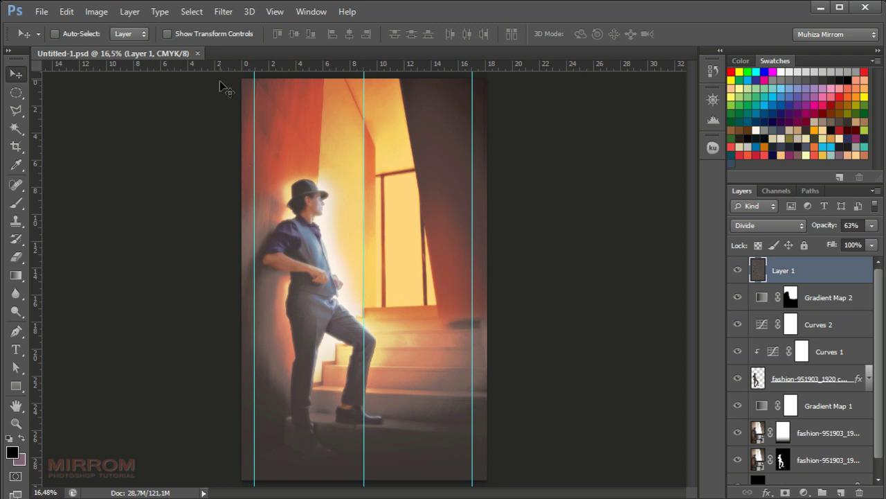
# Add a guide near the bottom and draw a full-width white rectangle strip along the bottom edge.
pyautogui.moveTo(226, 64)
pyautogui.mouseDown()
pyautogui.moveTo(240, 450)
pyautogui.moveTo(487, 478)
pyautogui.mouseUp()
pyautogui.click(25, 386)
pyautogui.press('v')
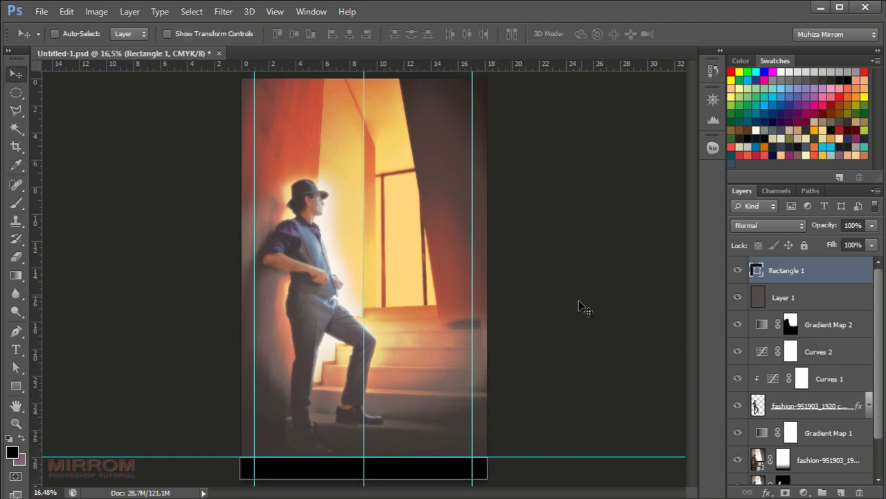
pyautogui.doubleClick(758, 270)
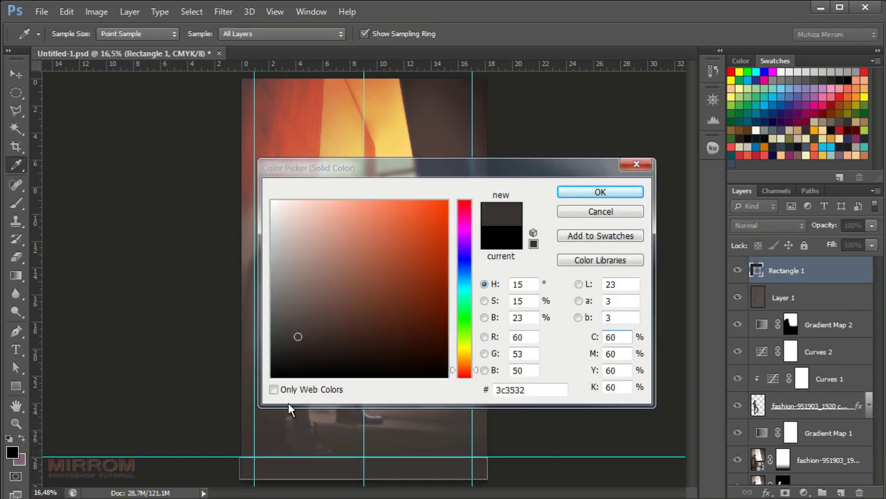
pyautogui.click(271, 200)
pyautogui.click(601, 193)
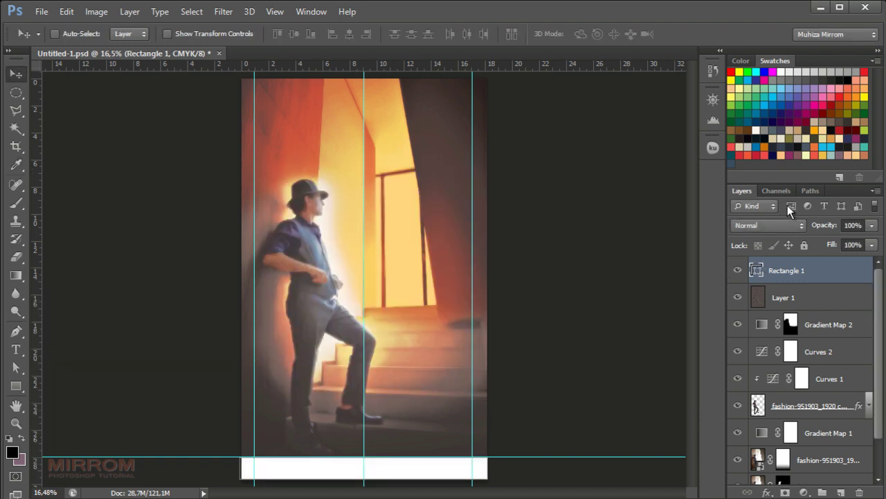
# Lower the white strip's opacity to 9%.
pyautogui.moveTo(824, 225); pyautogui.dragTo(767, 244)
pyautogui.hotkey('ctrl', ';')
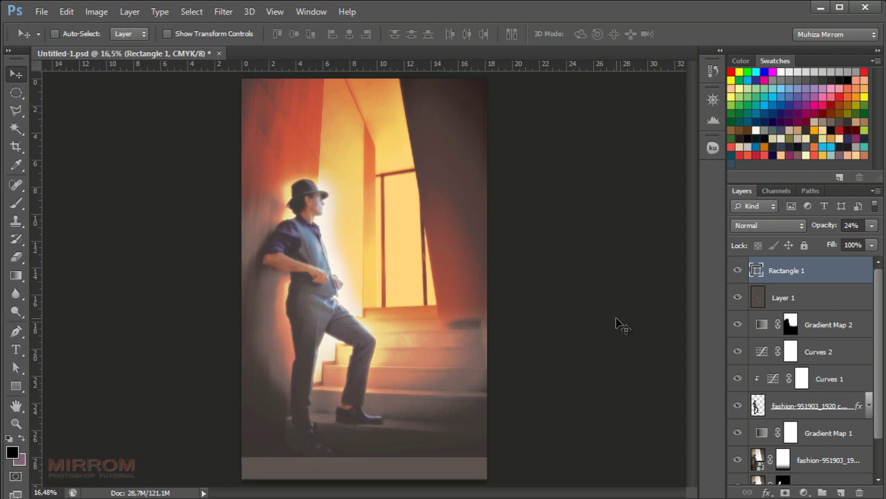
pyautogui.moveTo(817, 226); pyautogui.dragTo(809, 228)
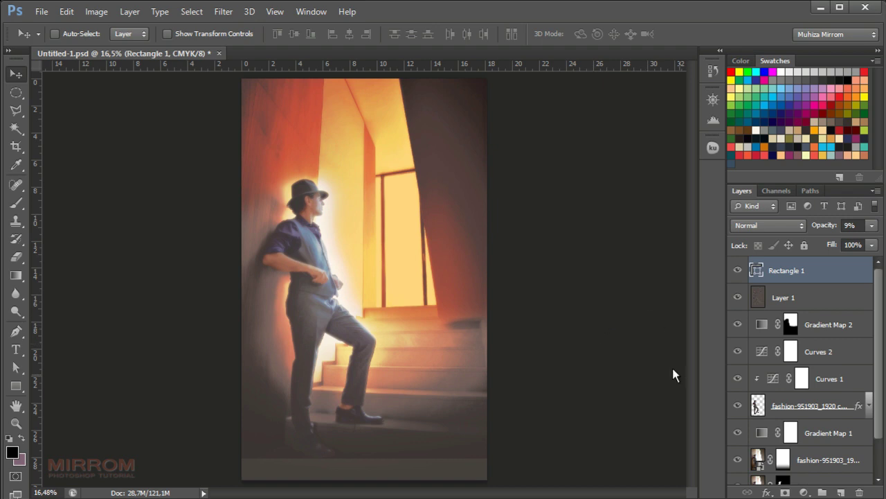
pyautogui.hotkey('ctrl', ';')
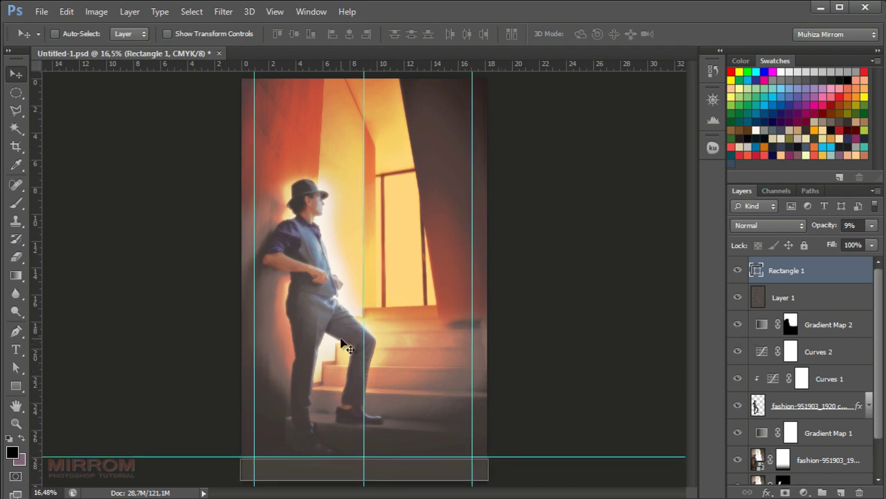
pyautogui.press('z')
pyautogui.click(323, 144)
# Set the horizontal type tool to Impact at 18 pt.
pyautogui.click(445, 203)
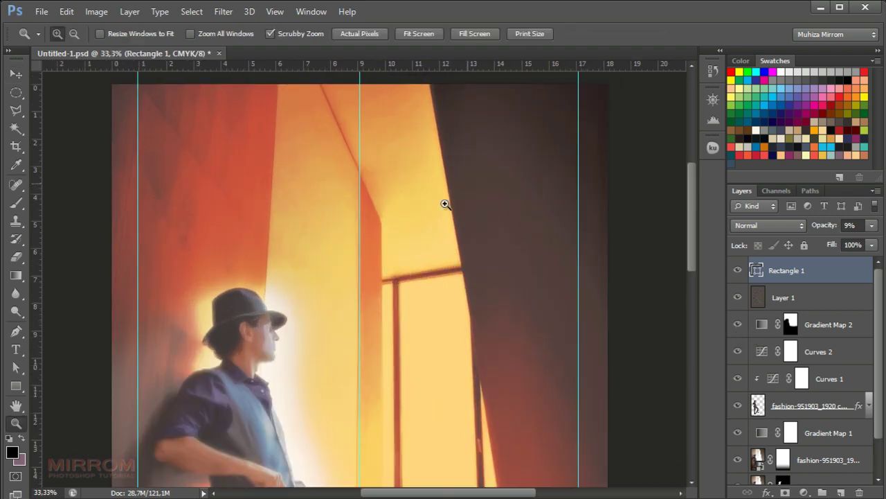
pyautogui.press('v')
pyautogui.click(16, 348)
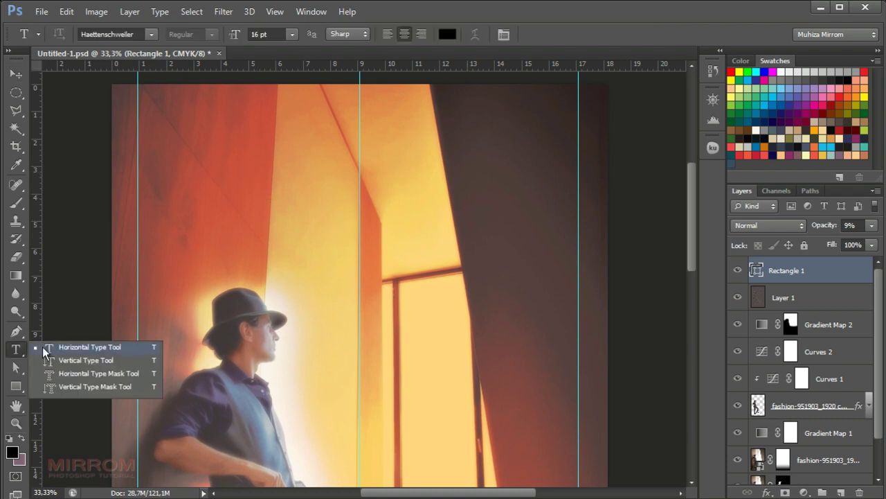
pyautogui.click(76, 349)
pyautogui.click(504, 34)
pyautogui.click(586, 132)
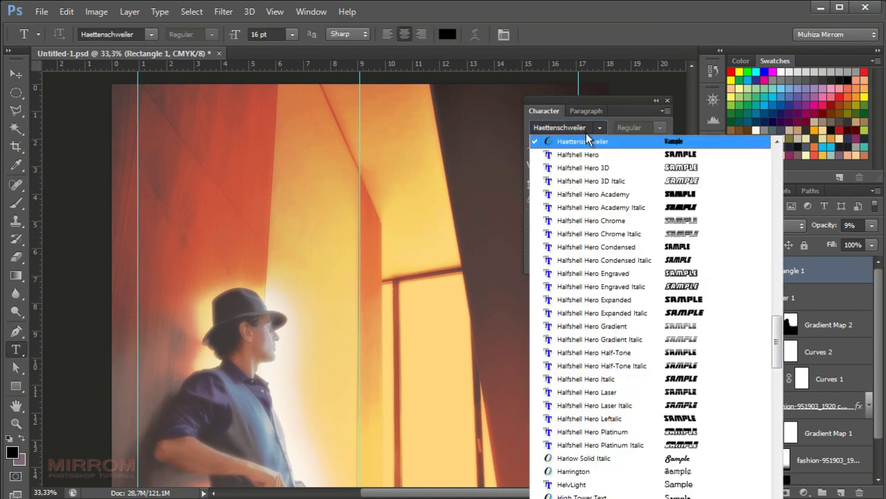
pyautogui.write('Impact')
pyautogui.press('Return')
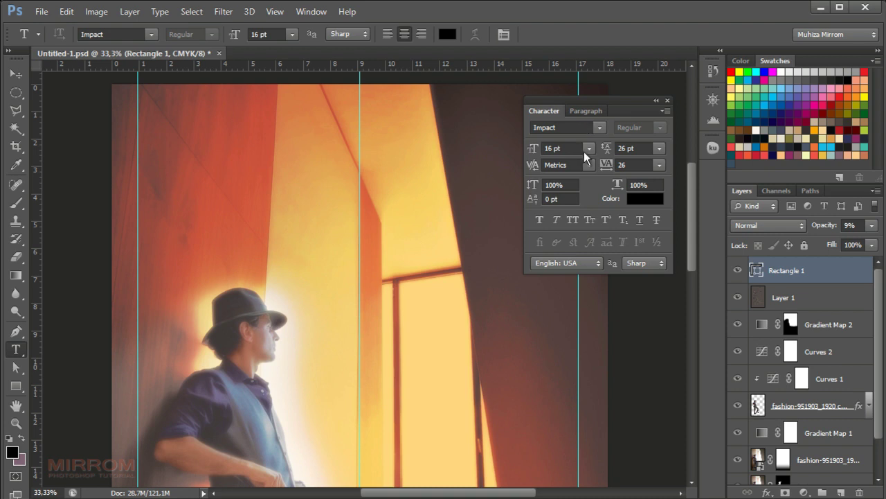
pyautogui.click(583, 152)
pyautogui.click(582, 294)
# Type BUSINESS near the poster's top-left and colour it peach.
pyautogui.click(161, 110)
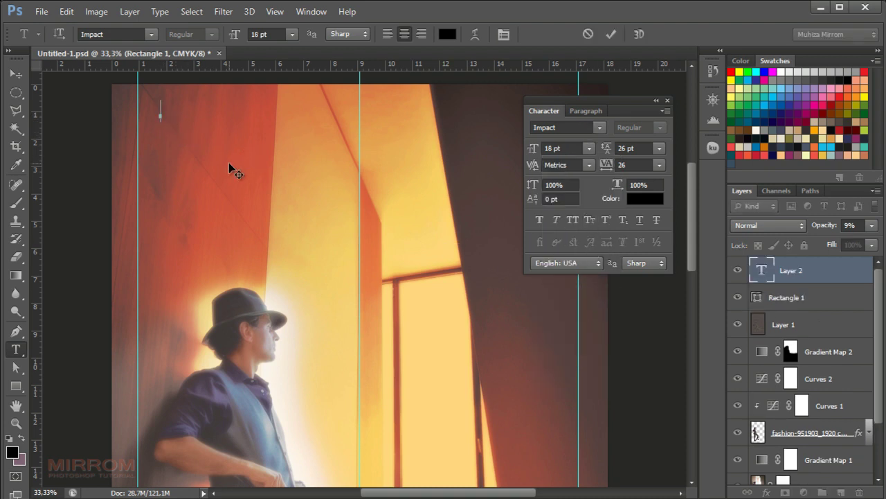
pyautogui.write('BUSINESS')
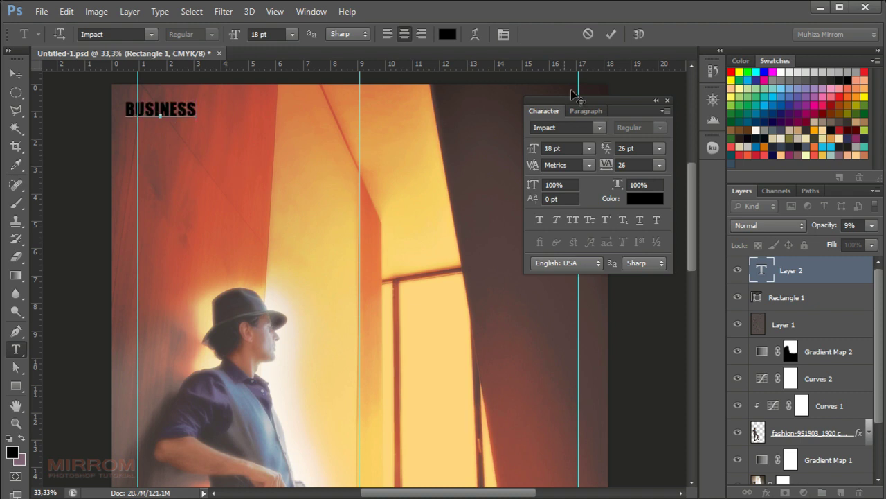
pyautogui.click(611, 34)
pyautogui.moveTo(179, 118); pyautogui.dragTo(192, 124)
pyautogui.click(645, 199)
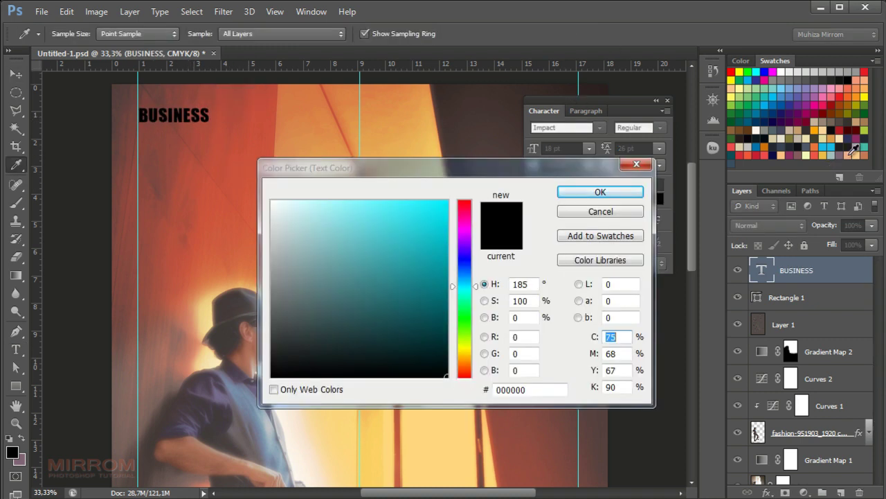
pyautogui.click(782, 147)
pyautogui.click(592, 191)
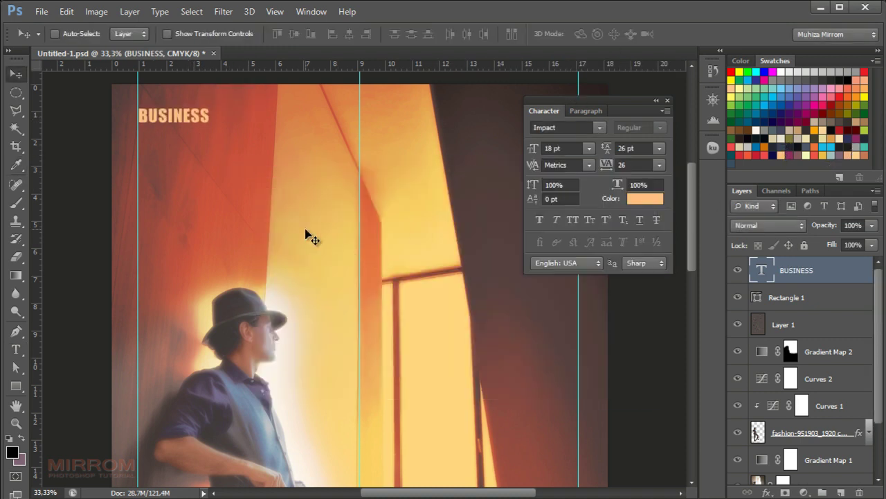
# Add a YOURNAME text line and move it directly beneath BUSINESS.
pyautogui.press('t')
pyautogui.click(152, 161)
pyautogui.write('TOUR')
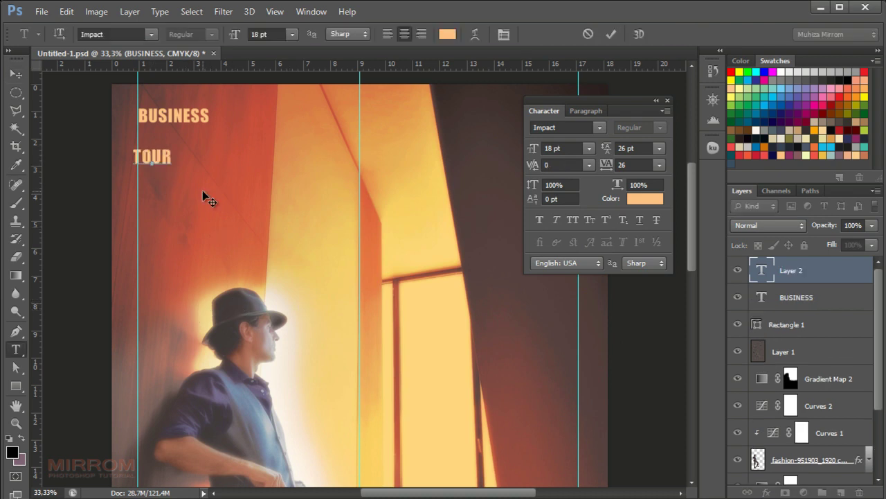
pyautogui.press('BackSpace')
pyautogui.press('BackSpace')
pyautogui.press('BackSpace')
pyautogui.write('YOURNAME')
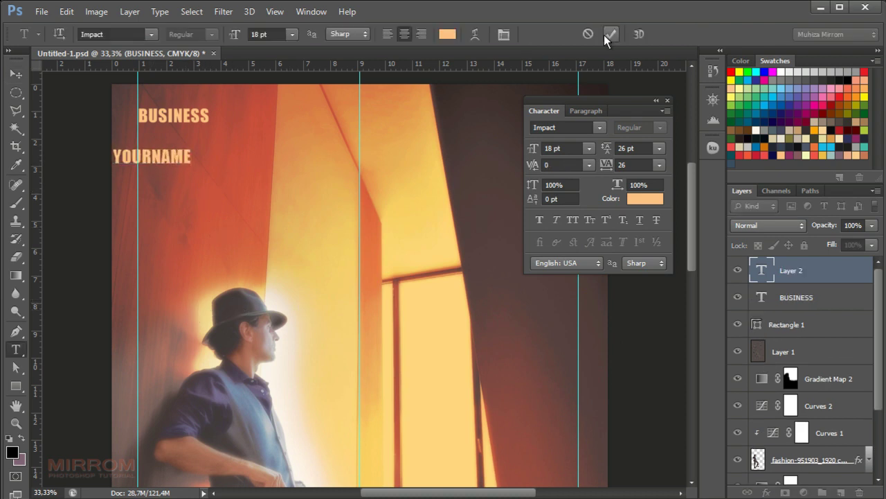
pyautogui.click(603, 35)
pyautogui.press('v')
pyautogui.moveTo(160, 157); pyautogui.dragTo(185, 128)
pyautogui.click(554, 128)
# Change YOURNAME to Tahoma 10 pt and place it under BUSINESS.
pyautogui.write('T')
pyautogui.click(589, 148)
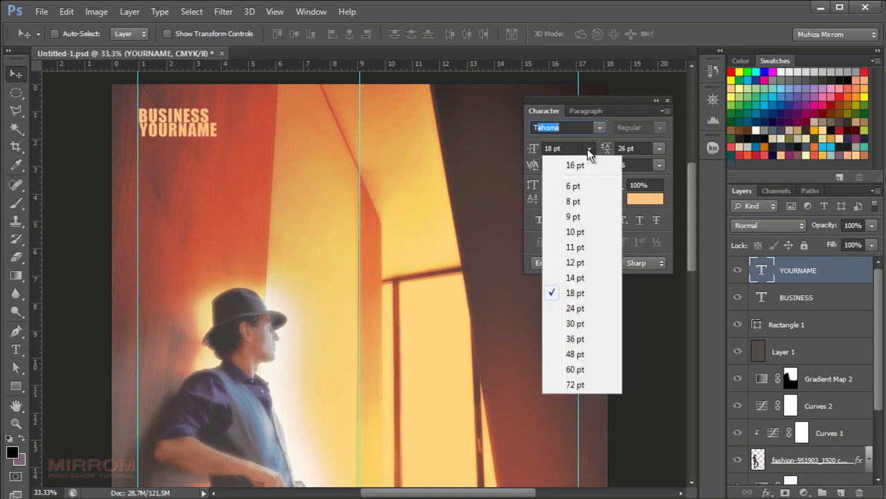
pyautogui.click(575, 277)
pyautogui.write('Impact')
pyautogui.click(600, 127)
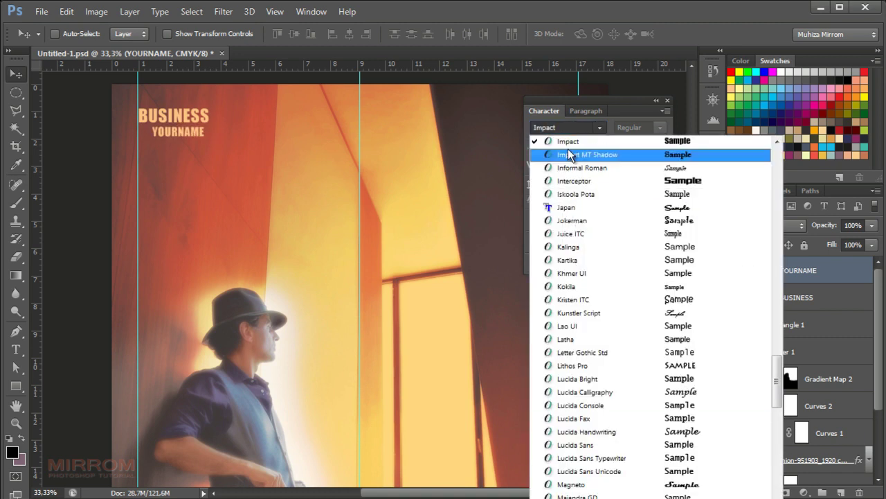
pyautogui.click(554, 127)
pyautogui.write('Tahoma')
pyautogui.click(589, 150)
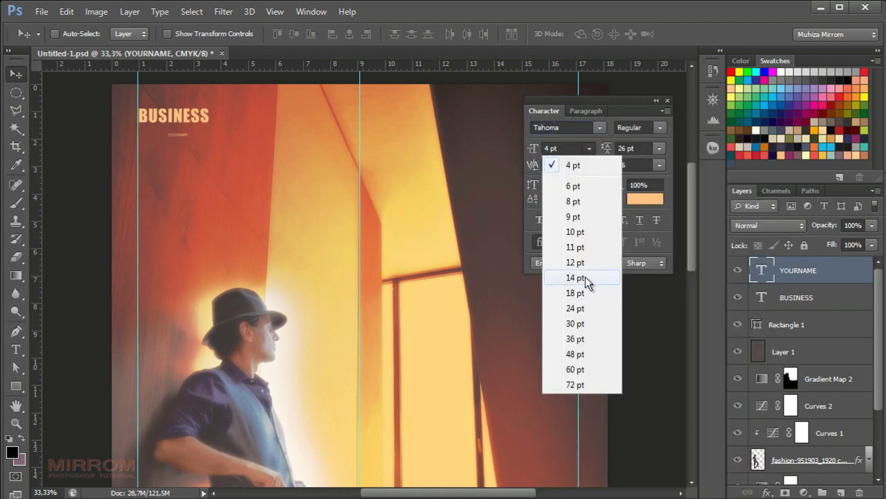
pyautogui.click(575, 229)
pyautogui.moveTo(227, 147); pyautogui.dragTo(213, 139)
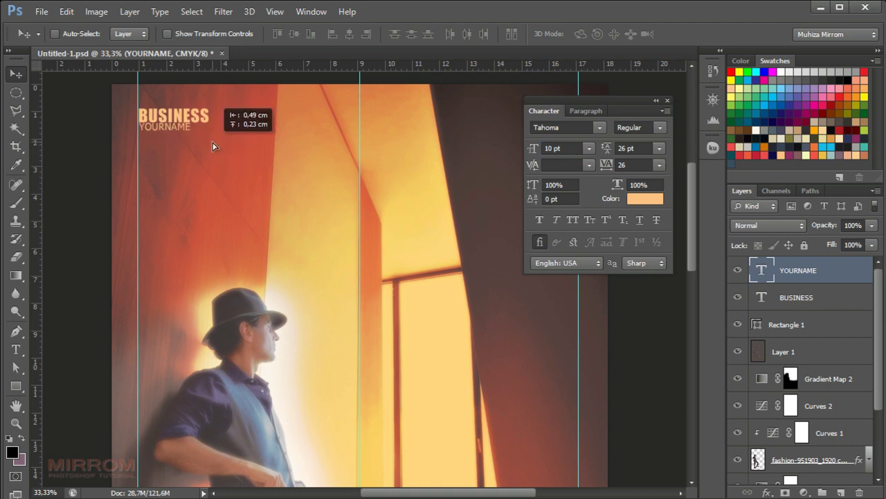
# Widen YOURNAME's tracking to 300 and nudge both title lines up slightly.
pyautogui.click(658, 166)
pyautogui.click(656, 340)
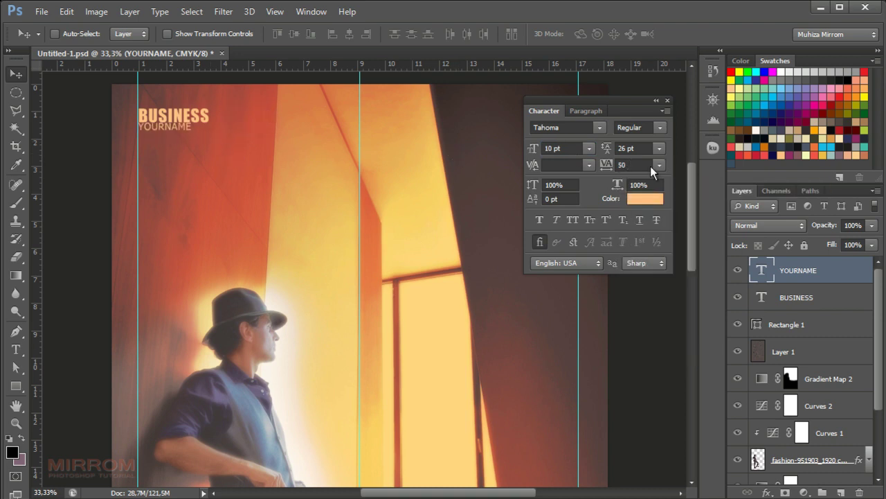
pyautogui.click(659, 166)
pyautogui.click(645, 371)
pyautogui.moveTo(243, 184); pyautogui.dragTo(234, 195)
pyautogui.press('Down')
pyautogui.press('Down')
pyautogui.press('Down')
pyautogui.moveTo(606, 165); pyautogui.dragTo(651, 164)
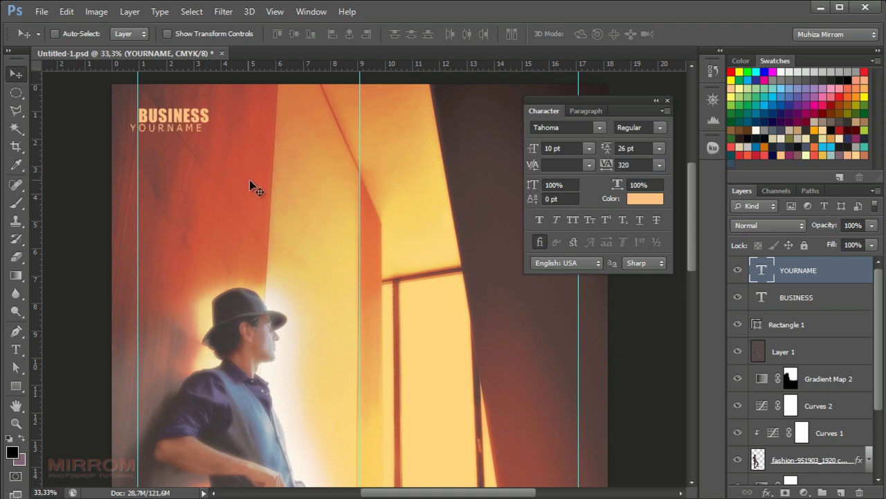
pyautogui.doubleClick(637, 164)
pyautogui.write('300')
pyautogui.keyDown('shift'); pyautogui.click(796, 297); pyautogui.keyUp('shift')
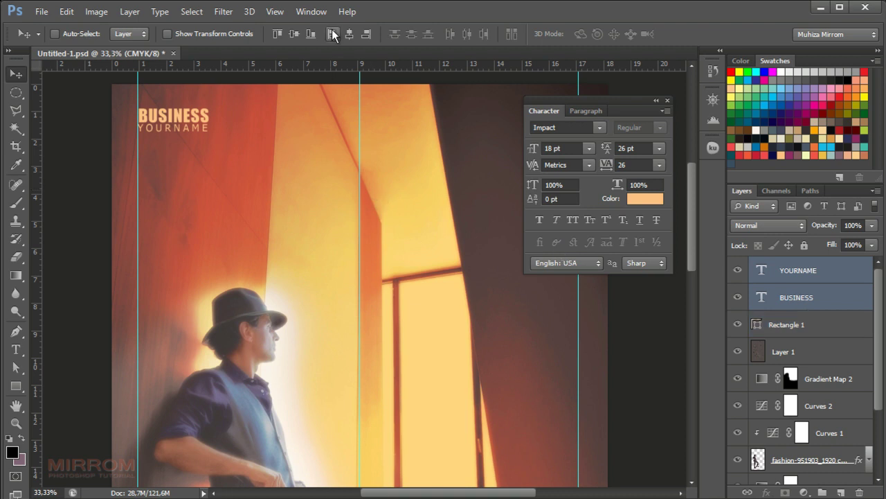
pyautogui.hotkey('shift', 'Up')
pyautogui.hotkey('shift', 'Up')
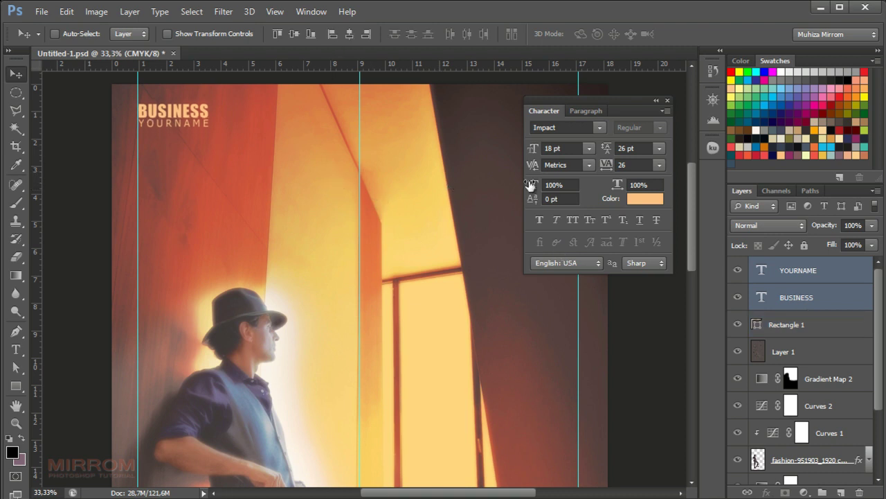
# Make the BUSINESS text white.
pyautogui.click(761, 297)
pyautogui.click(645, 199)
pyautogui.click(271, 204)
pyautogui.click(574, 191)
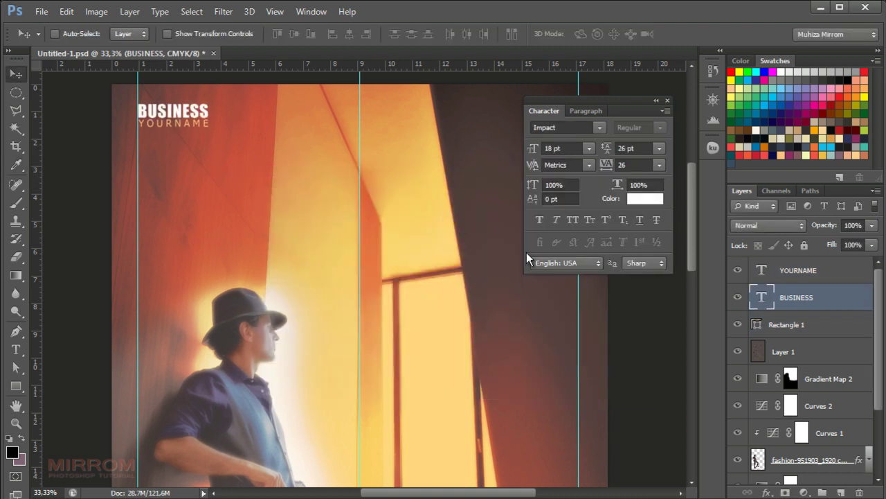
# Set the type to Haettenschweiler 36 pt and start a headline near the top centre.
pyautogui.moveTo(496, 491); pyautogui.dragTo(519, 491)
pyautogui.hotkey('alt', '[')
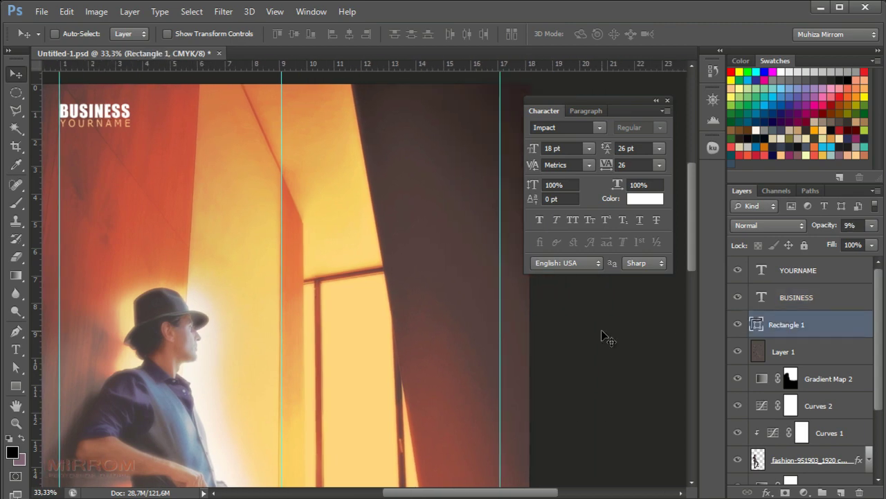
pyautogui.click(581, 127)
pyautogui.write('hweiler')
pyautogui.press('Return')
pyautogui.click(589, 148)
pyautogui.click(575, 338)
pyautogui.press('t')
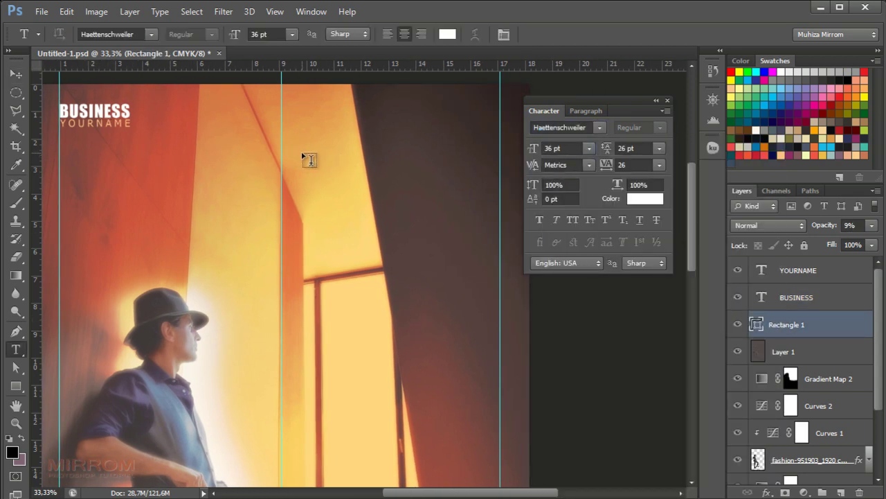
pyautogui.click(302, 152)
# Type LOOKING FOR, resize it to 40 pt and position it up and right.
pyautogui.write('LOOKING F')
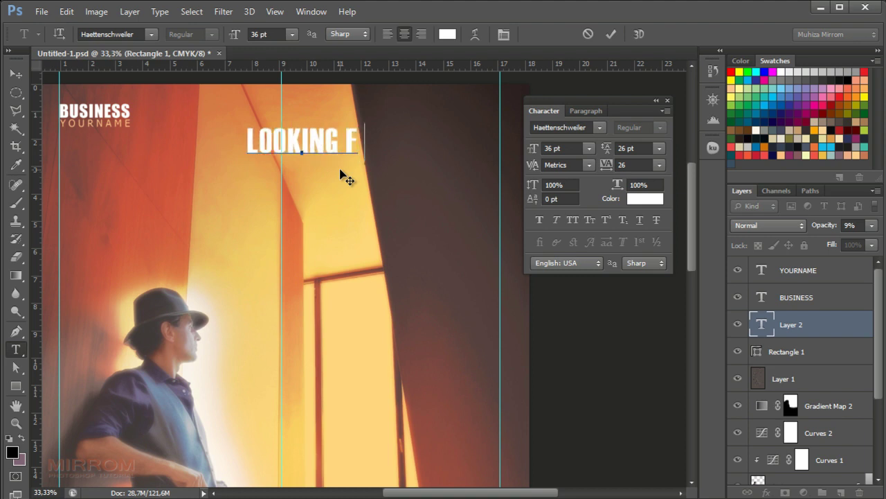
pyautogui.write('OR')
pyautogui.click(610, 33)
pyautogui.press('v')
pyautogui.moveTo(366, 139); pyautogui.dragTo(432, 115)
pyautogui.click(554, 148)
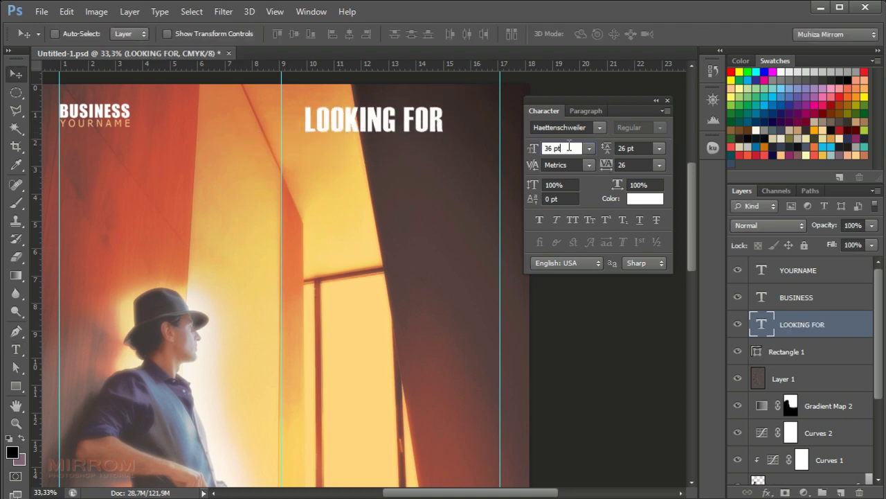
pyautogui.write('40')
pyautogui.press('Return')
pyautogui.hotkey('shift', 'Right')
pyautogui.hotkey('shift', 'Right')
pyautogui.hotkey('shift', 'Right')
pyautogui.hotkey('shift', 'Down')
# Add a CREATIVE text line below LOOKING FOR.
pyautogui.click(815, 353)
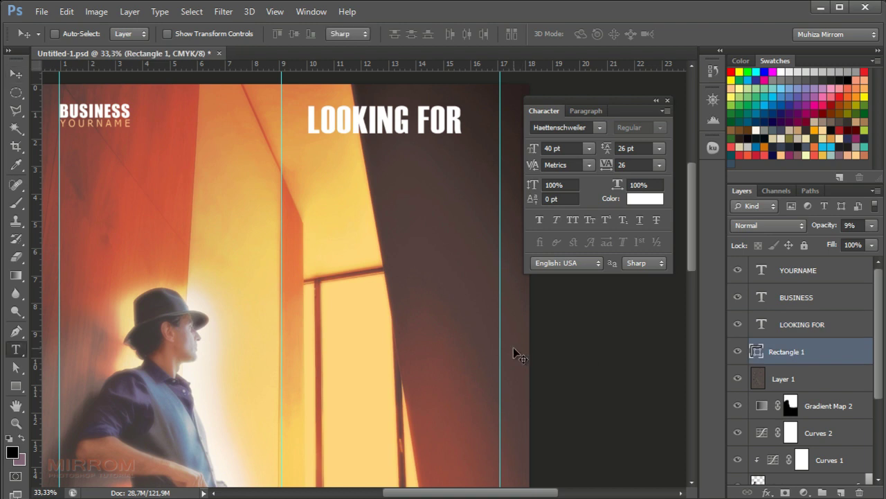
pyautogui.press('t')
pyautogui.click(320, 191)
pyautogui.write('CREATIVE')
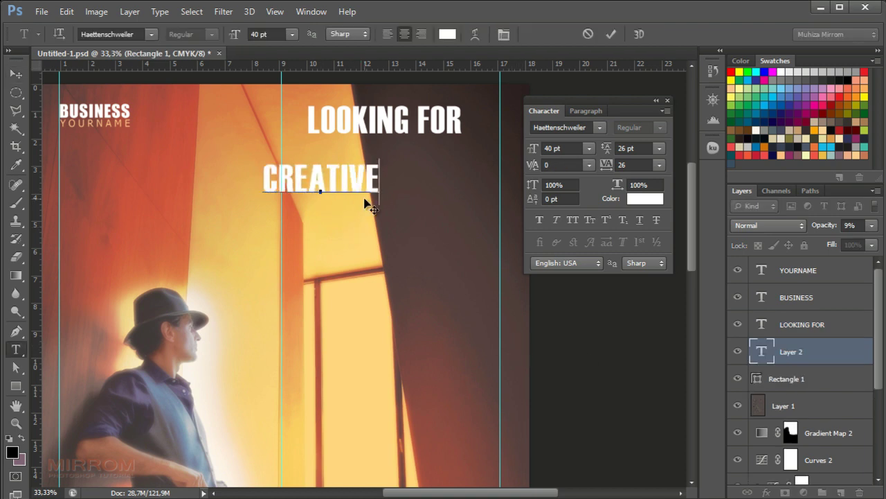
pyautogui.click(610, 34)
# Size CREATIVE to 55 pt with tracking 10 and move it under LOOKING FOR.
pyautogui.click(588, 148)
pyautogui.click(588, 353)
pyautogui.click(565, 148)
pyautogui.write('52')
pyautogui.press('Return')
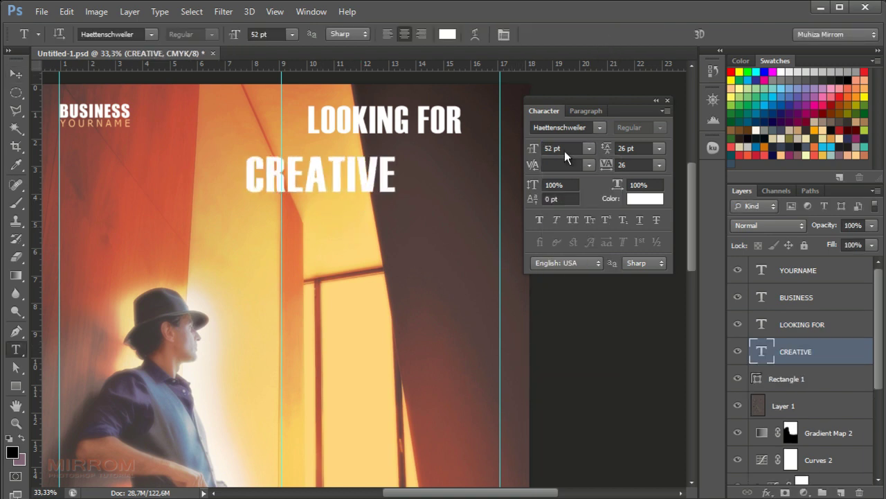
pyautogui.press('Return')
pyautogui.click(659, 165)
pyautogui.click(654, 312)
pyautogui.press('v')
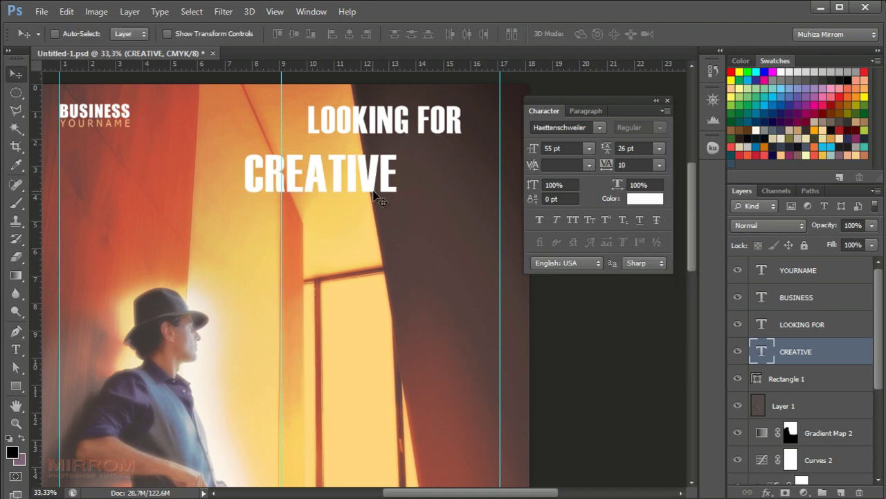
pyautogui.moveTo(376, 194); pyautogui.dragTo(437, 181)
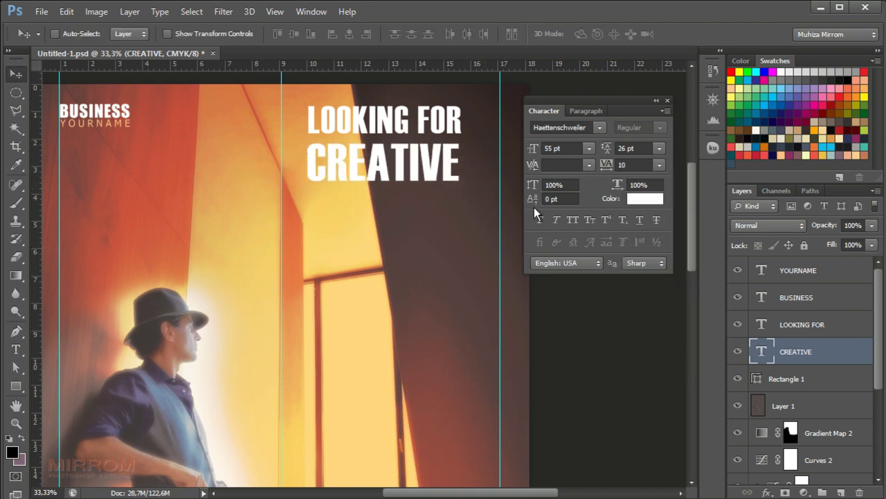
# Duplicate CREATIVE, move the copy below it and retype it as TALENTS?
pyautogui.click(777, 332)
pyautogui.click(783, 351)
pyautogui.moveTo(782, 351); pyautogui.dragTo(770, 384)
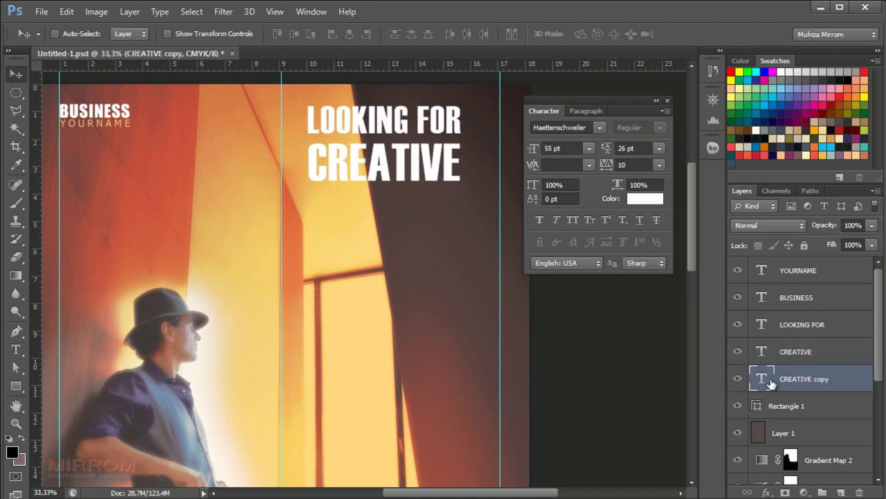
pyautogui.moveTo(457, 215); pyautogui.dragTo(493, 262)
pyautogui.doubleClick(756, 381)
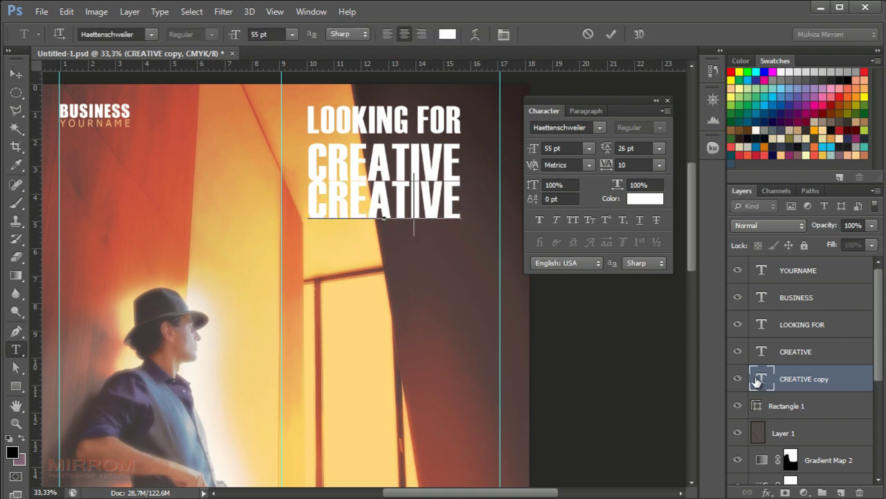
pyautogui.write('TALENTS')
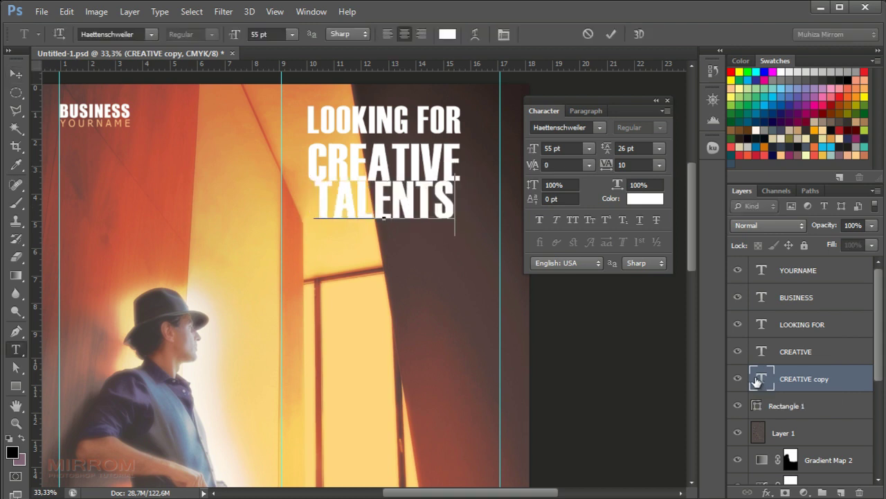
pyautogui.write('?')
pyautogui.click(611, 34)
pyautogui.press('v')
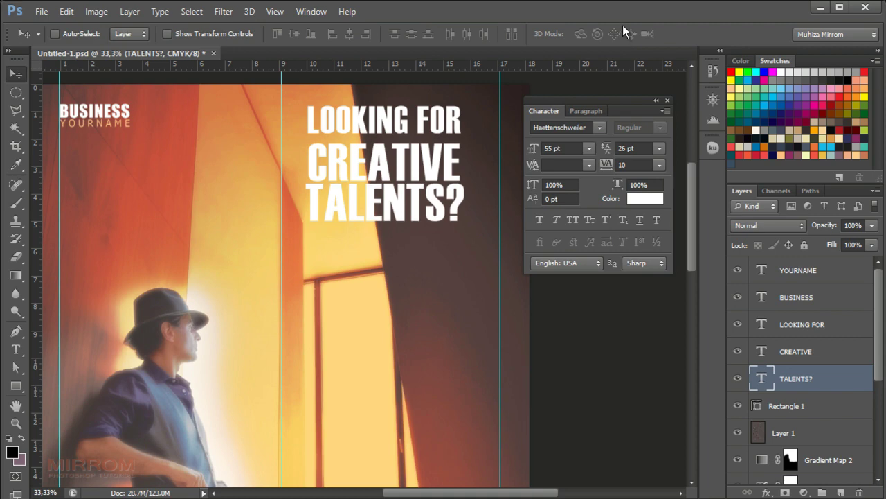
# Select the LOOKING FOR, CREATIVE and TALENTS? layers together.
pyautogui.hscroll(3, 502, 311)
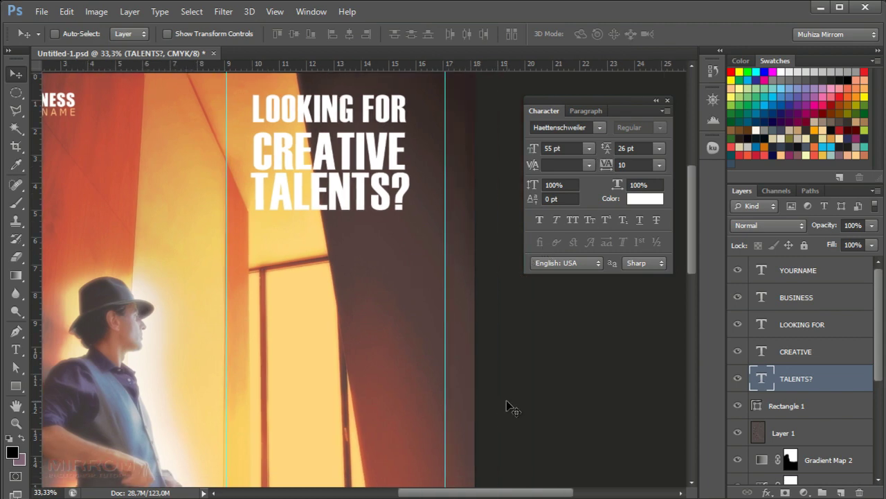
pyautogui.click(825, 355)
pyautogui.click(865, 328)
pyautogui.doubleClick(873, 333)
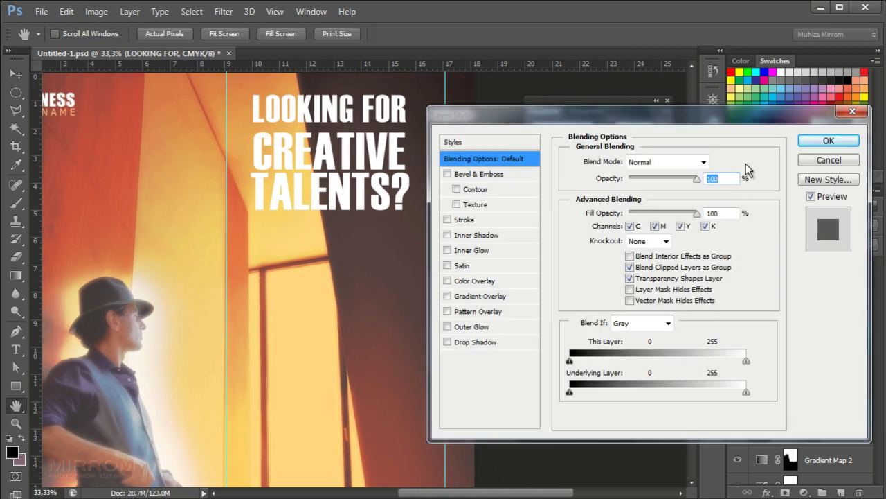
pyautogui.click(815, 190)
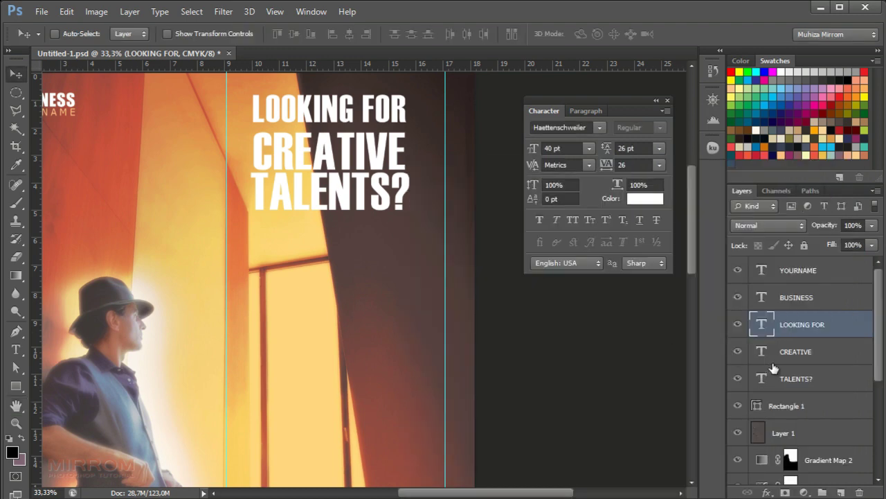
pyautogui.keyDown('shift'); pyautogui.click(807, 378); pyautogui.keyUp('shift')
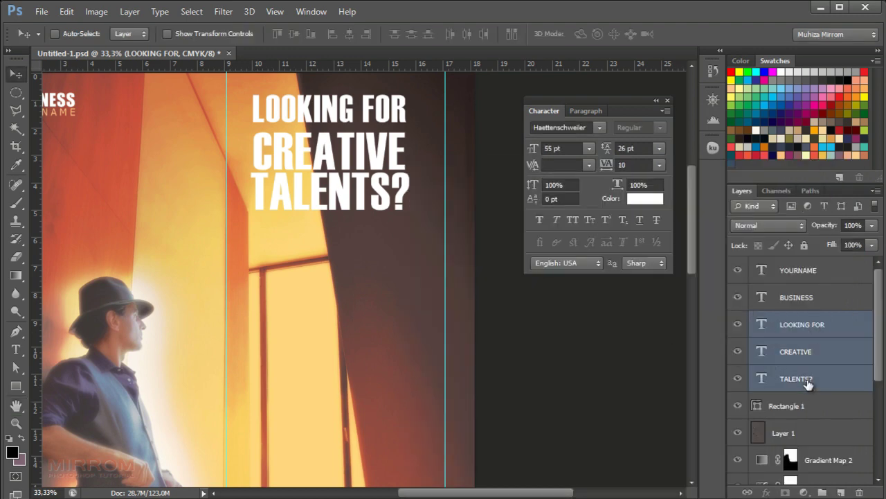
# Convert the headline to shapes, scale it to about 131%, and nudge it lower.
pyautogui.rightClick(807, 320)
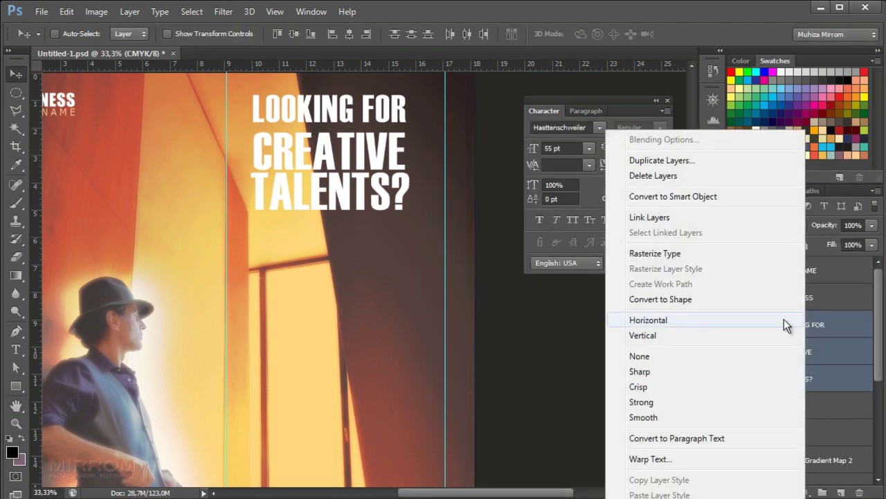
pyautogui.click(643, 299)
pyautogui.hotkey('ctrl', 't')
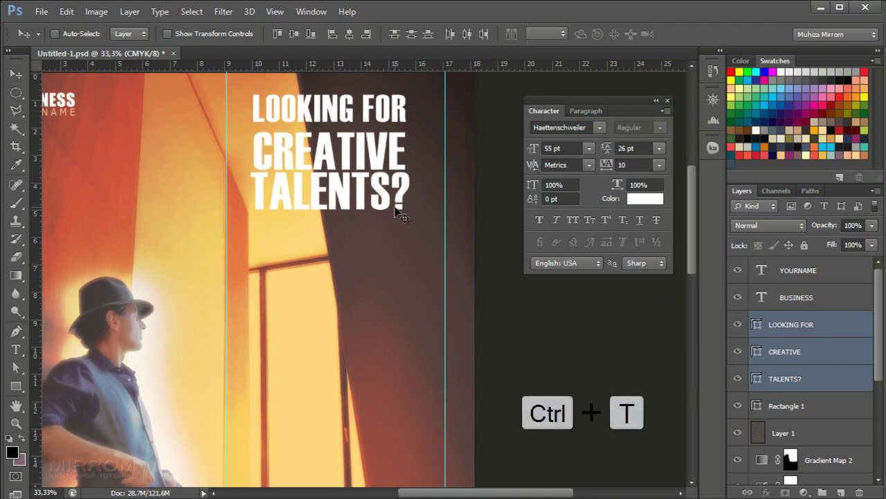
pyautogui.moveTo(411, 212); pyautogui.dragTo(441, 232)
pyautogui.moveTo(251, 95); pyautogui.dragTo(239, 78)
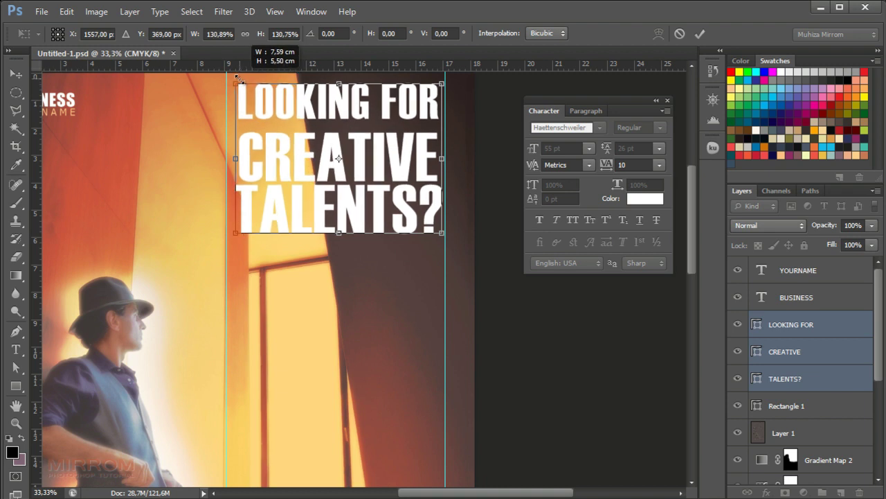
pyautogui.press('Return')
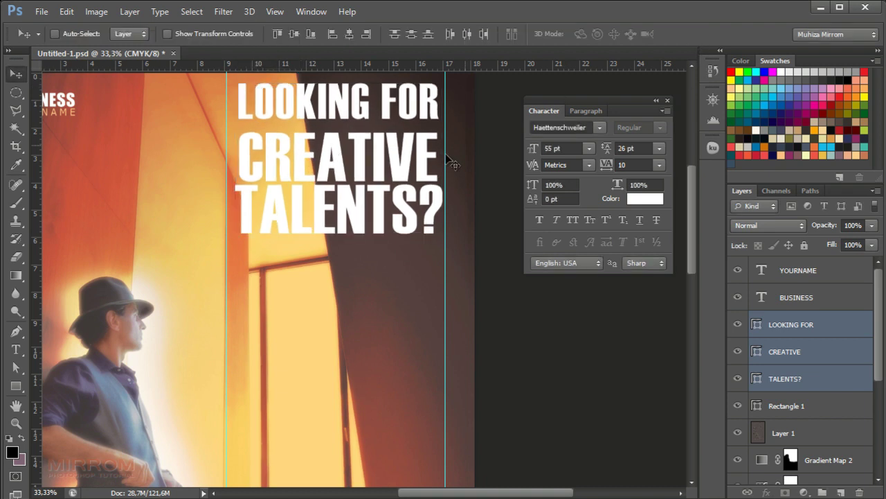
pyautogui.scroll(1, 424, 195)
pyautogui.hotkey('shift', 'Down')
pyautogui.hotkey('shift', 'Down')
pyautogui.hotkey('shift', 'Down')
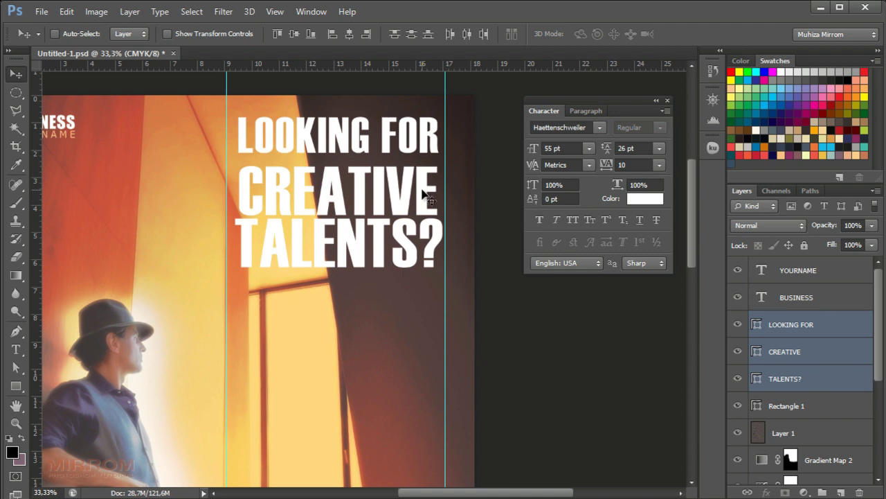
pyautogui.click(762, 379)
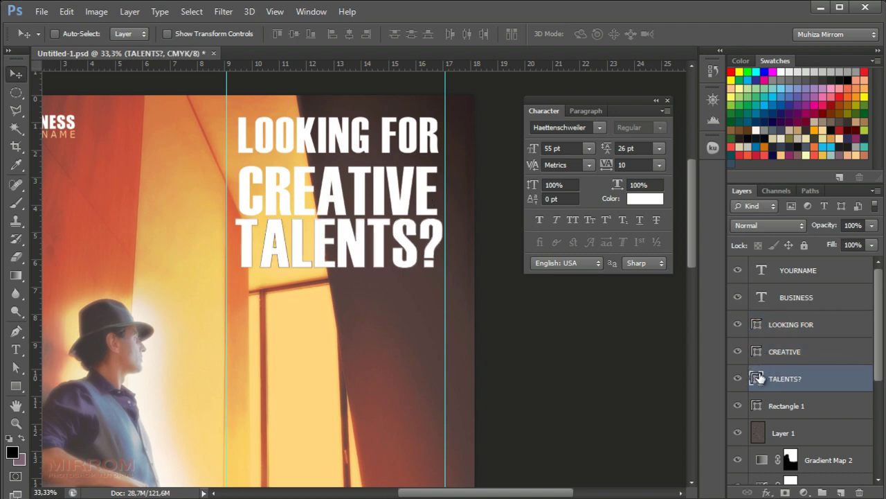
# Colour the LOOKING FOR text pale cream ecdfaa.
pyautogui.click(762, 334)
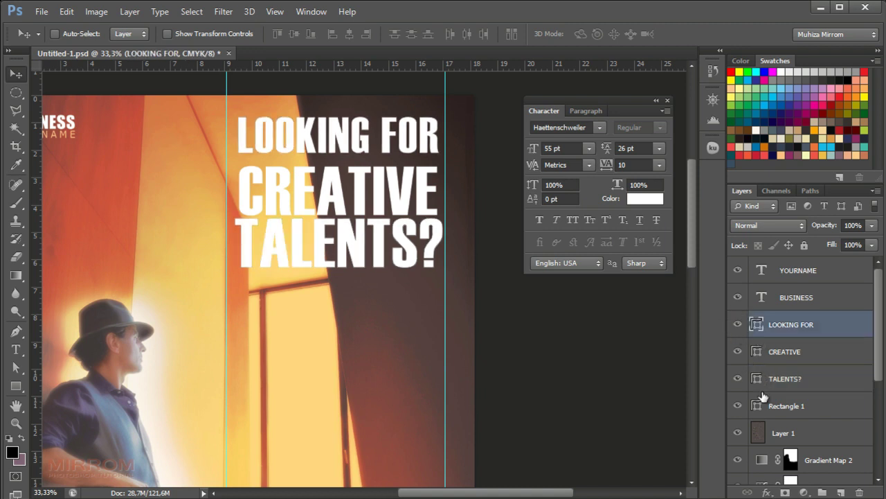
pyautogui.click(756, 324)
pyautogui.doubleClick(755, 324)
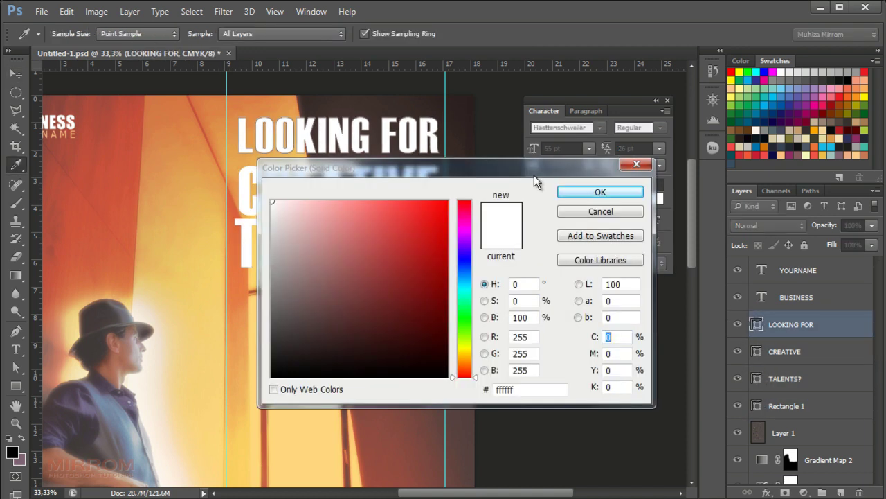
pyautogui.moveTo(388, 163); pyautogui.dragTo(460, 205)
pyautogui.click(812, 135)
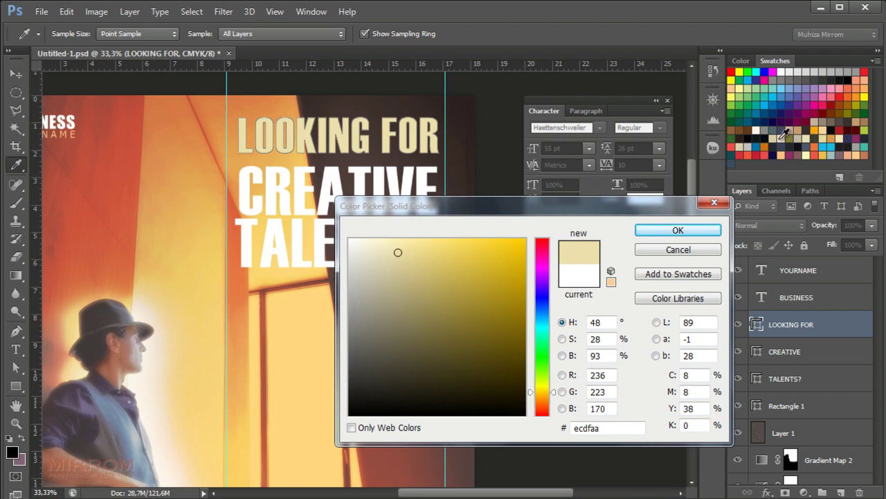
pyautogui.click(781, 137)
pyautogui.click(809, 136)
pyautogui.click(675, 231)
# Apply the same ecdfaa cream to CREATIVE and TALENTS?
pyautogui.click(756, 354)
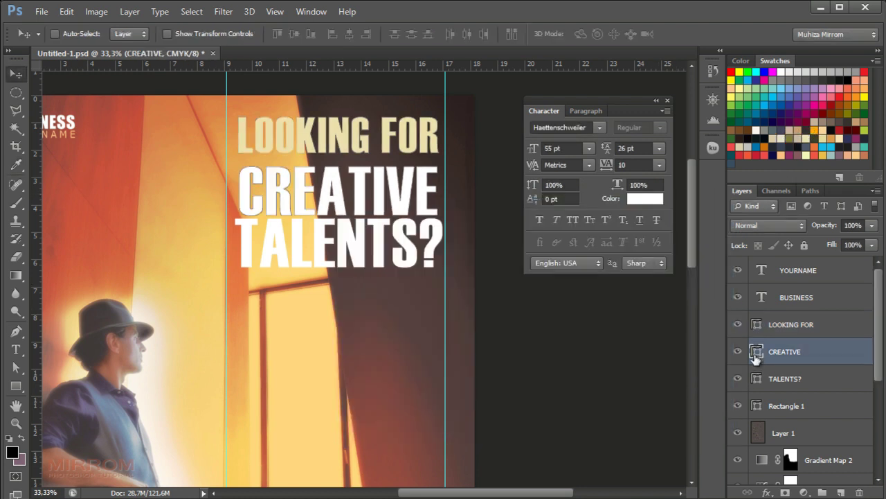
pyautogui.doubleClick(757, 351)
pyautogui.click(424, 137)
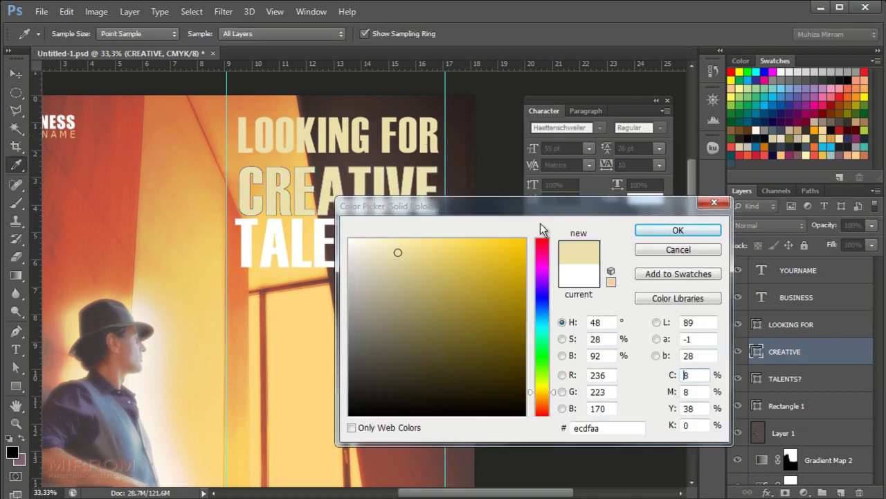
pyautogui.click(680, 230)
pyautogui.click(756, 380)
pyautogui.doubleClick(757, 378)
pyautogui.click(426, 187)
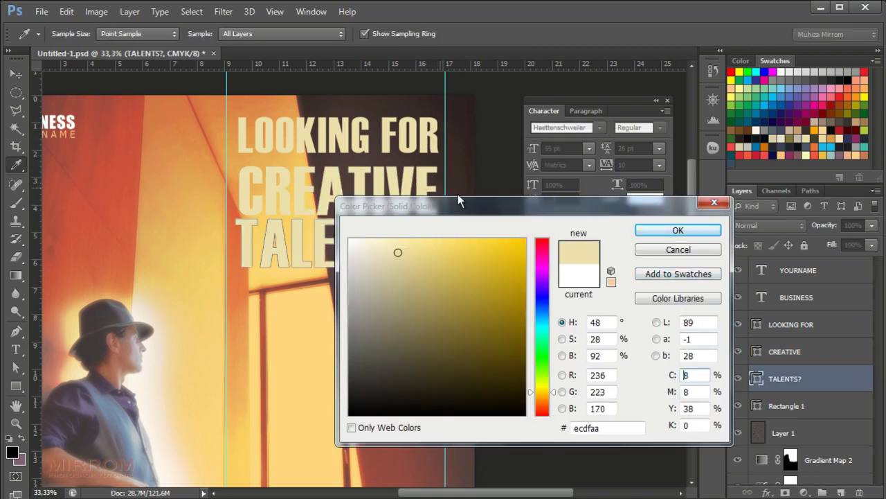
pyautogui.click(649, 228)
pyautogui.click(802, 347)
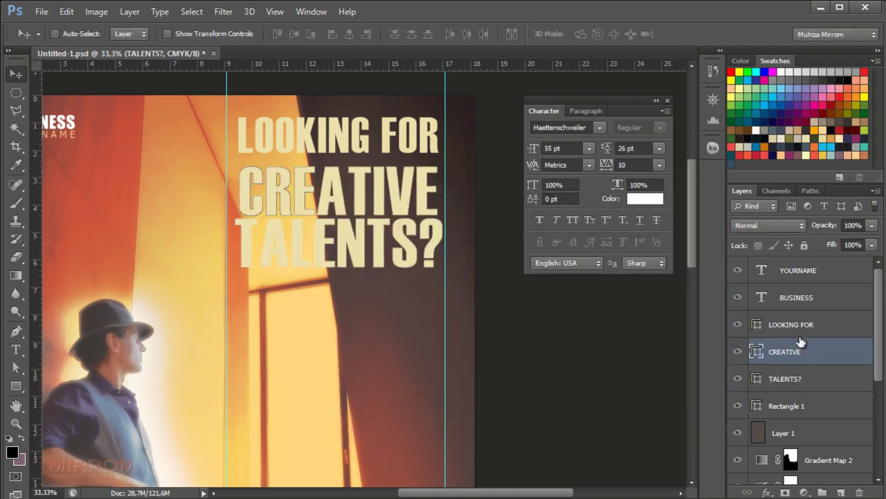
pyautogui.click(812, 389)
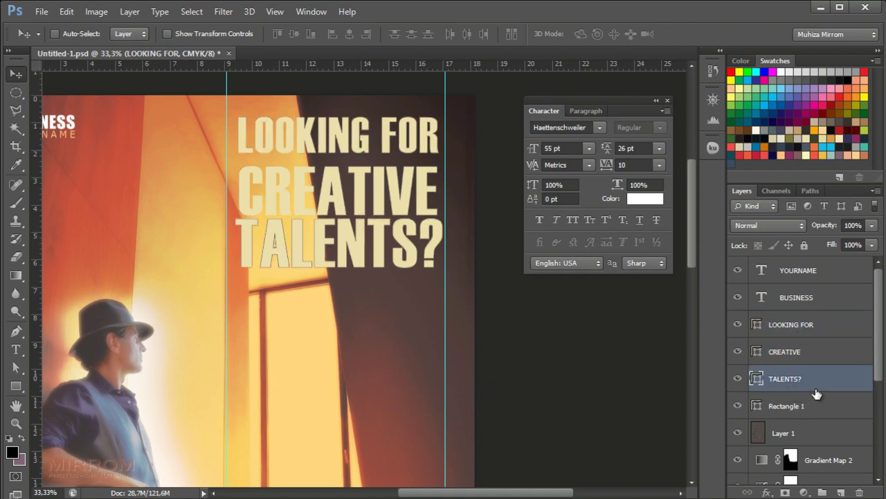
pyautogui.click(860, 331)
# Give LOOKING FOR an Overlay drop shadow with distance 10, size 17 and opacity 83%.
pyautogui.doubleClick(864, 331)
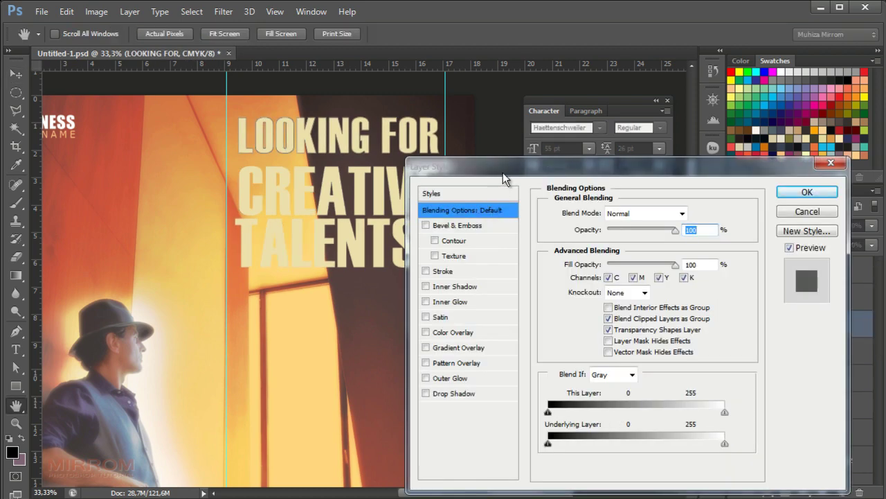
pyautogui.moveTo(502, 173); pyautogui.dragTo(549, 122)
pyautogui.click(497, 342)
pyautogui.click(678, 163)
pyautogui.click(675, 340)
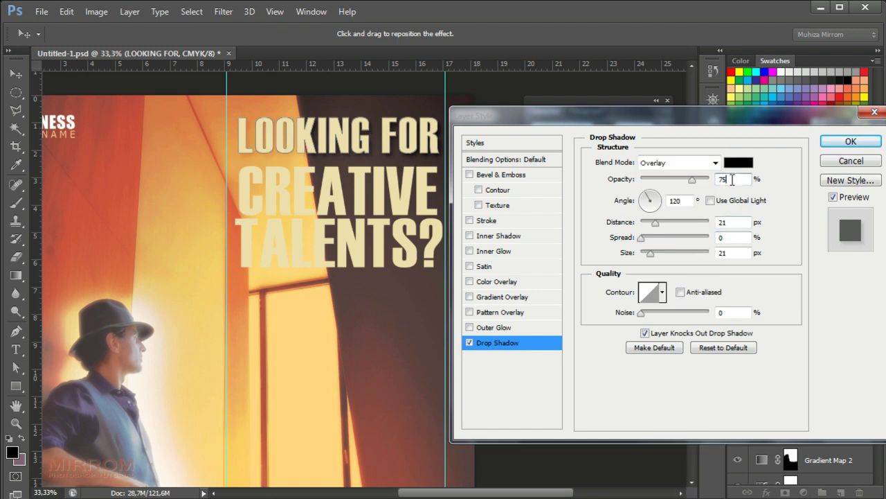
pyautogui.doubleClick(723, 222)
pyautogui.write('12')
pyautogui.doubleClick(724, 252)
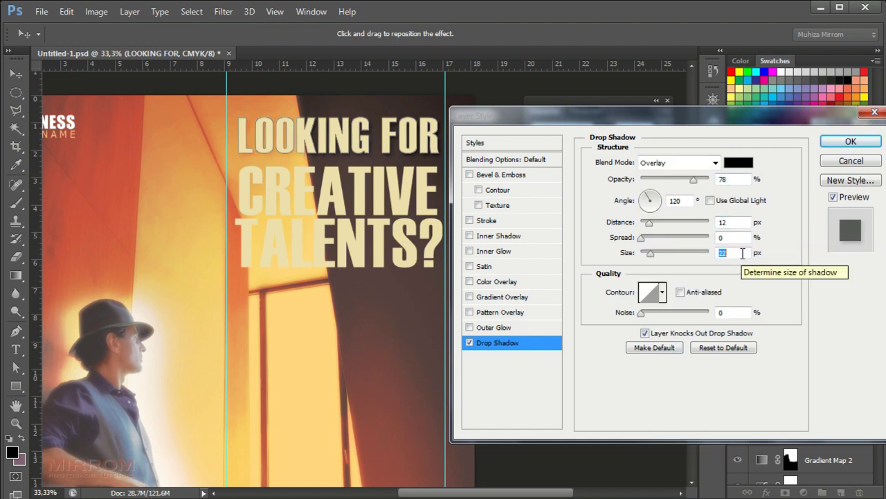
pyautogui.write('17')
pyautogui.doubleClick(724, 221)
pyautogui.write('10')
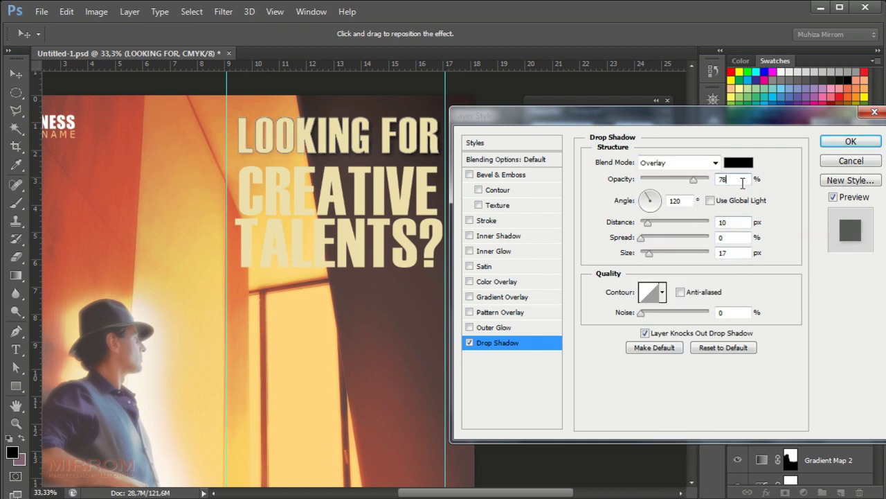
pyautogui.doubleClick(723, 179)
pyautogui.write('83')
pyautogui.click(851, 142)
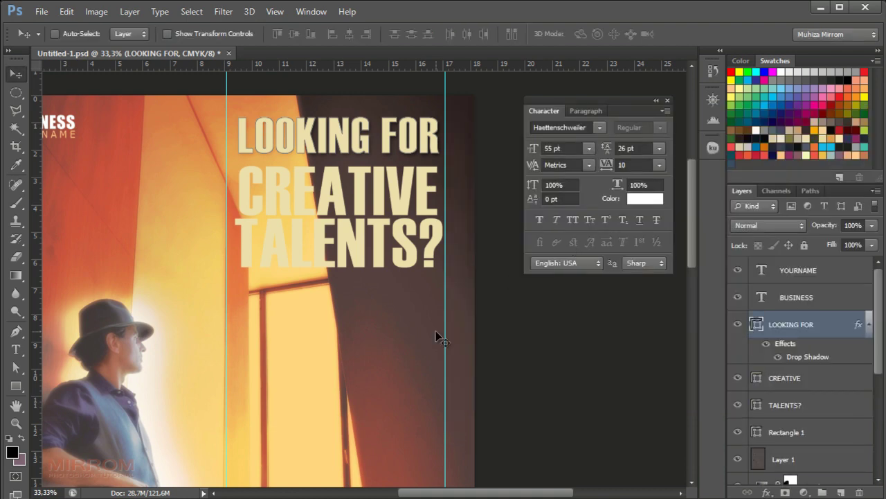
# Hide the guides and copy LOOKING FOR's layer style onto CREATIVE and TALENTS?
pyautogui.hotkey('ctrl', 'h')
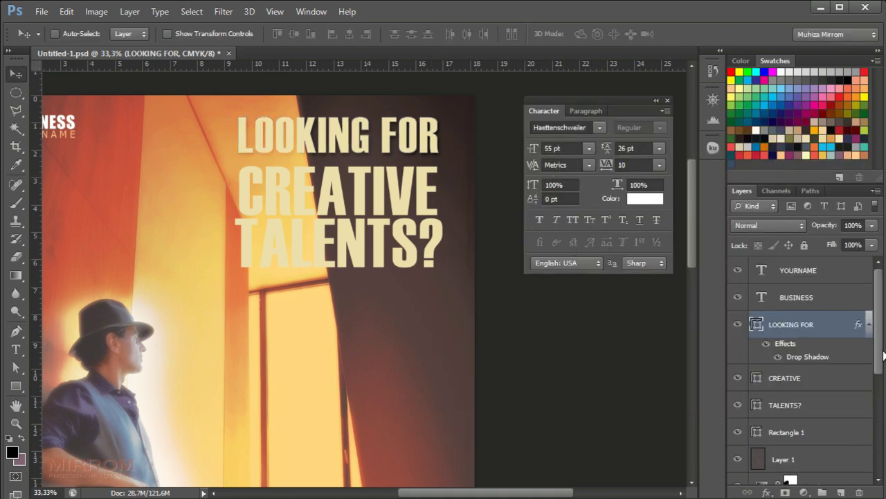
pyautogui.click(867, 325)
pyautogui.rightClick(838, 324)
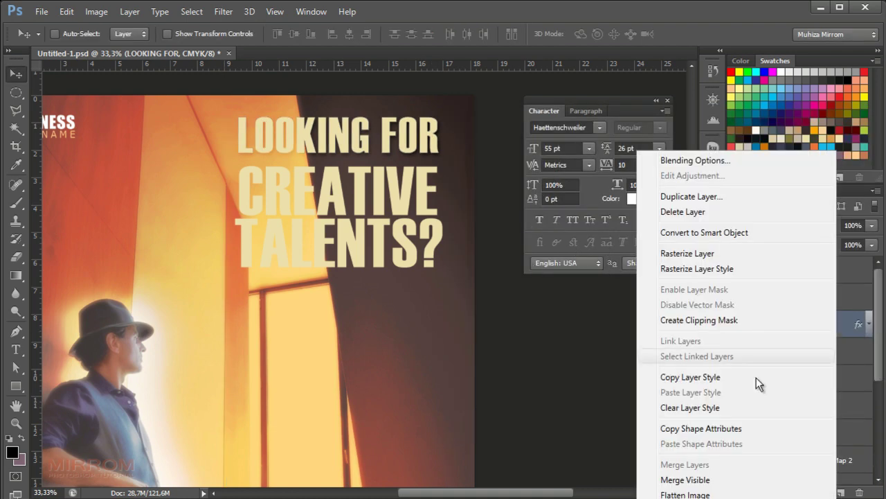
pyautogui.click(686, 378)
pyautogui.click(831, 352)
pyautogui.keyDown('shift'); pyautogui.click(839, 376); pyautogui.keyUp('shift')
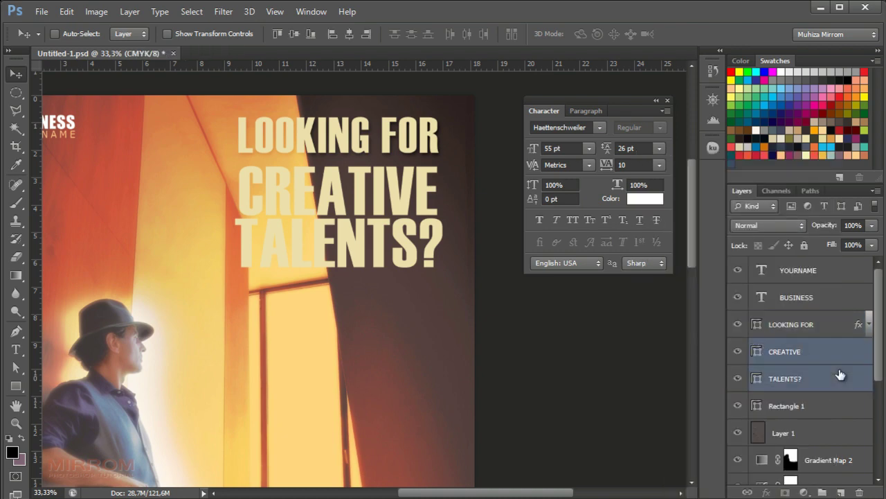
pyautogui.rightClick(842, 378)
pyautogui.click(723, 394)
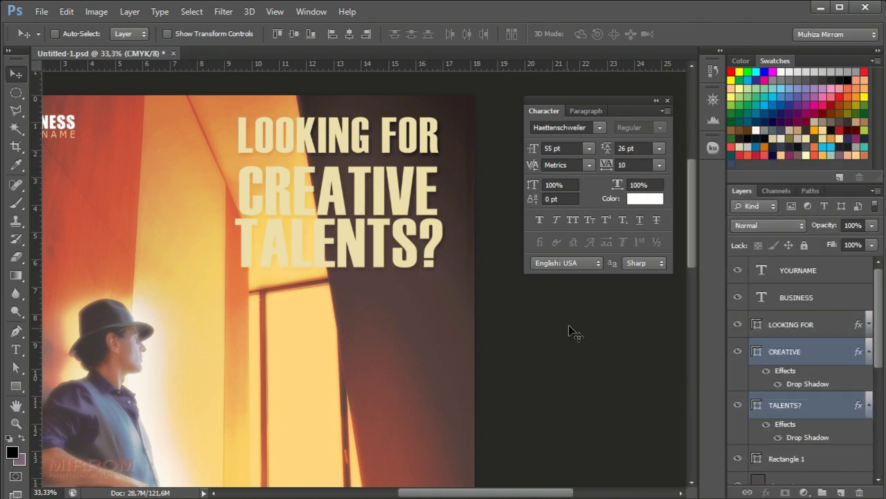
pyautogui.click(869, 351)
pyautogui.click(869, 378)
# Load all three headline lines' letter shapes as a selection and add a new empty layer.
pyautogui.click(790, 379)
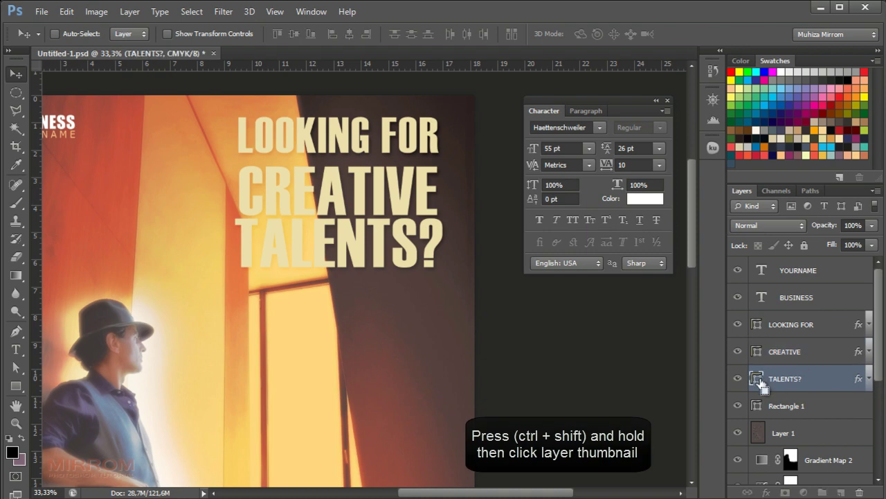
pyautogui.keyDown('ctrl'); pyautogui.keyDown('shift'); pyautogui.click(757, 378); pyautogui.keyUp('shift'); pyautogui.keyUp('ctrl')
pyautogui.keyDown('ctrl'); pyautogui.keyDown('shift'); pyautogui.click(757, 324); pyautogui.keyUp('shift'); pyautogui.keyUp('ctrl')
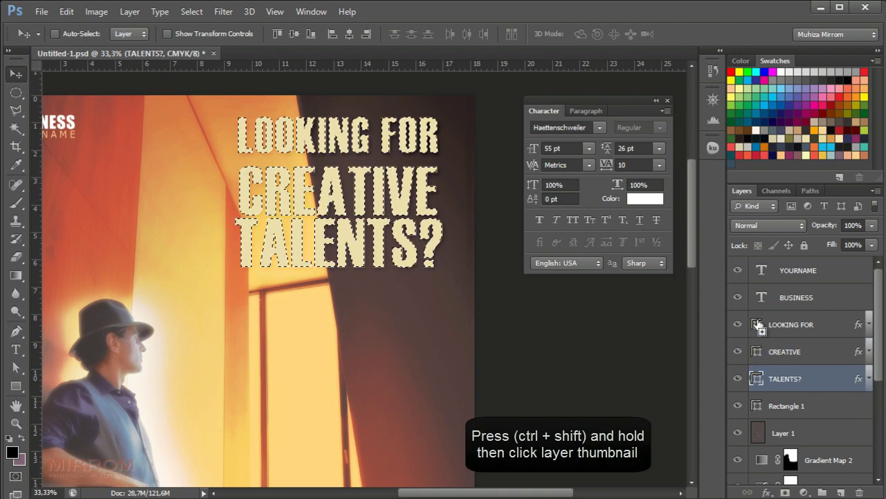
pyautogui.click(822, 331)
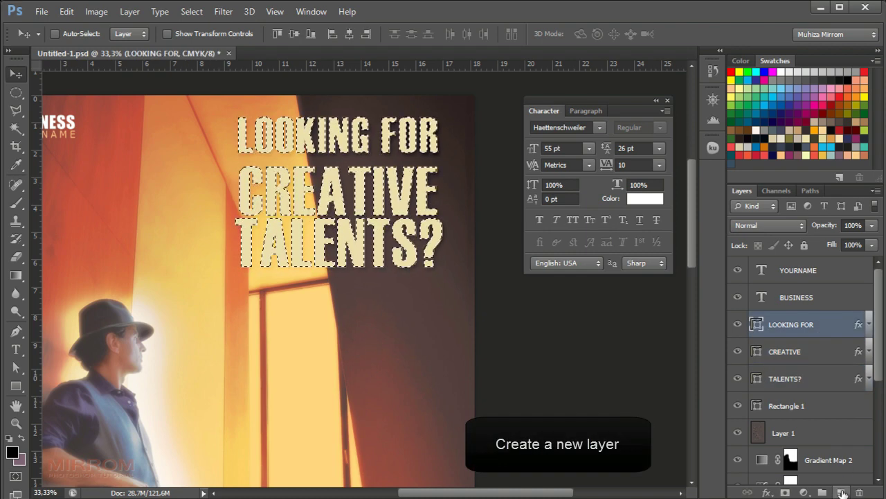
pyautogui.click(841, 492)
# Set the foreground colour to white.
pyautogui.click(13, 450)
pyautogui.click(350, 240)
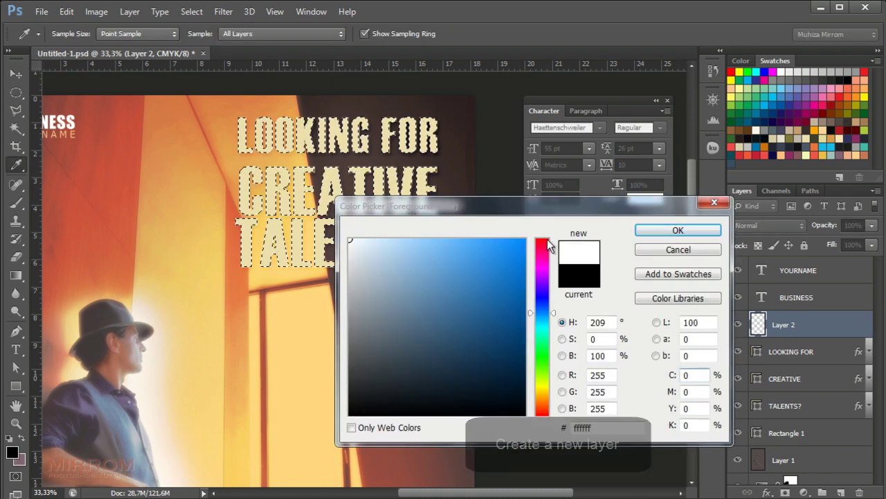
pyautogui.click(644, 229)
# Drag a Foreground to Transparent white gradient across the headline from the upper left.
pyautogui.click(15, 274)
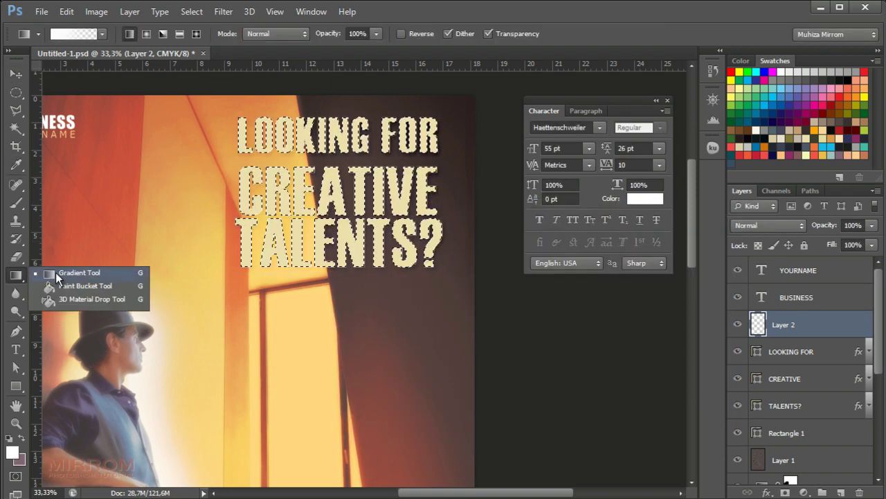
pyautogui.click(56, 272)
pyautogui.click(64, 35)
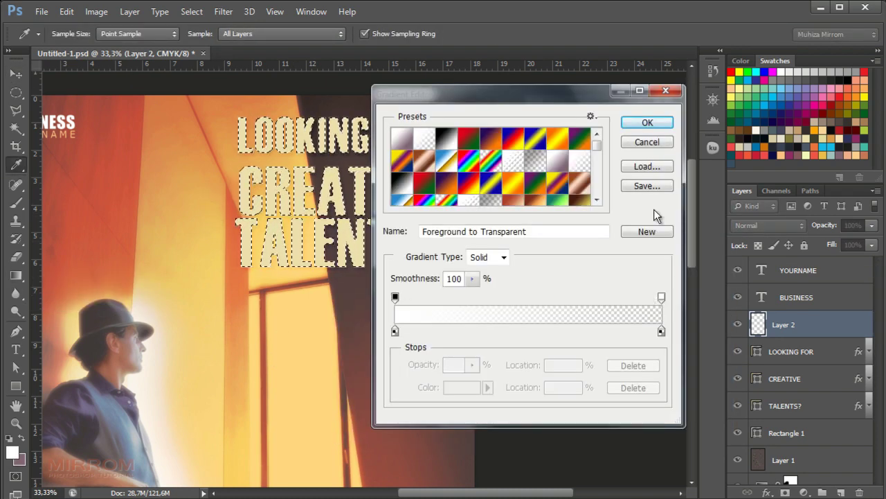
pyautogui.click(640, 123)
pyautogui.moveTo(223, 199); pyautogui.dragTo(415, 256)
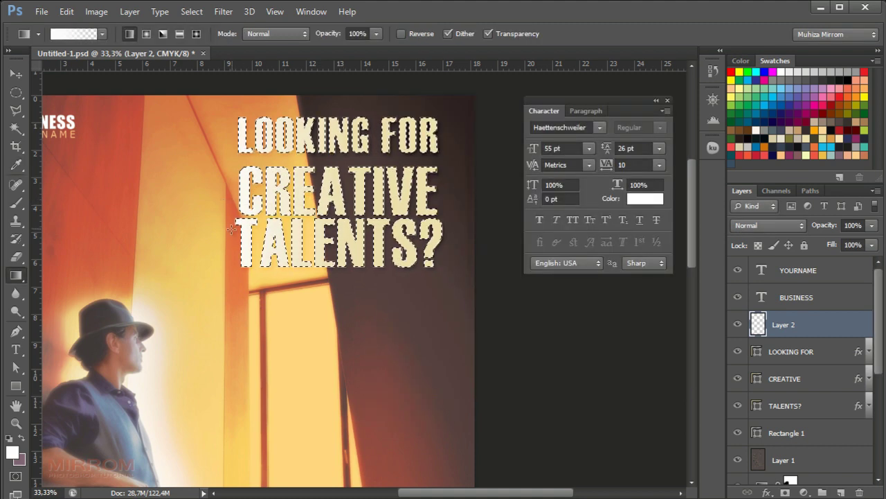
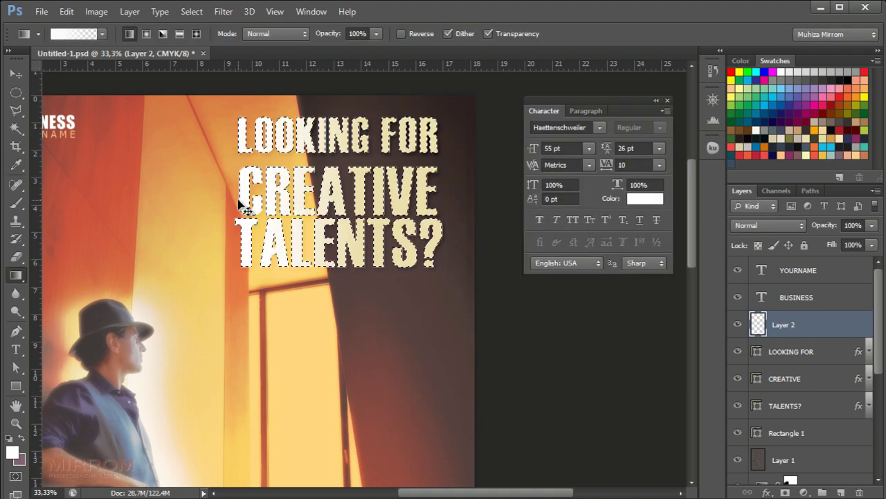
# Deselect the headline, set Layer 2 opacity to 91%, and fit the poster on screen.
pyautogui.hotkey('ctrl', 'd')
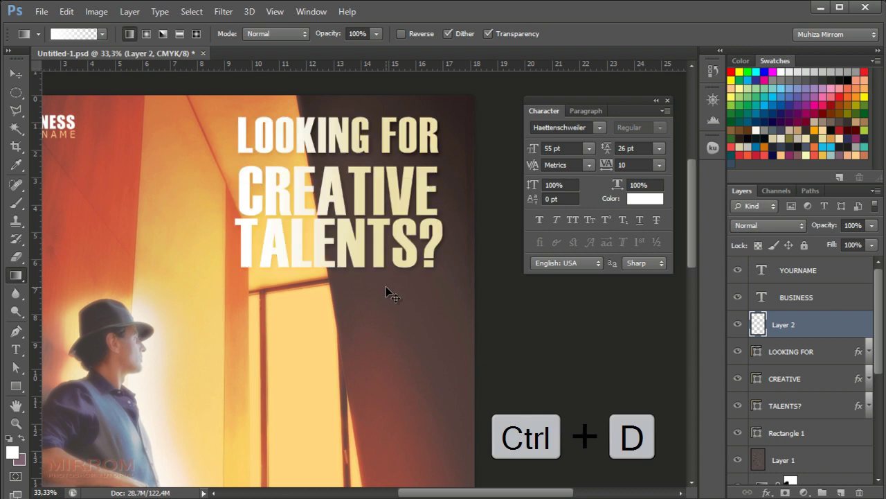
pyautogui.press('v')
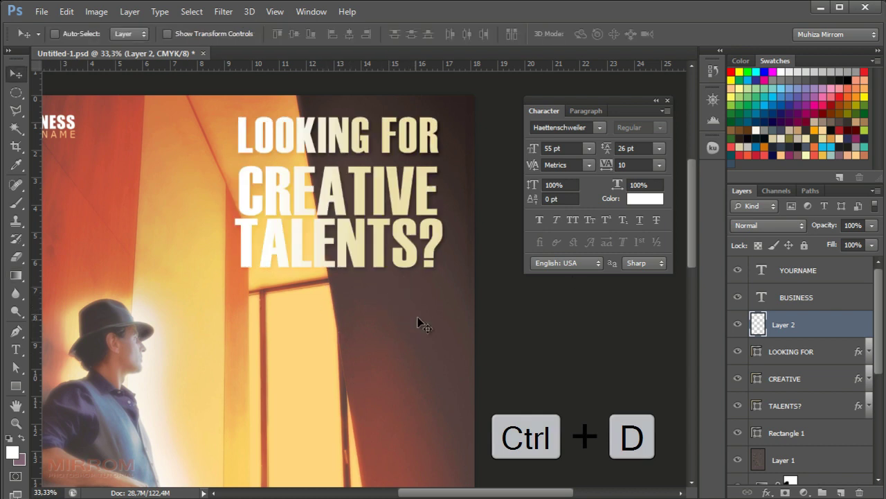
pyautogui.moveTo(831, 233); pyautogui.dragTo(826, 231)
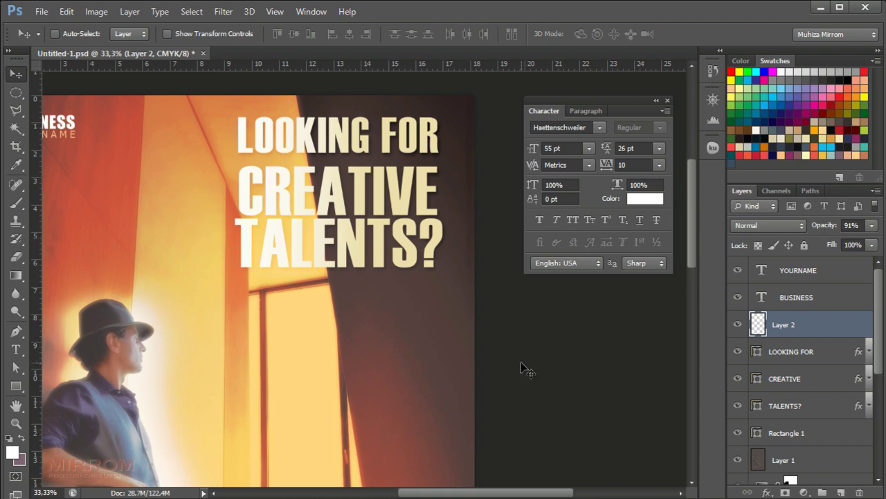
pyautogui.scroll(-3, 469, 269)
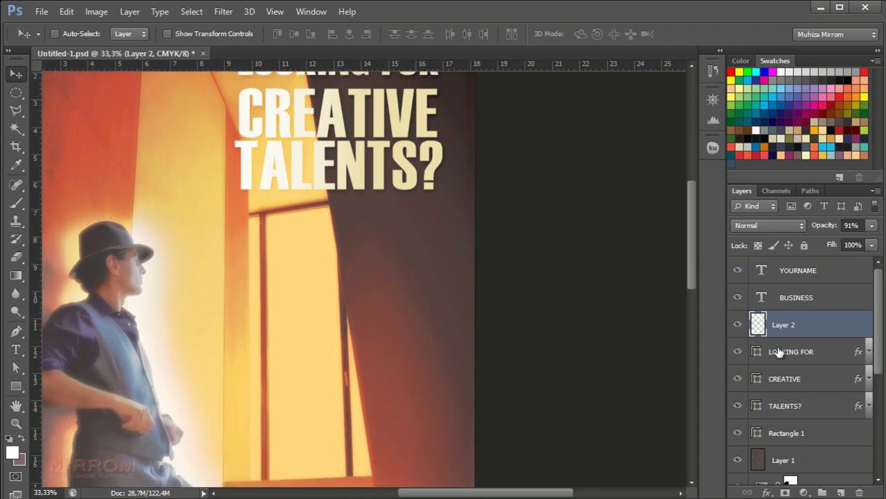
pyautogui.scroll(-3, 817, 374)
pyautogui.click(824, 374)
pyautogui.hotkey('ctrl', '0')
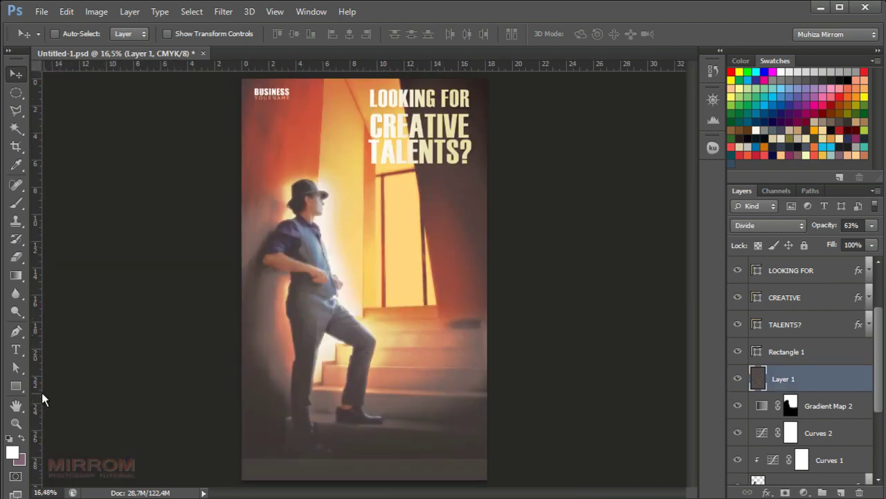
# Draw a square on the right side of the poster and move it up toward the headline.
pyautogui.click(21, 388)
pyautogui.moveTo(394, 211); pyautogui.dragTo(511, 299)
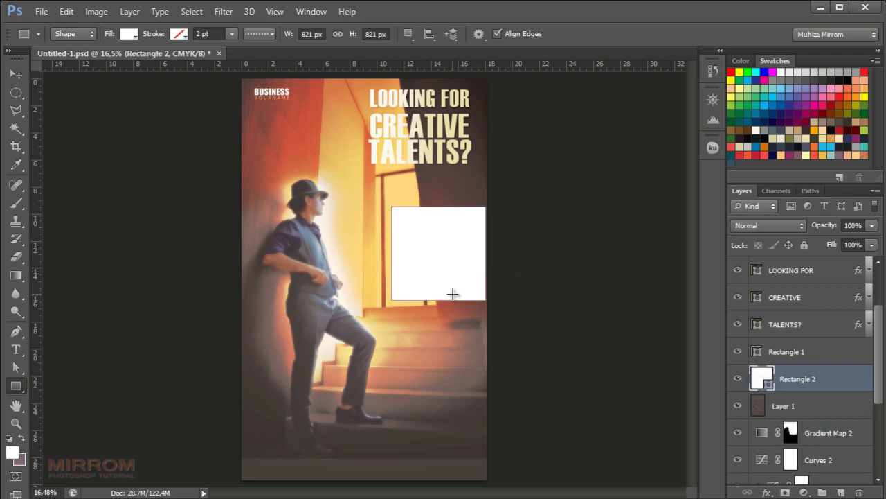
pyautogui.press('v')
pyautogui.hotkey('ctrl', ';')
pyautogui.moveTo(424, 262); pyautogui.dragTo(409, 241)
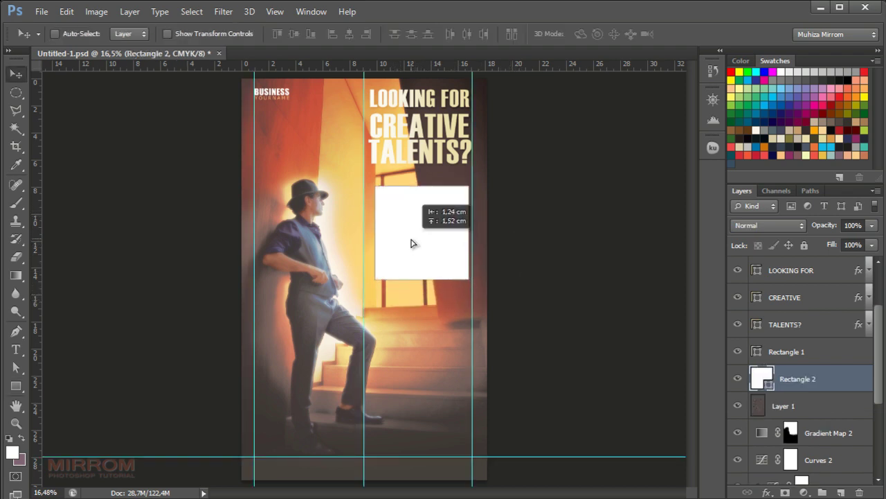
# Widen the square to about 117% and rotate it about -16.6 degrees.
pyautogui.hotkey('ctrl', 't')
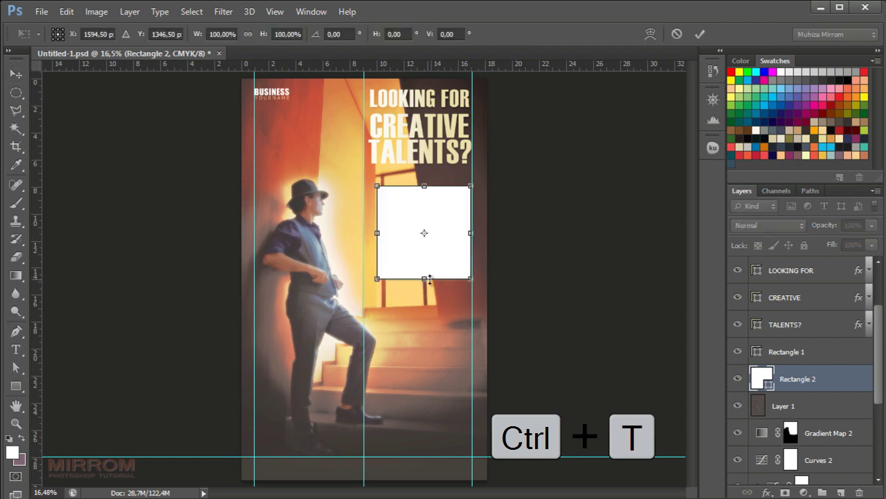
pyautogui.moveTo(473, 232); pyautogui.dragTo(487, 235)
pyautogui.moveTo(531, 256); pyautogui.dragTo(530, 222)
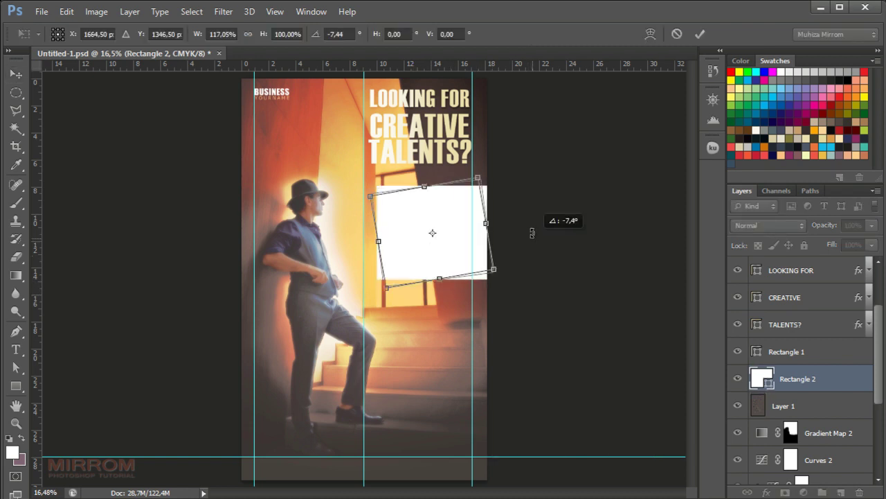
pyautogui.moveTo(465, 240)
pyautogui.mouseDown()
pyautogui.moveTo(482, 247)
pyautogui.moveTo(483, 240)
pyautogui.mouseUp()
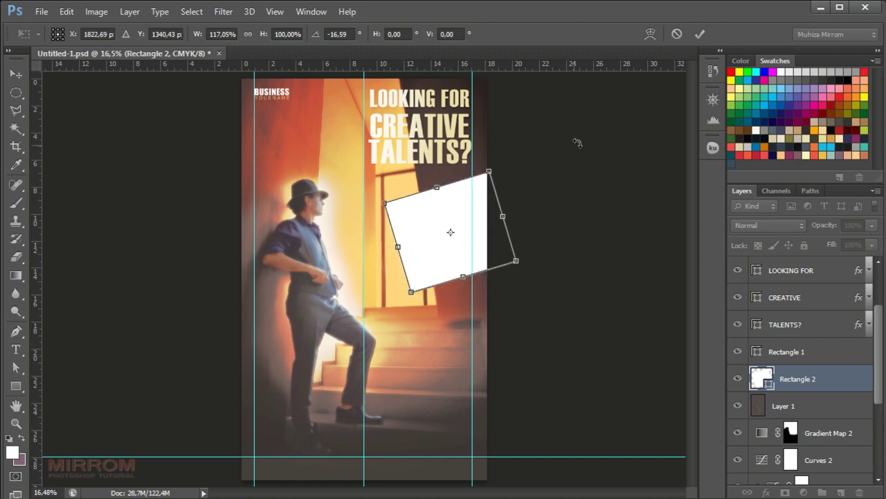
pyautogui.click(700, 33)
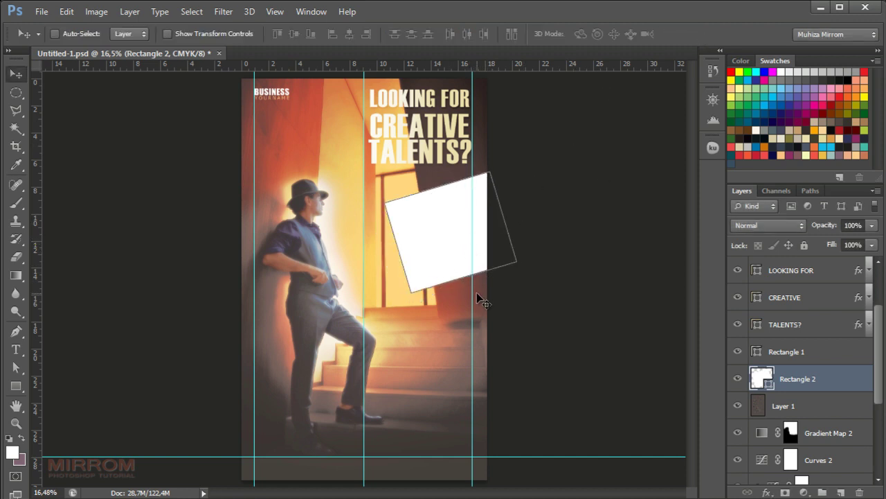
# Fill the rectangle with red #f05445 and lower its opacity to 79%.
pyautogui.doubleClick(770, 385)
pyautogui.click(814, 146)
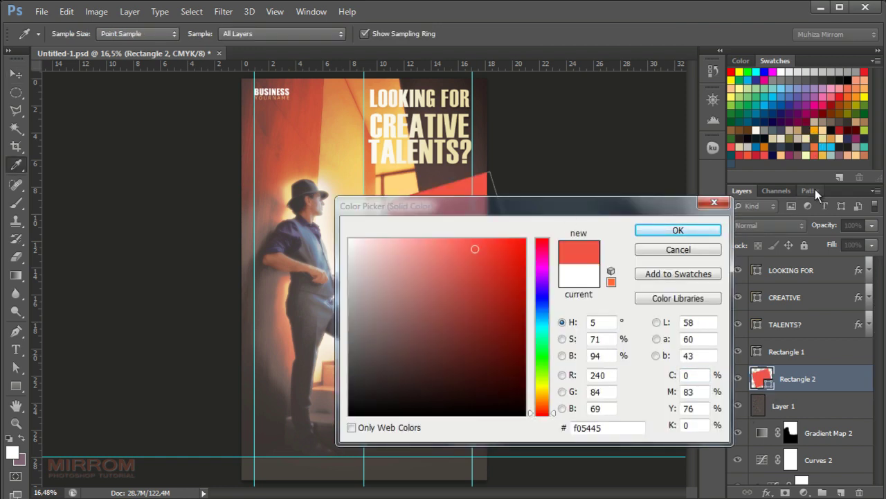
pyautogui.click(671, 236)
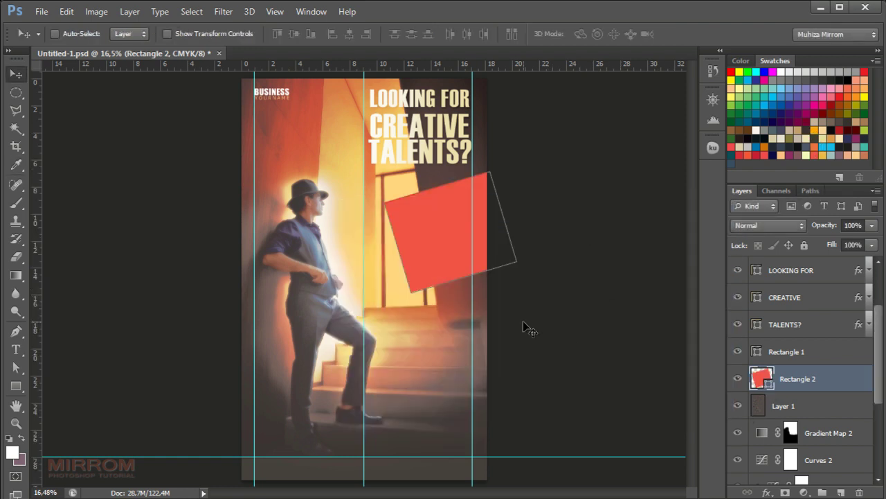
pyautogui.moveTo(832, 227); pyautogui.dragTo(826, 228)
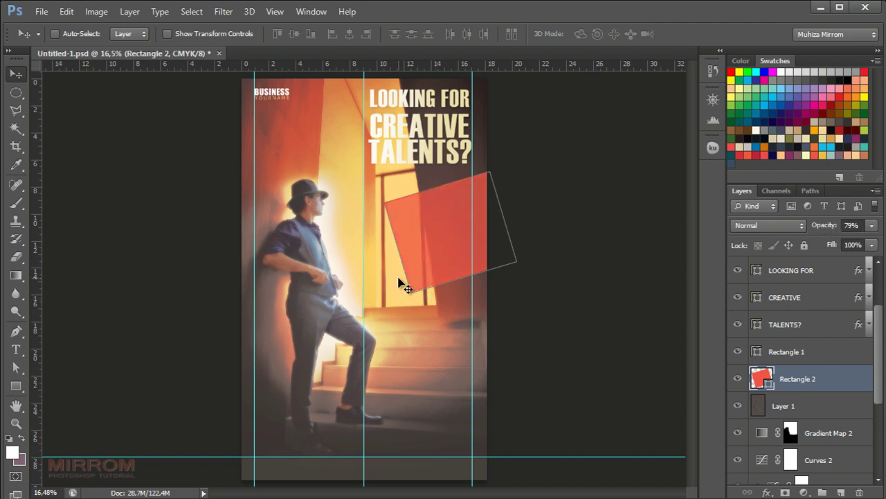
# Duplicate the red rectangle, move the copy lower, and recolour it yellow.
pyautogui.hotkey('ctrl', 'j')
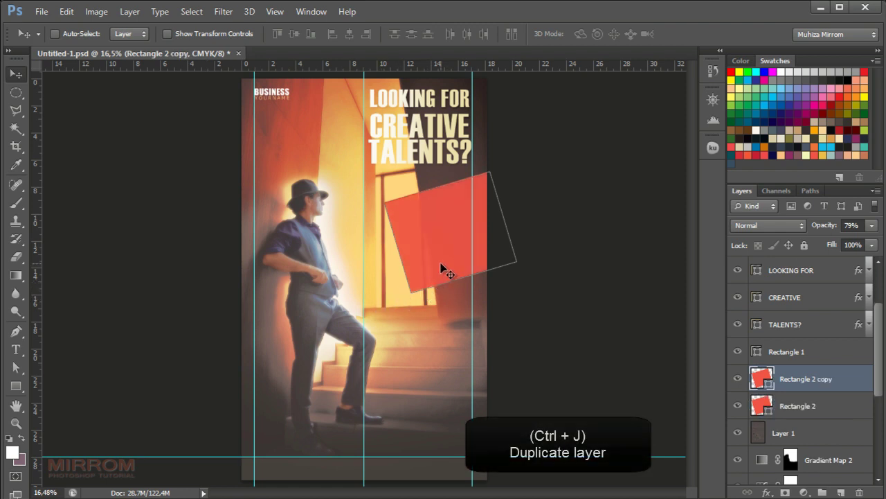
pyautogui.moveTo(441, 263)
pyautogui.mouseDown()
pyautogui.moveTo(436, 319)
pyautogui.moveTo(436, 311)
pyautogui.mouseUp()
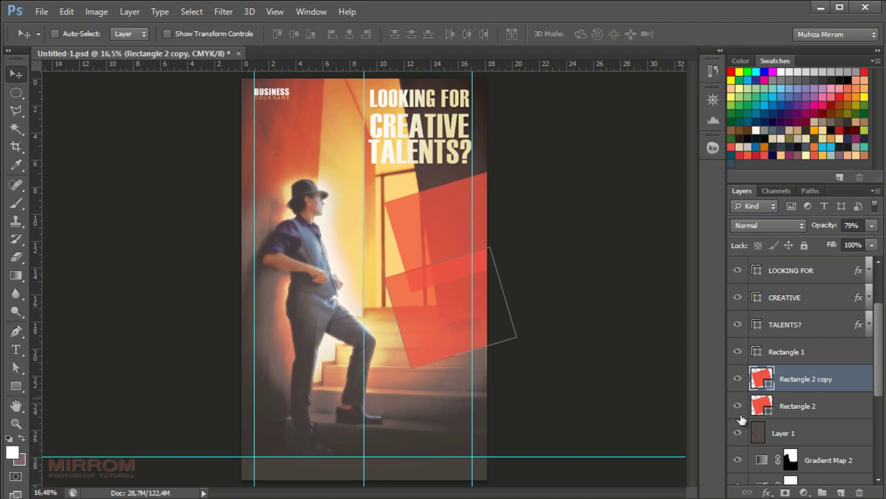
pyautogui.doubleClick(765, 382)
pyautogui.click(824, 154)
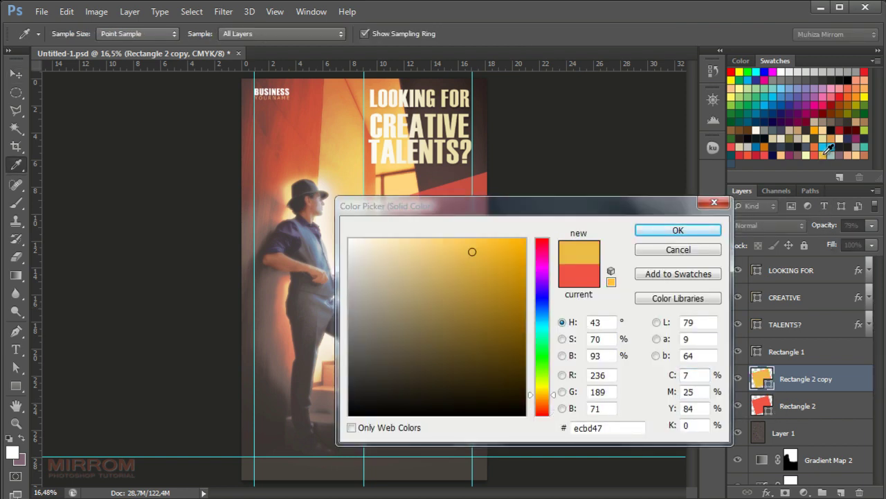
pyautogui.click(716, 230)
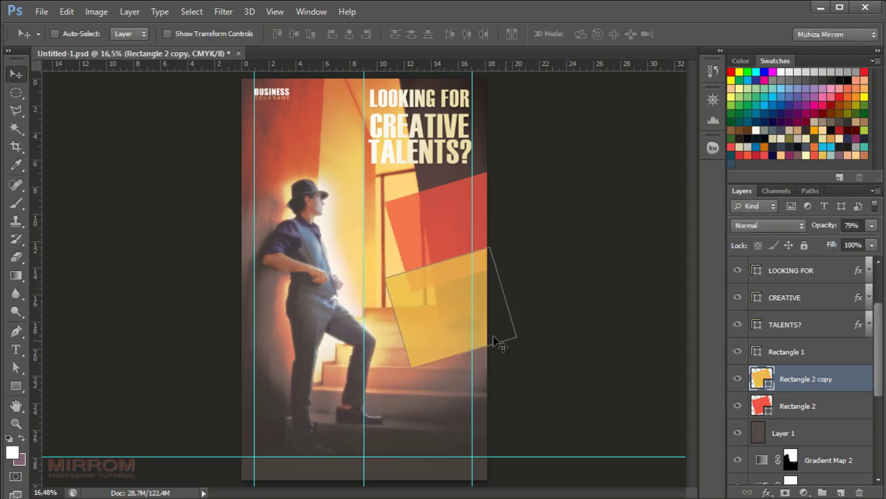
# Enlarge the red and yellow rectangles together to about 105% and skew their right edge.
pyautogui.keyDown('shift'); pyautogui.click(807, 405); pyautogui.keyUp('shift')
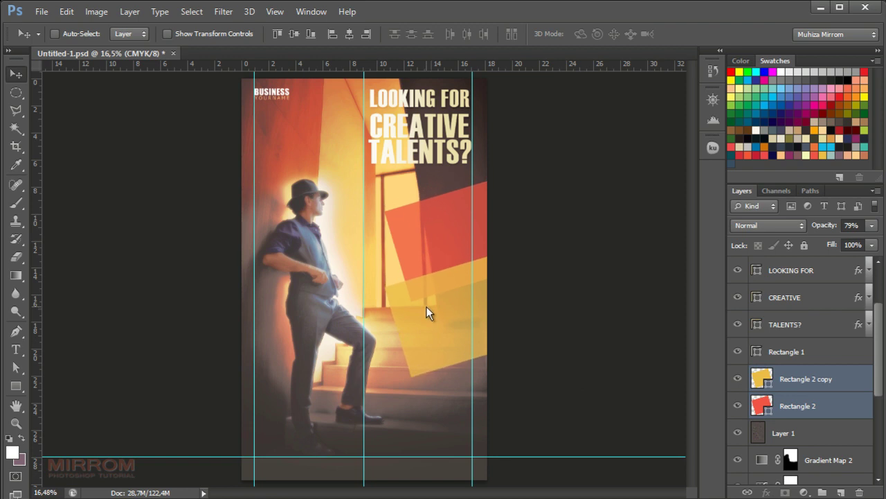
pyautogui.hotkey('ctrl', 't')
pyautogui.moveTo(385, 176); pyautogui.dragTo(377, 167)
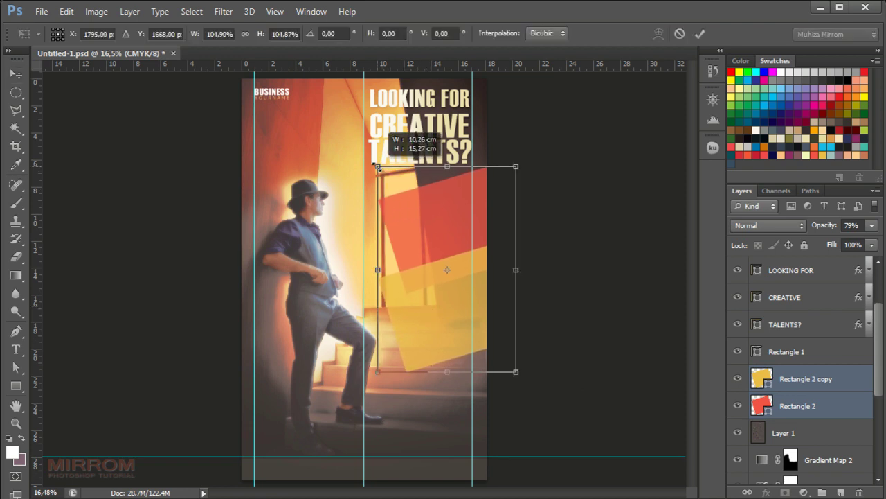
pyautogui.moveTo(516, 269); pyautogui.dragTo(524, 258)
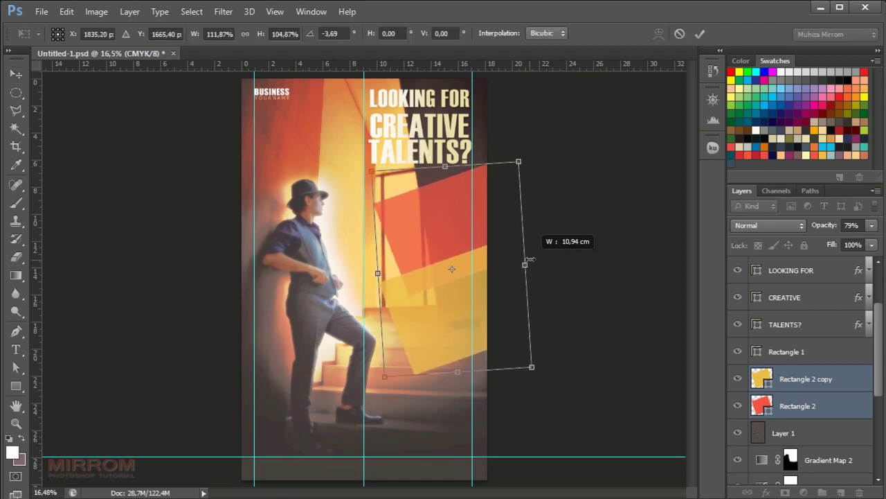
pyautogui.click(700, 33)
# Copy the yellow rectangle further down and recolour the copy dark charcoal.
pyautogui.click(775, 400)
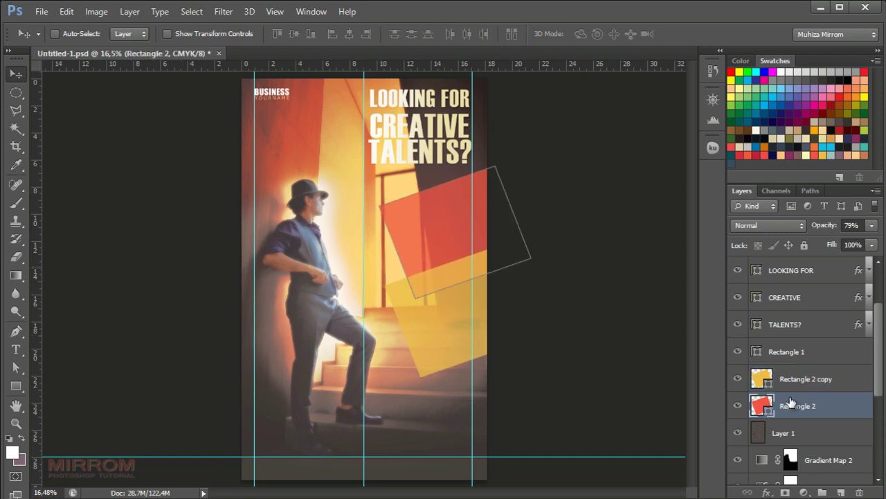
pyautogui.click(778, 377)
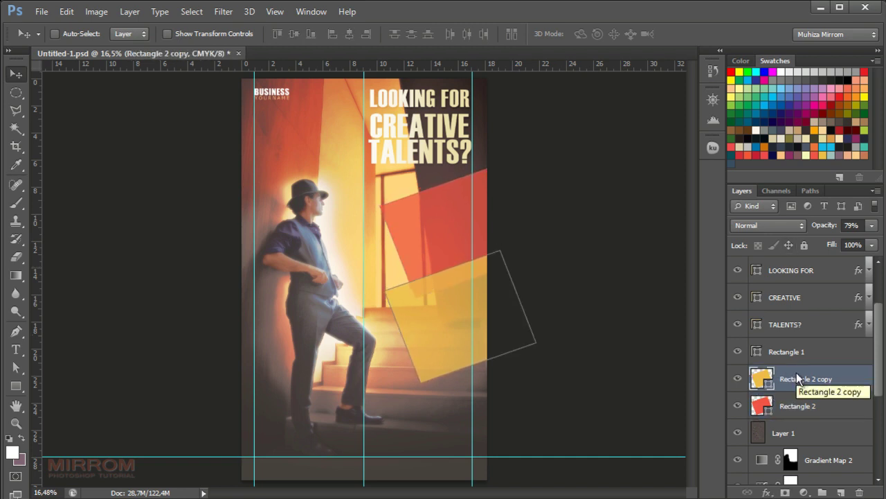
pyautogui.moveTo(454, 327)
pyautogui.mouseDown()
pyautogui.moveTo(453, 378)
pyautogui.moveTo(480, 406)
pyautogui.mouseUp()
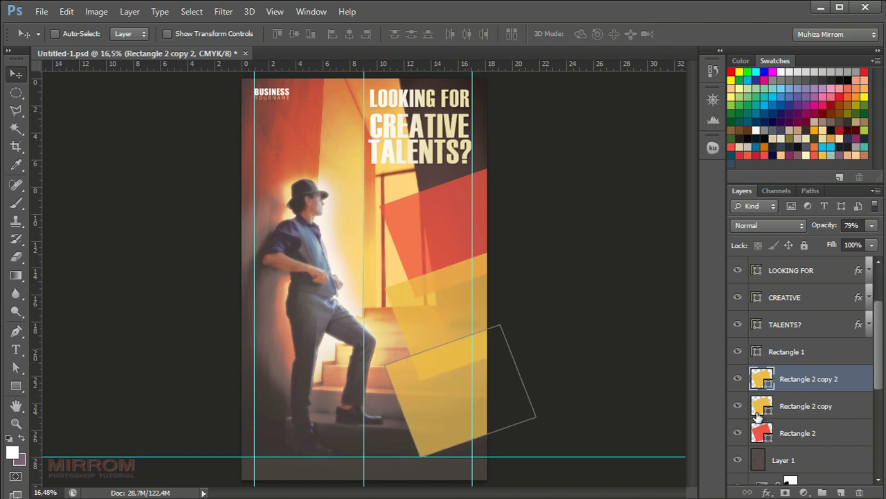
pyautogui.doubleClick(762, 379)
pyautogui.moveTo(485, 206); pyautogui.dragTo(619, 51)
pyautogui.click(257, 443)
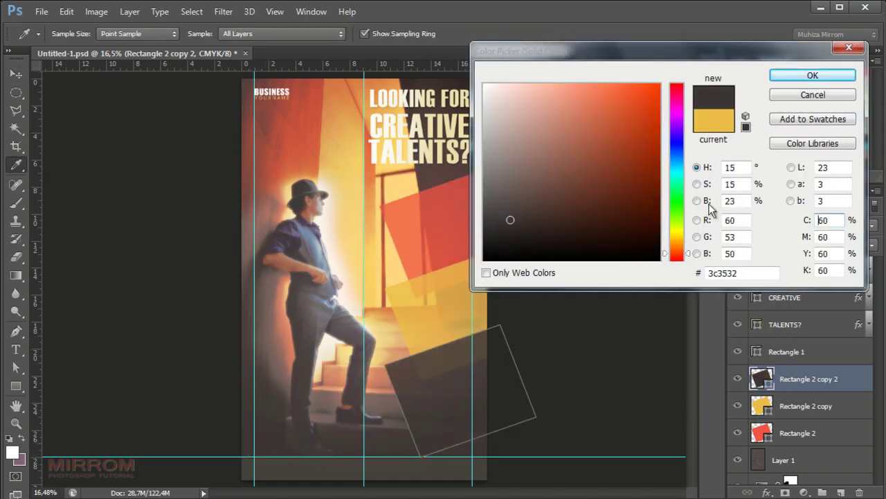
pyautogui.click(794, 81)
# Rotate the dark charcoal rectangle about -12.4 degrees.
pyautogui.hotkey('ctrl', 'h')
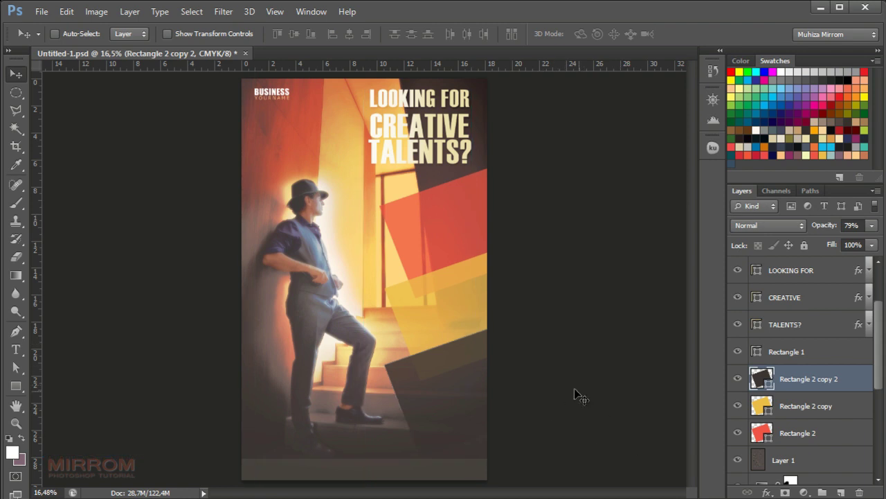
pyautogui.hotkey('ctrl', 't')
pyautogui.moveTo(564, 339); pyautogui.dragTo(566, 315)
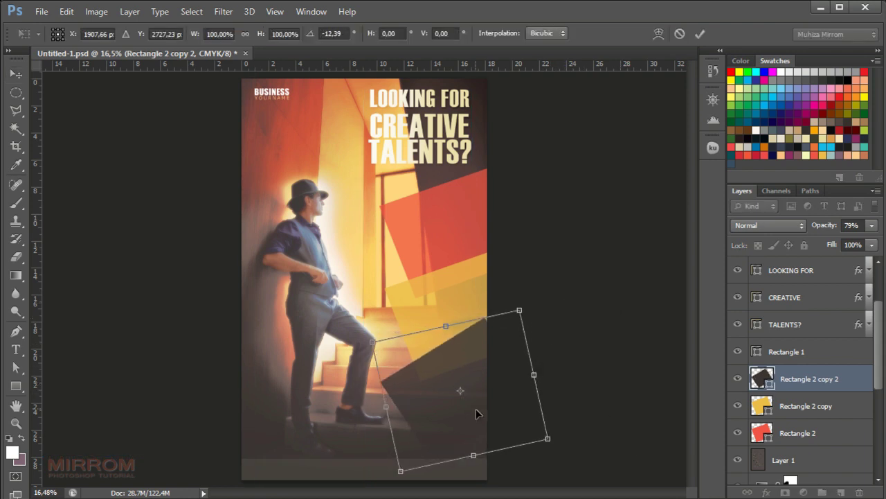
pyautogui.moveTo(476, 413); pyautogui.dragTo(481, 411)
pyautogui.press('Return')
# Rotate all three rectangles together about -3.9 degrees.
pyautogui.scroll(-2, 803, 322)
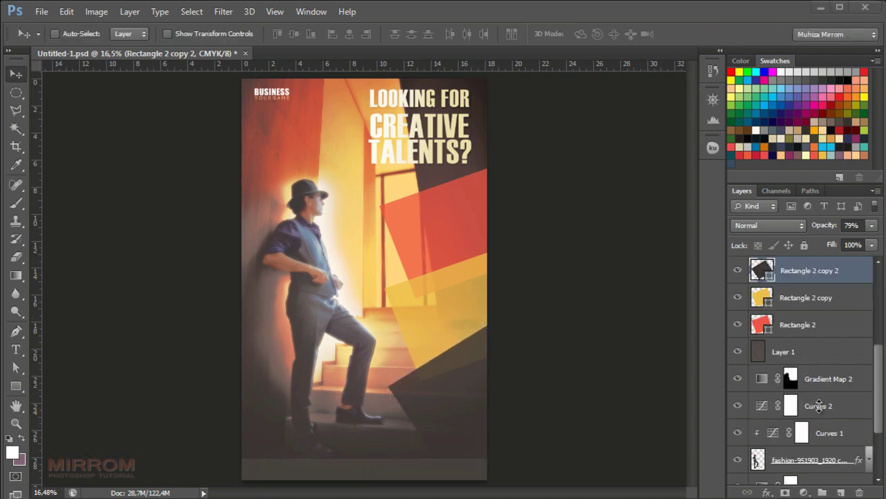
pyautogui.keyDown('shift'); pyautogui.click(805, 322); pyautogui.keyUp('shift')
pyautogui.hotkey('ctrl', 't')
pyautogui.moveTo(580, 188); pyautogui.dragTo(577, 173)
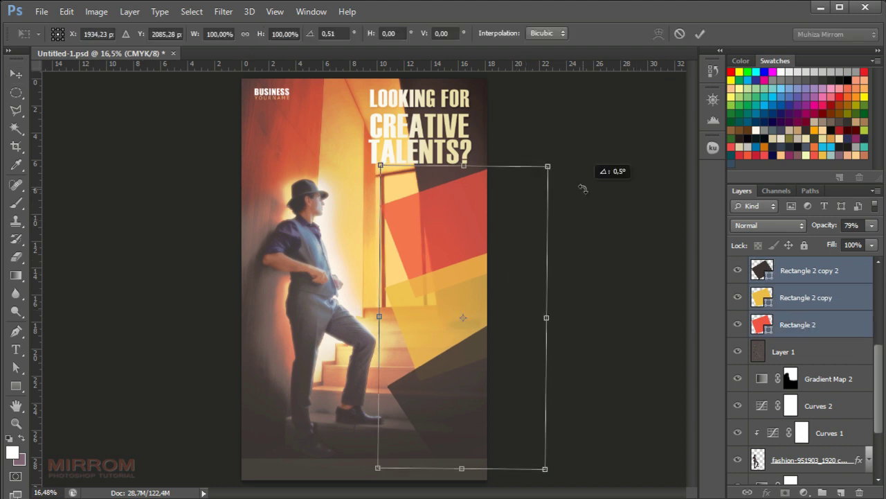
pyautogui.click(700, 34)
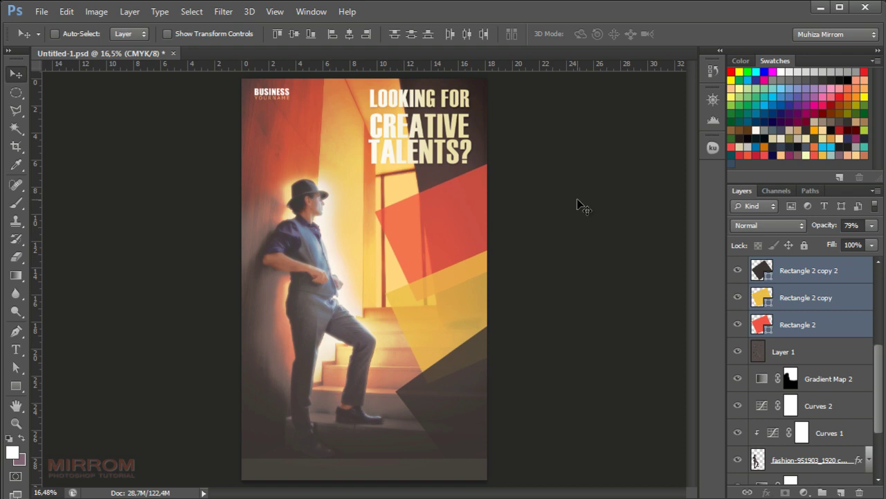
pyautogui.scroll(3, 815, 348)
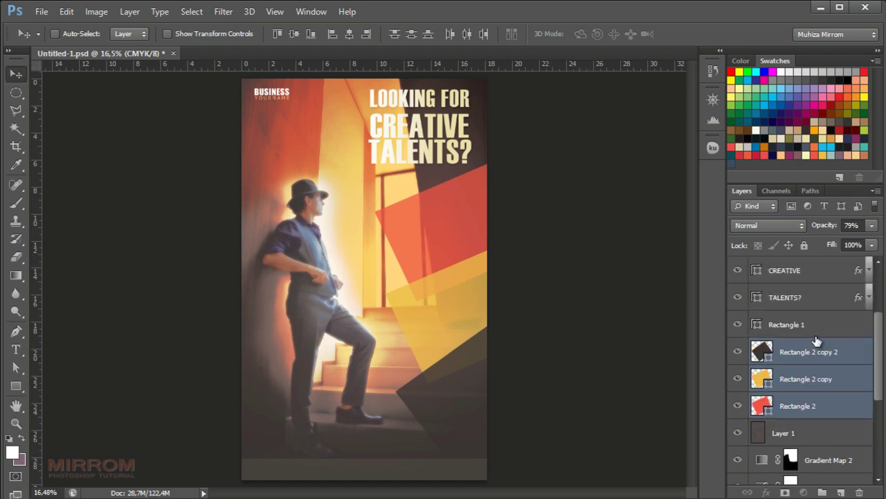
pyautogui.click(817, 326)
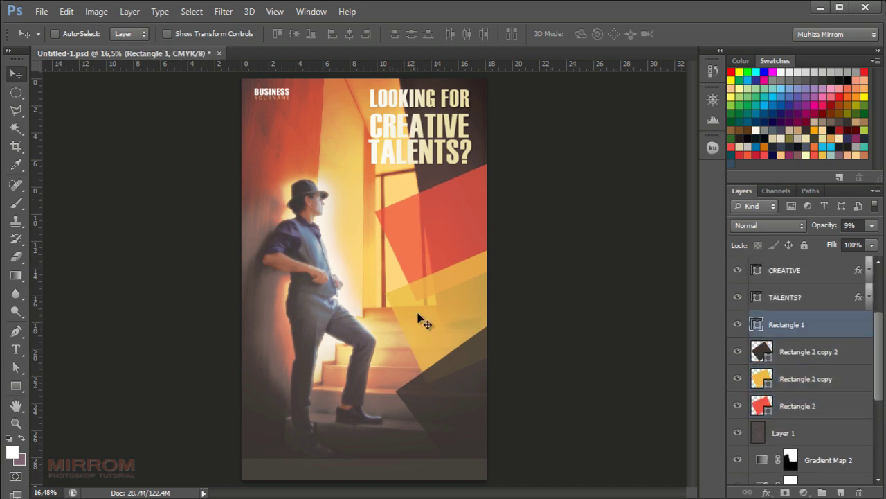
# Add an 18 pt WHY CHOOSE US? heading on the red rectangle.
pyautogui.press('t')
pyautogui.click(405, 219)
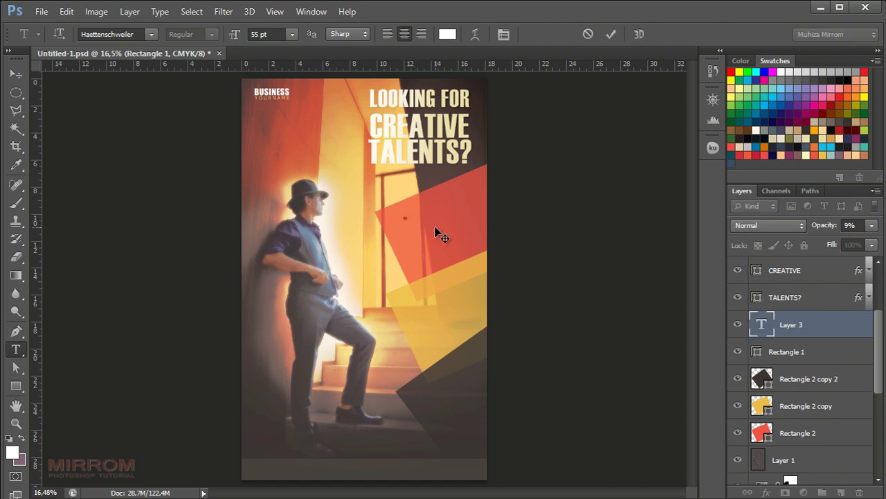
pyautogui.click(510, 36)
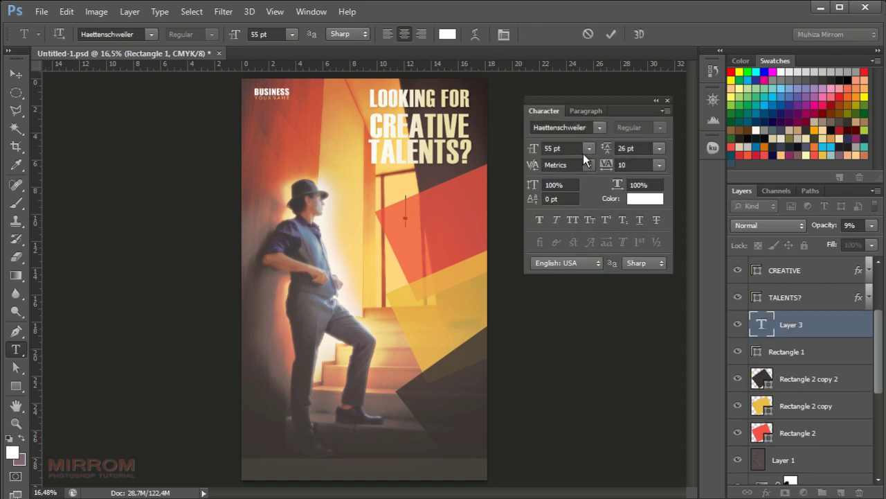
pyautogui.click(588, 150)
pyautogui.click(588, 293)
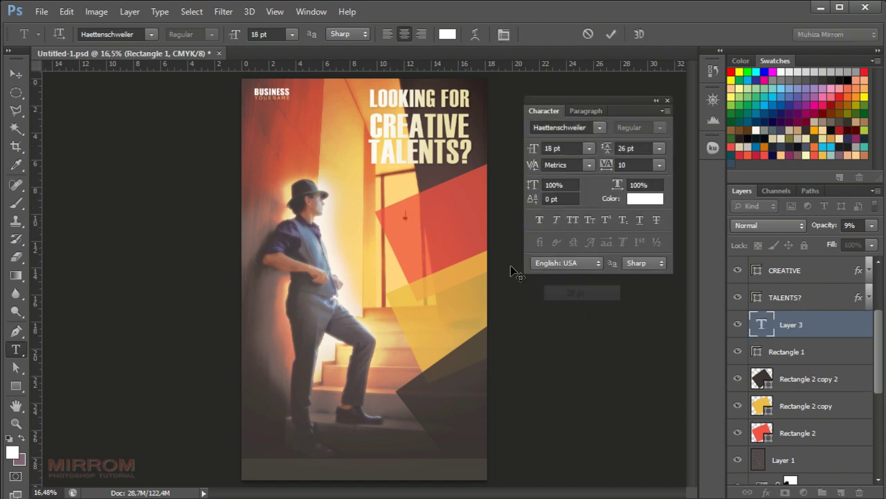
pyautogui.write('JOIN')
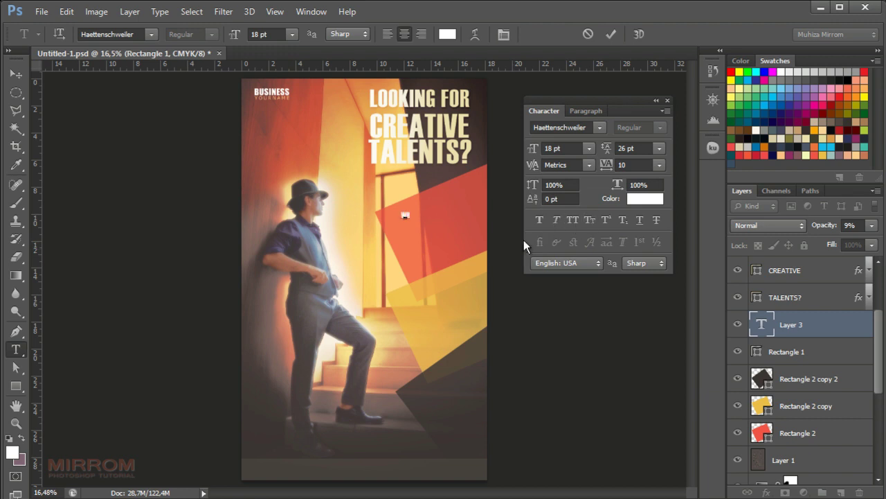
pyautogui.write(' CH')
pyautogui.write('OOSE')
pyautogui.write(' US?')
pyautogui.hotkey('ctrl', 'Return')
# Reduce the heading to 16 pt and move it up and right on the rectangle.
pyautogui.click(572, 148)
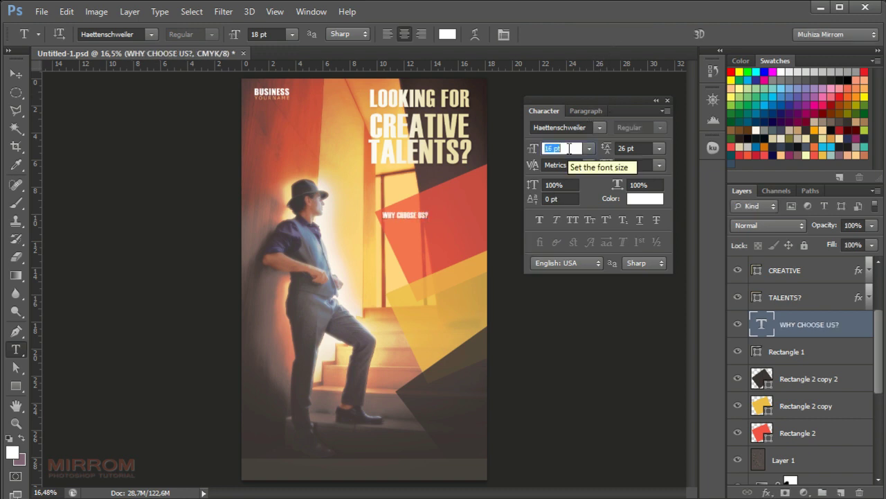
pyautogui.write('16')
pyautogui.press('Return')
pyautogui.press('v')
pyautogui.moveTo(424, 225); pyautogui.dragTo(471, 206)
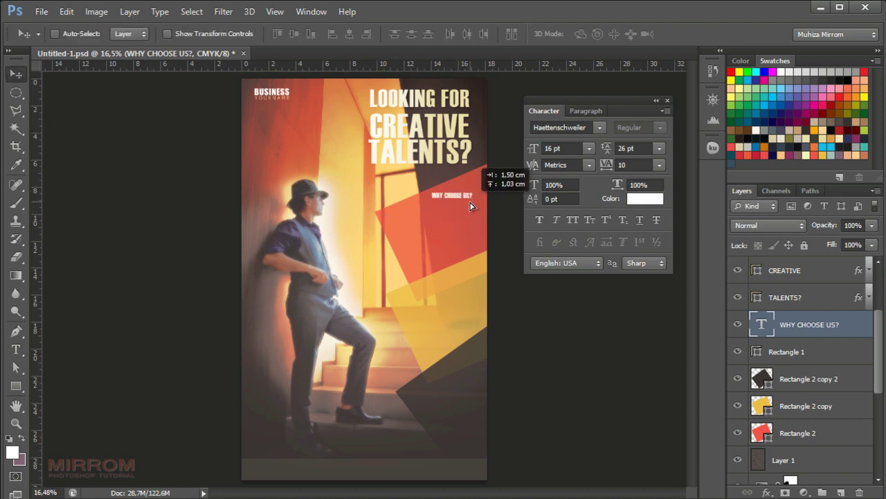
# Set the heading's letter tracking to 26.
pyautogui.click(661, 165)
pyautogui.click(651, 330)
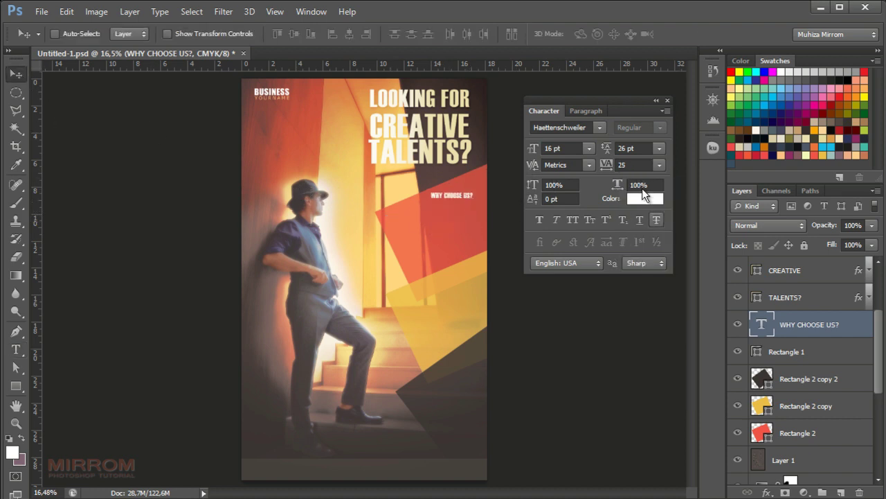
pyautogui.click(635, 166)
pyautogui.write('5')
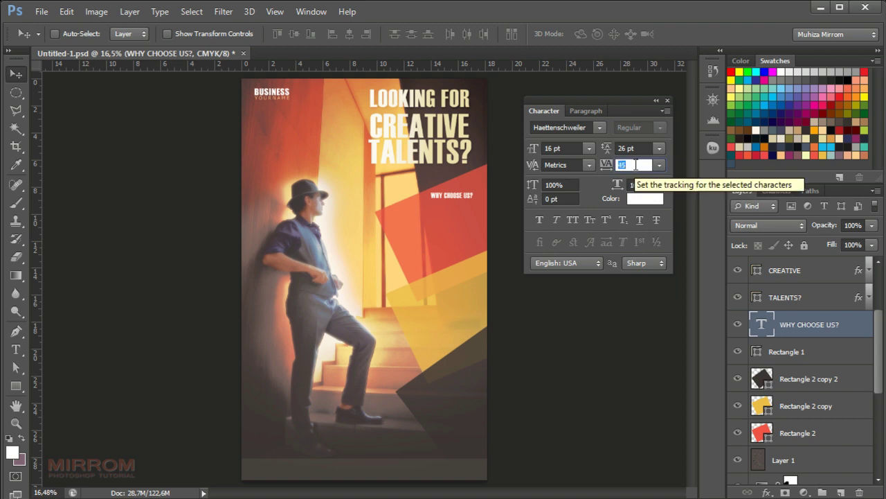
pyautogui.write('26')
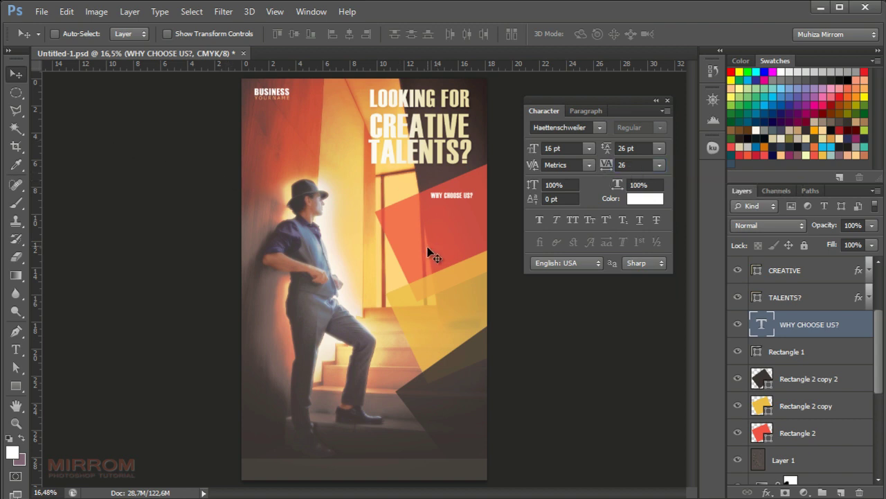
pyautogui.write('z')
pyautogui.click(476, 200)
# Zoom in on the WHY CHOOSE US? heading and select the Rectangle 1 layer.
pyautogui.click(479, 200)
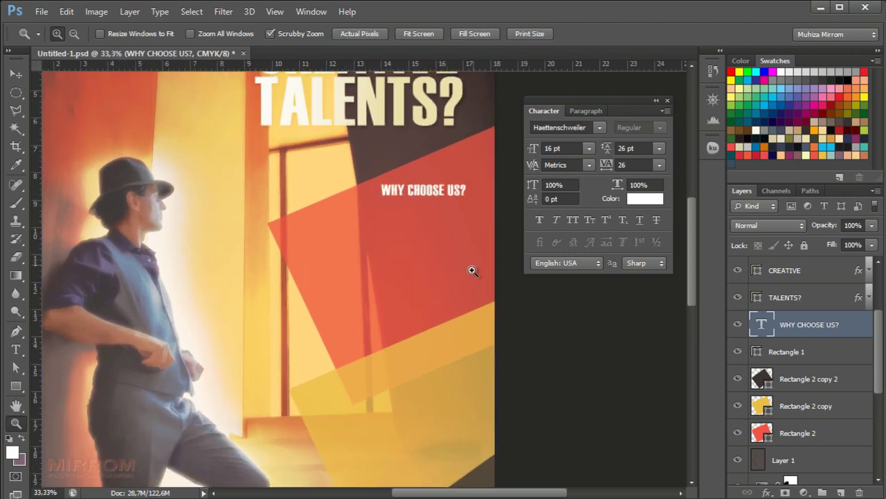
pyautogui.press('v')
pyautogui.moveTo(470, 490); pyautogui.dragTo(480, 490)
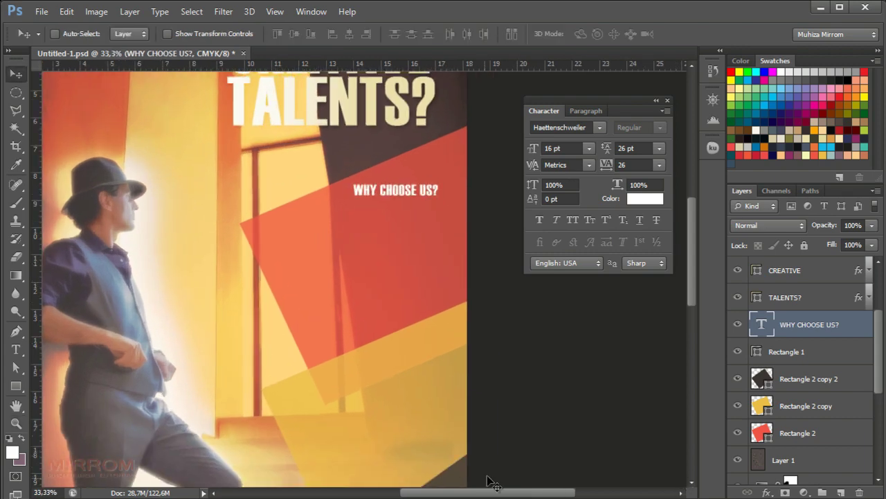
pyautogui.scroll(-2, 803, 299)
pyautogui.click(803, 299)
# Create a right-aligned 12 pt Tahoma paragraph box filled with Lorem ipsum text.
pyautogui.press('t')
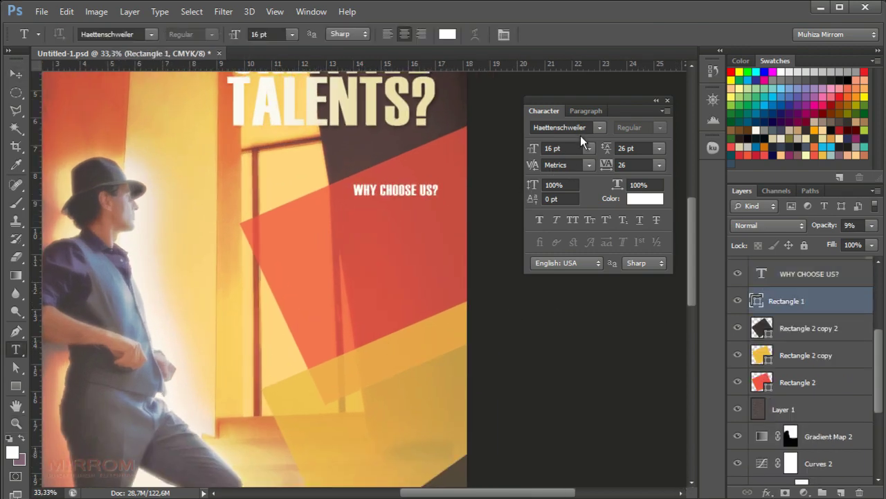
pyautogui.click(581, 129)
pyautogui.write('Tahoma')
pyautogui.press('Return')
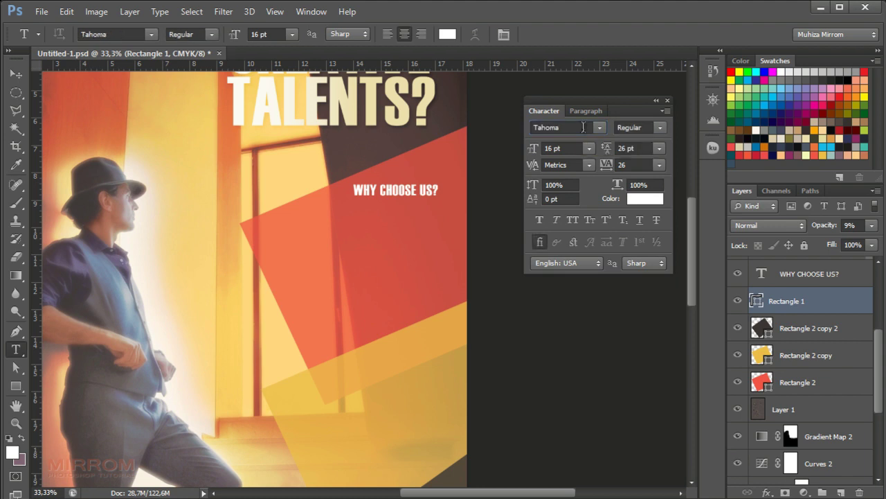
pyautogui.click(587, 149)
pyautogui.click(593, 263)
pyautogui.moveTo(288, 215); pyautogui.dragTo(435, 277)
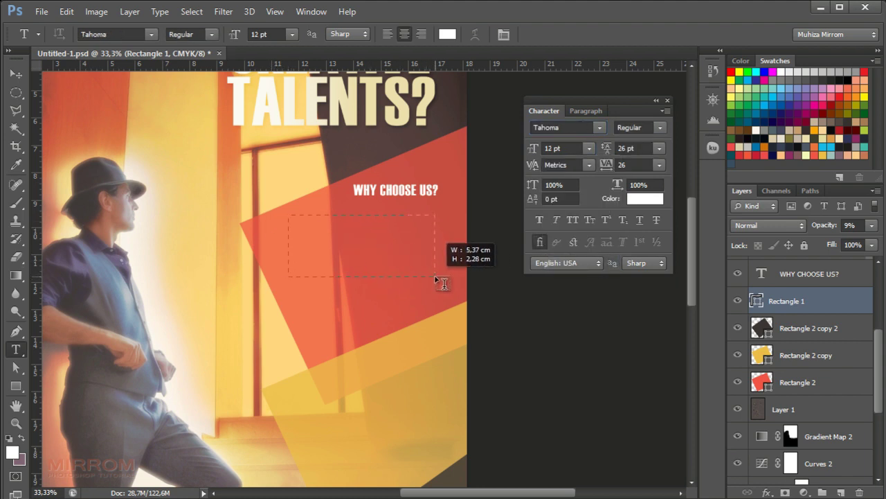
pyautogui.hotkey('ctrl', 'shift', 'r')
pyautogui.hotkey('ctrl', 'v')
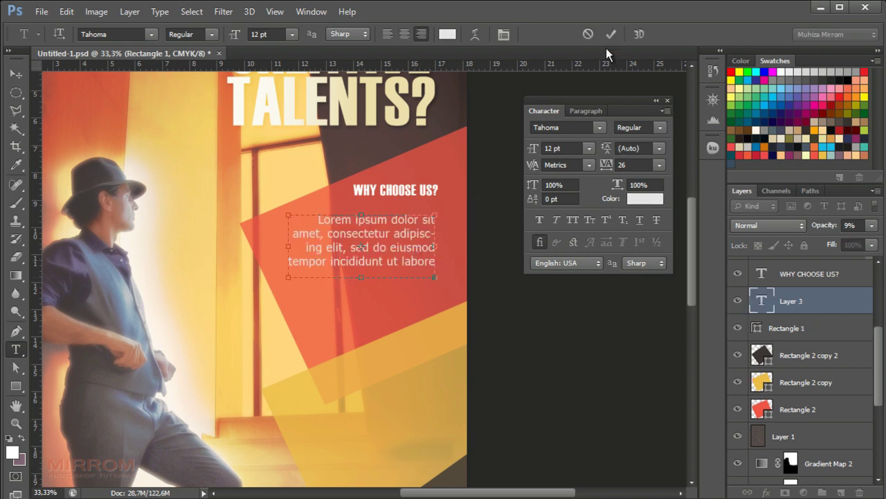
pyautogui.click(608, 37)
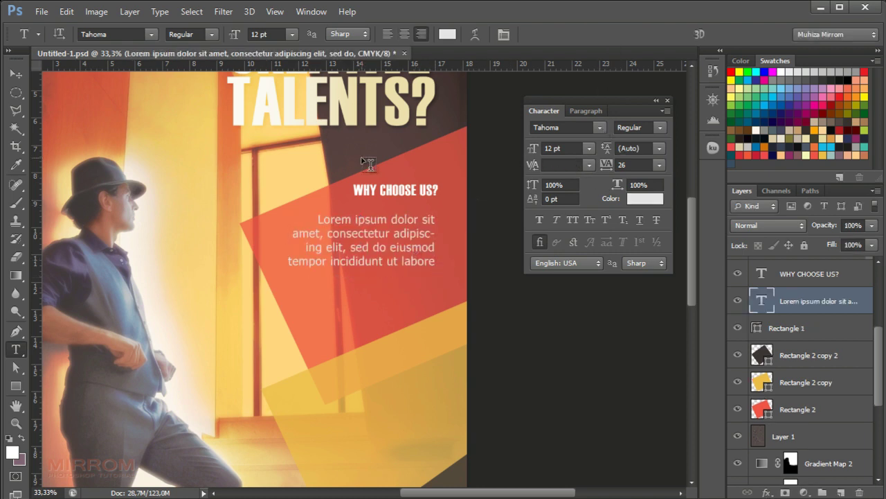
# Move the paragraph up under the heading and select both text layers.
pyautogui.press('v')
pyautogui.moveTo(423, 258); pyautogui.dragTo(425, 246)
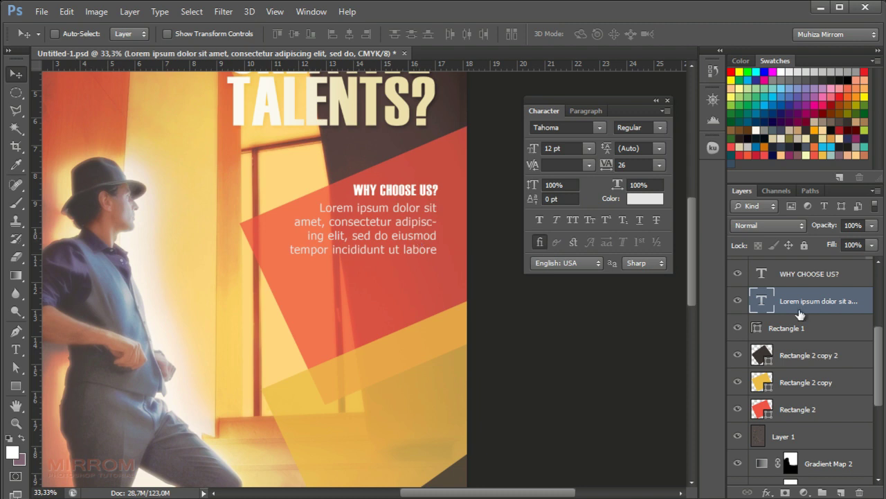
pyautogui.click(586, 111)
pyautogui.click(544, 110)
pyautogui.keyDown('shift'); pyautogui.click(789, 275); pyautogui.keyUp('shift')
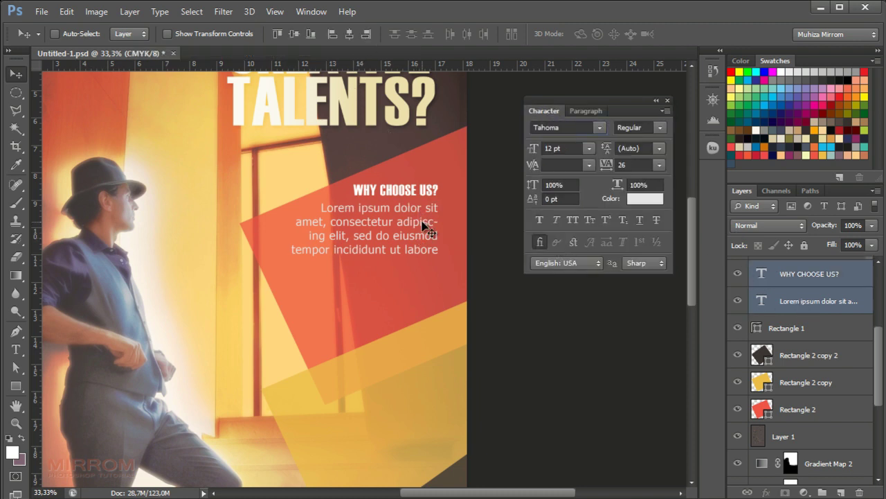
# Rotate the heading and paragraph about -24° and settle them on the red rectangle.
pyautogui.moveTo(424, 223); pyautogui.dragTo(419, 244)
pyautogui.hotkey('ctrl', 't')
pyautogui.moveTo(483, 243); pyautogui.dragTo(483, 185)
pyautogui.click(700, 33)
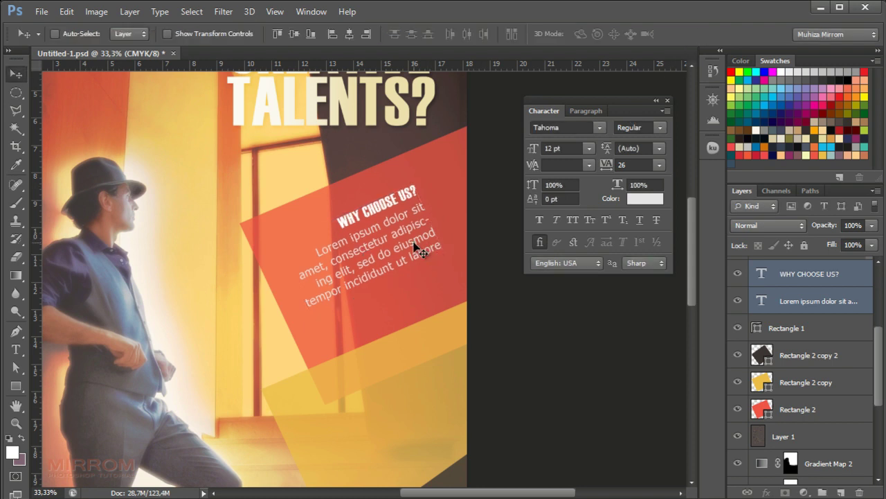
pyautogui.moveTo(416, 225); pyautogui.dragTo(423, 230)
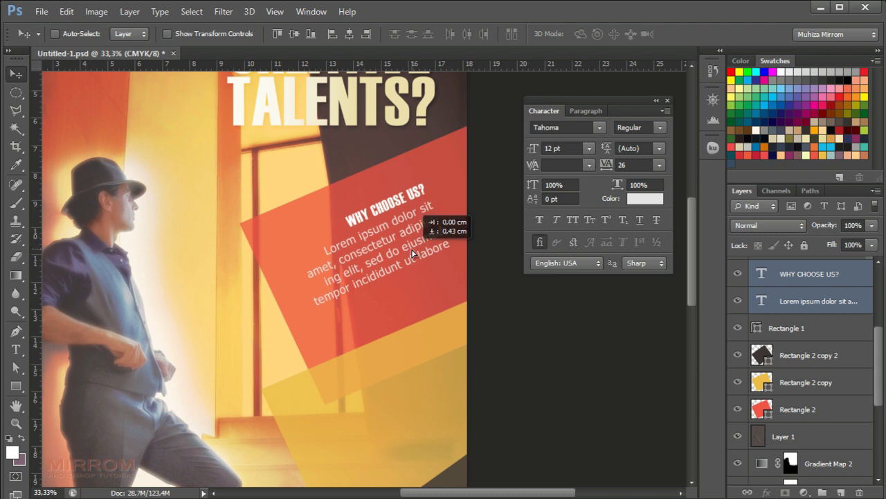
pyautogui.moveTo(422, 231); pyautogui.dragTo(423, 234)
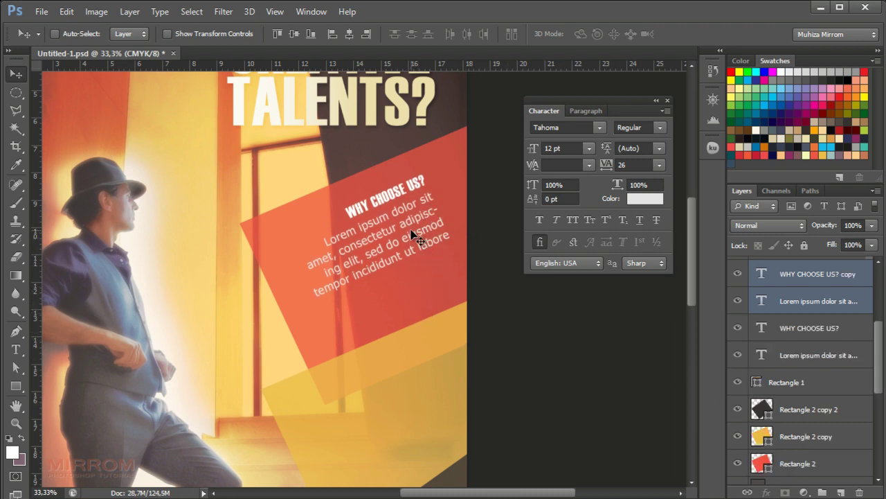
# Duplicate the text block and place the copy on the yellow rectangle.
pyautogui.moveTo(416, 298); pyautogui.dragTo(455, 395)
pyautogui.scroll(-2, 496, 388)
pyautogui.moveTo(436, 334); pyautogui.dragTo(452, 351)
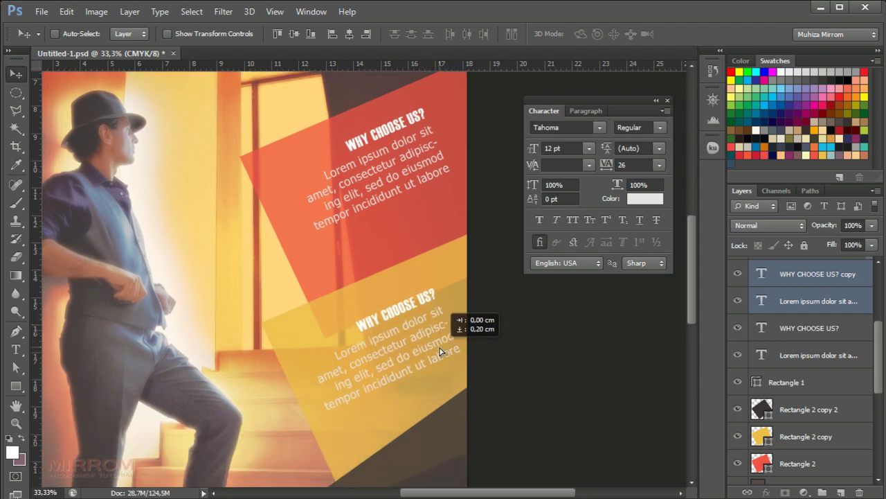
# Change the copied heading's text to OUR SERVICES.
pyautogui.doubleClick(761, 275)
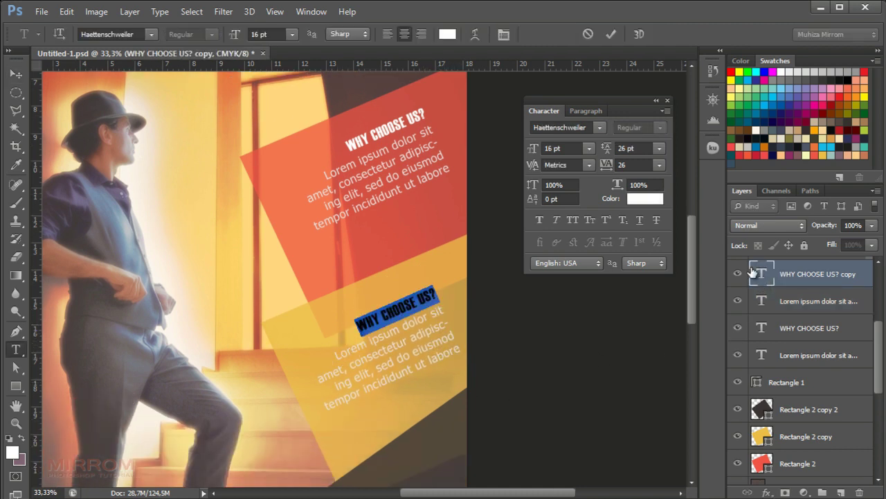
pyautogui.write('OUR SERVICE')
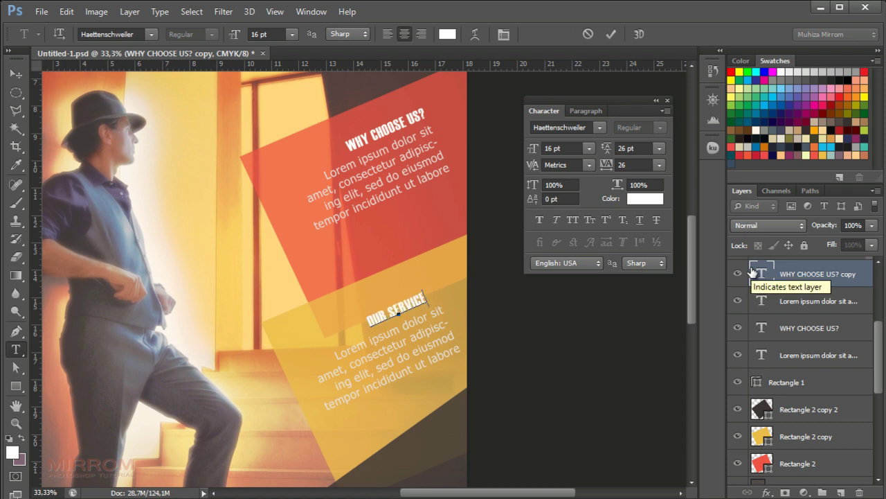
pyautogui.write('S')
pyautogui.click(610, 37)
# Right-align the OUR SERVICES heading with its paragraph and nudge the heading up slightly.
pyautogui.press('v')
pyautogui.keyDown('shift'); pyautogui.click(767, 297); pyautogui.keyUp('shift')
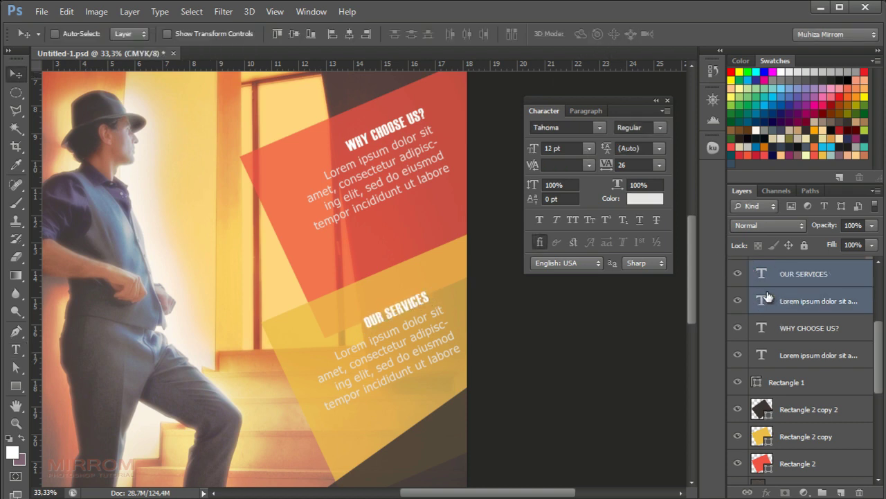
pyautogui.click(368, 37)
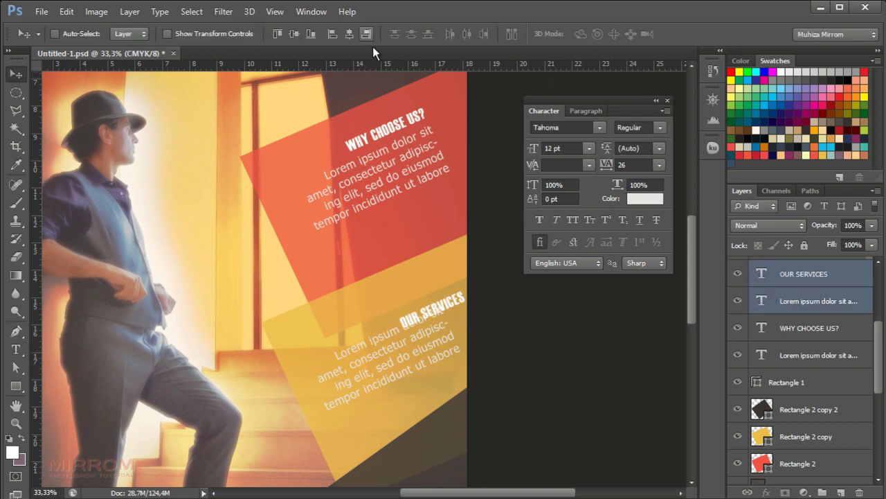
pyautogui.click(796, 272)
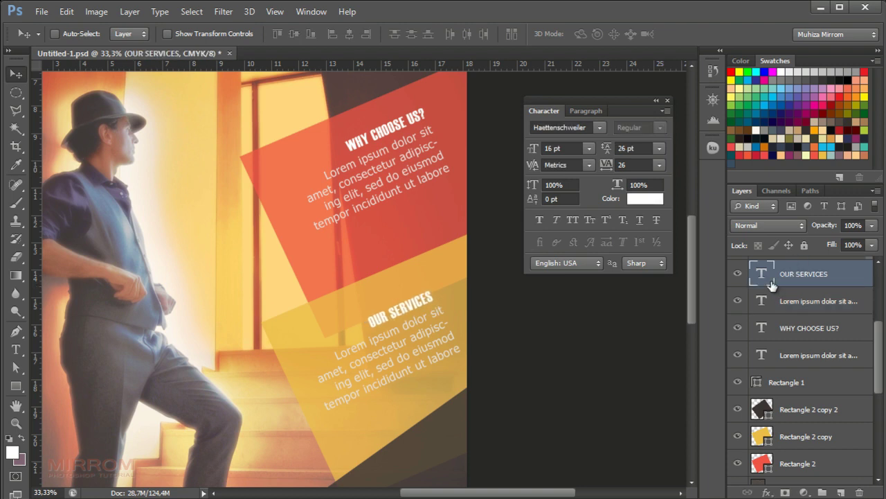
pyautogui.press('Up')
pyautogui.press('Up')
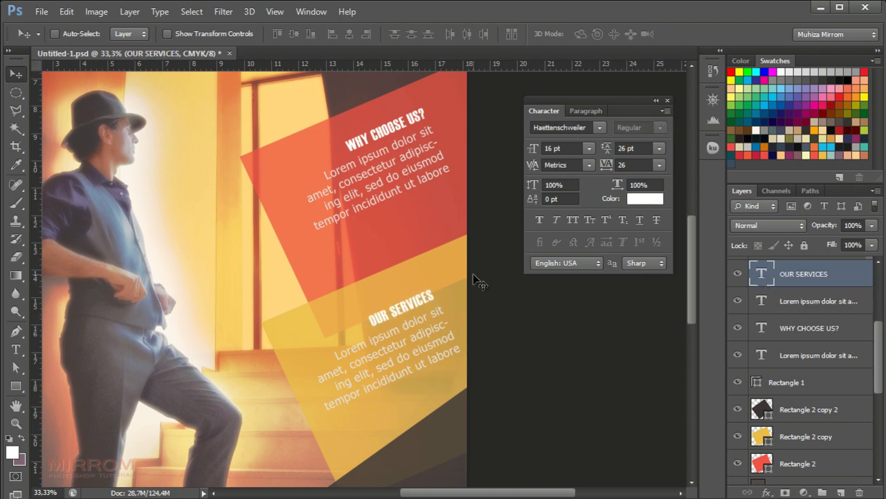
pyautogui.scroll(-1, 475, 277)
pyautogui.scroll(3, 804, 440)
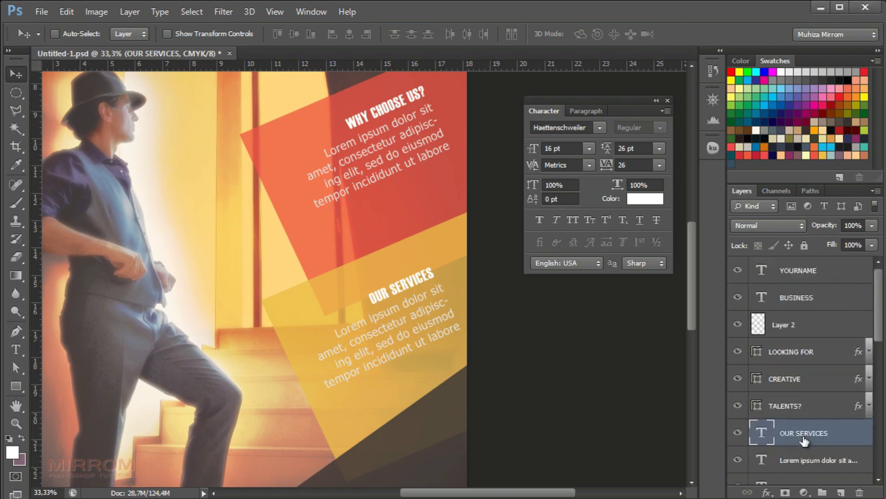
# Copy the dollar, clock and lightbulb icons from another document into the poster.
pyautogui.scroll(-3, 805, 440)
pyautogui.click(789, 406)
pyautogui.scroll(-3, 340, 297)
pyautogui.scroll(-5, 247, 237)
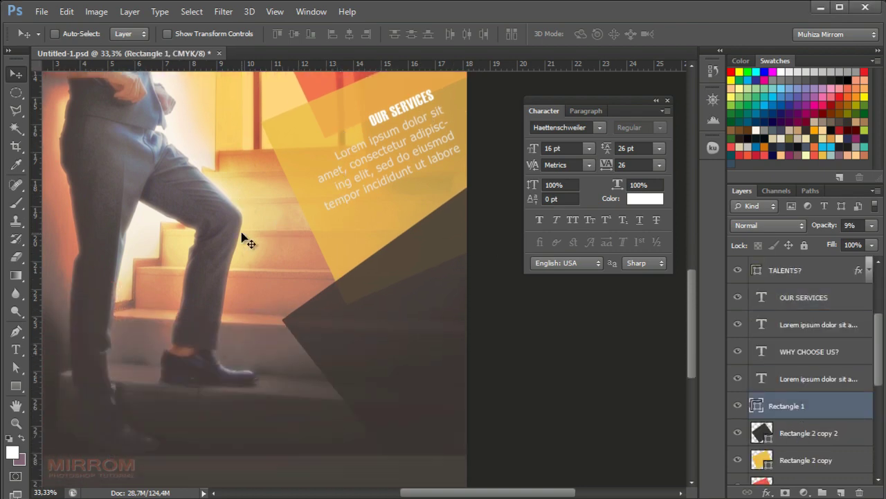
pyautogui.click(41, 12)
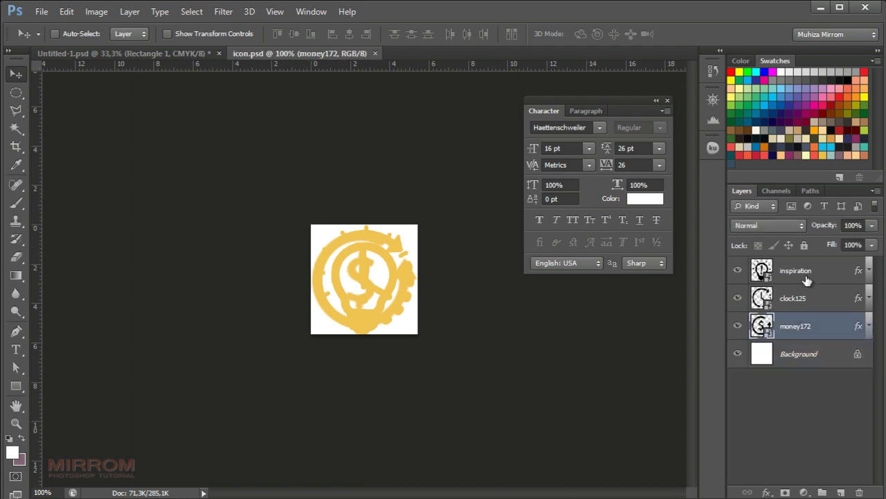
pyautogui.keyDown('shift'); pyautogui.click(807, 280); pyautogui.keyUp('shift')
pyautogui.moveTo(445, 283)
pyautogui.mouseDown()
pyautogui.moveTo(439, 333)
pyautogui.moveTo(437, 277)
pyautogui.mouseUp()
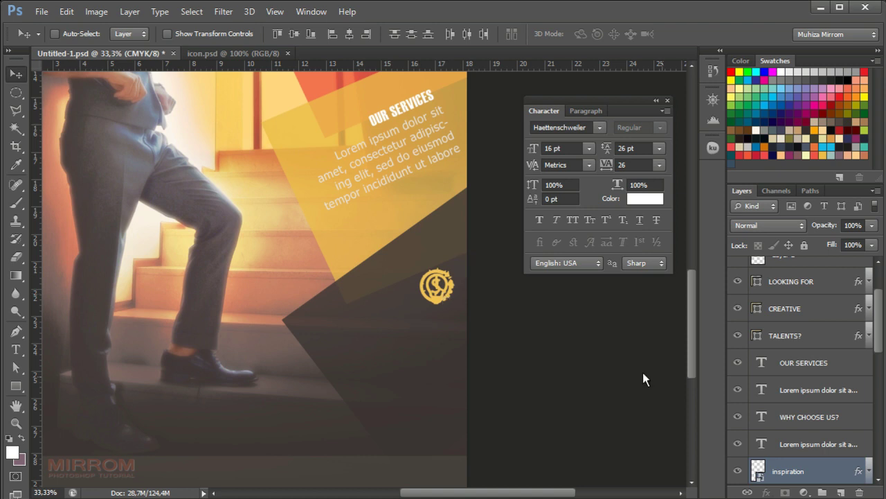
# Nudge the clock and lightbulb icons down into an evenly spaced column below the dollar.
pyautogui.scroll(-3, 800, 450)
pyautogui.keyDown('shift'); pyautogui.click(800, 446); pyautogui.keyUp('shift')
pyautogui.scroll(-2, 800, 444)
pyautogui.click(800, 363)
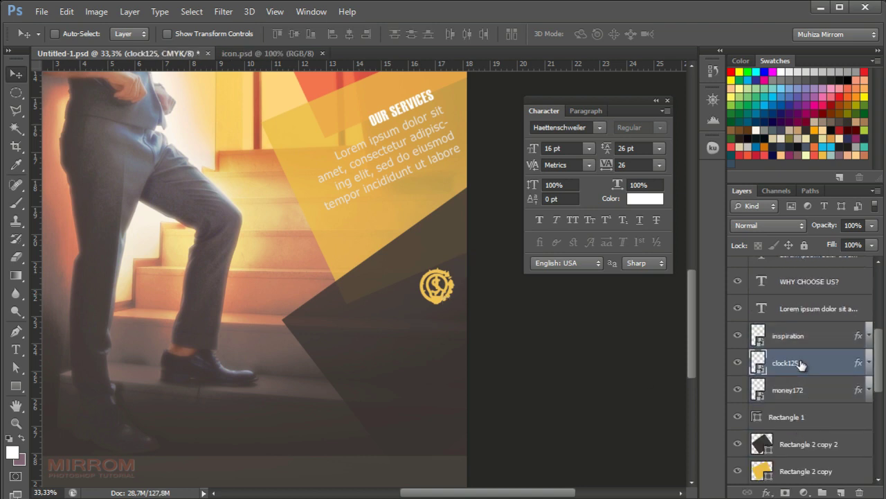
pyautogui.keyDown('shift'); pyautogui.click(792, 339); pyautogui.keyUp('shift')
pyautogui.hotkey('shift', 'Down')
pyautogui.hotkey('shift', 'Down')
pyautogui.hotkey('shift', 'Down')
pyautogui.hotkey('shift', 'Down')
pyautogui.hotkey('shift', 'Down')
pyautogui.hotkey('shift', 'Down')
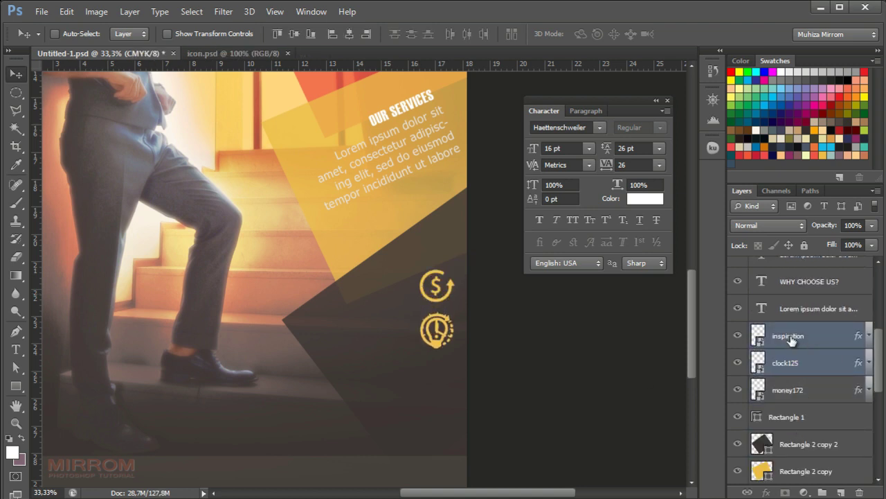
pyautogui.press('Down')
pyautogui.press('Down')
pyautogui.press('Down')
pyautogui.press('Down')
pyautogui.click(777, 336)
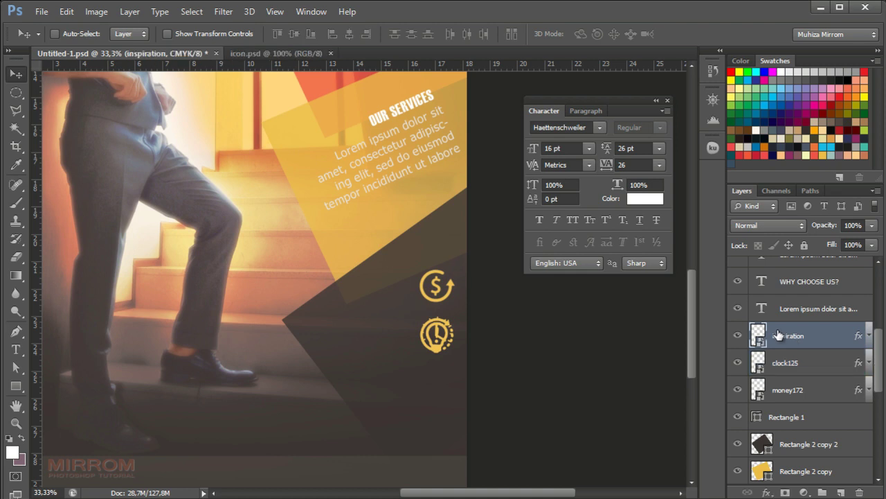
pyautogui.hotkey('shift', 'Down')
pyautogui.hotkey('shift', 'Down')
pyautogui.hotkey('shift', 'Down')
pyautogui.hotkey('shift', 'Down')
pyautogui.hotkey('shift', 'Down')
pyautogui.hotkey('shift', 'Down')
pyautogui.hotkey('shift', 'Down')
pyautogui.hotkey('shift', 'Down')
pyautogui.hotkey('shift', 'Down')
pyautogui.hotkey('shift', 'Down')
pyautogui.hotkey('shift', 'Down')
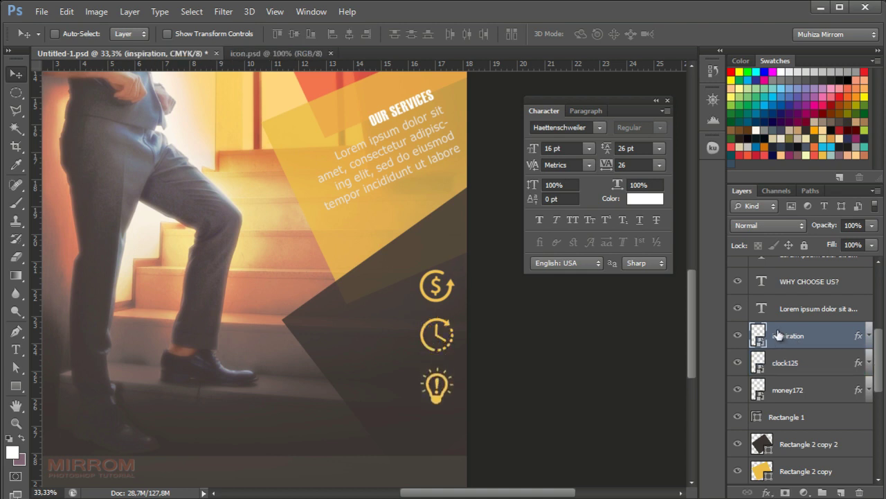
pyautogui.click(780, 396)
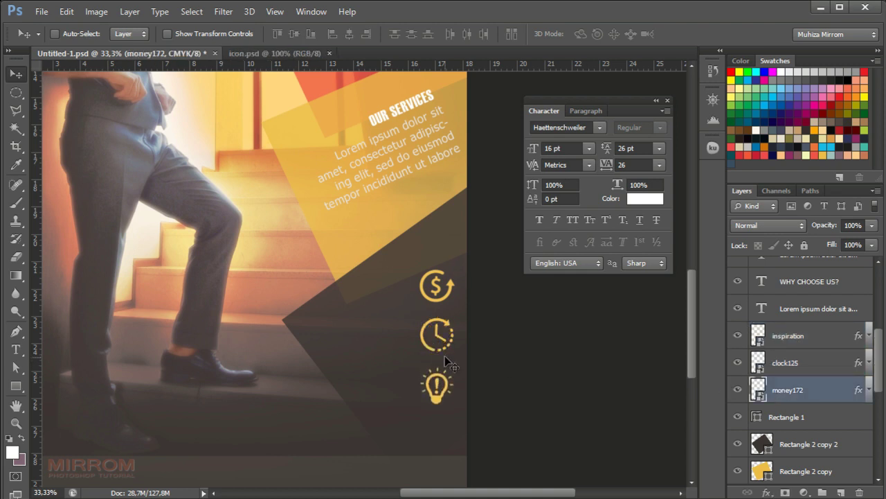
# Add a two-line text label '100$ / GUARANTEE' beside the dollar icon, correcting the misspelling.
pyautogui.press('t')
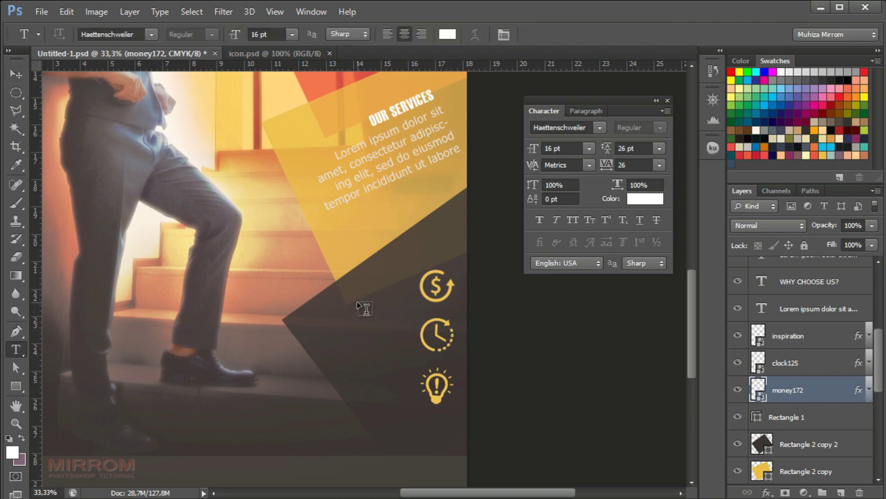
pyautogui.click(358, 302)
pyautogui.write('100$')
pyautogui.press('Return')
pyautogui.write('GU')
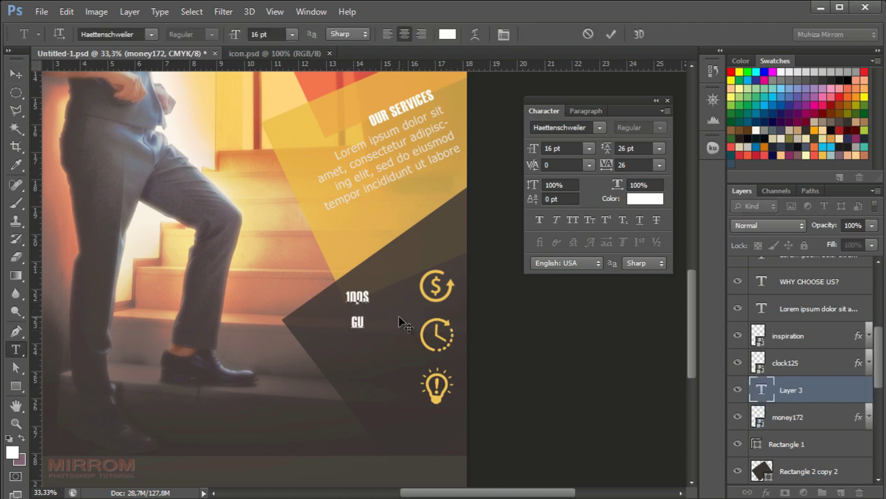
pyautogui.write('RANTEE')
pyautogui.press('Left')
pyautogui.press('Left')
pyautogui.press('Left')
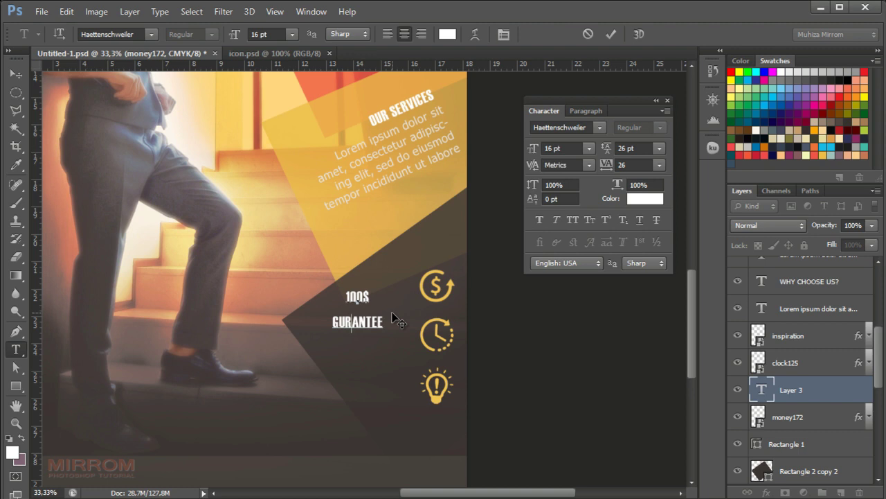
pyautogui.write('A')
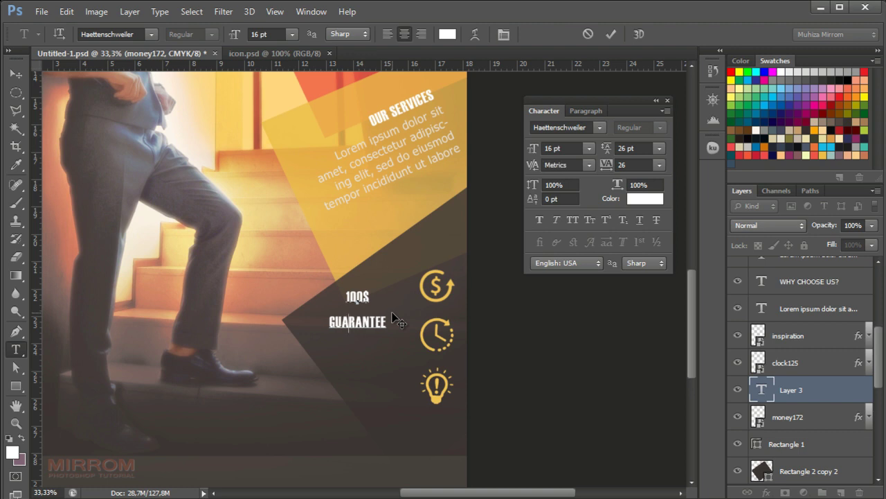
pyautogui.click(608, 33)
# Set the label's font to Tahoma at 14 pt.
pyautogui.click(585, 129)
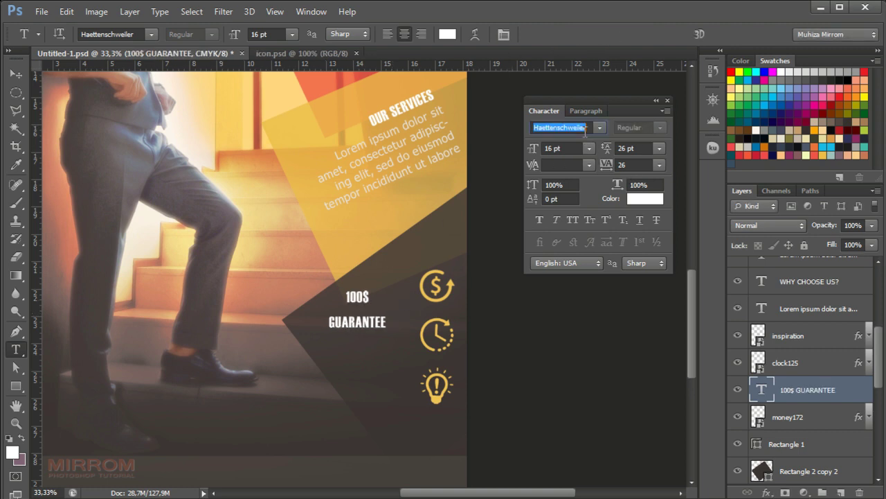
pyautogui.write('Tahoma')
pyautogui.press('Return')
pyautogui.click(589, 148)
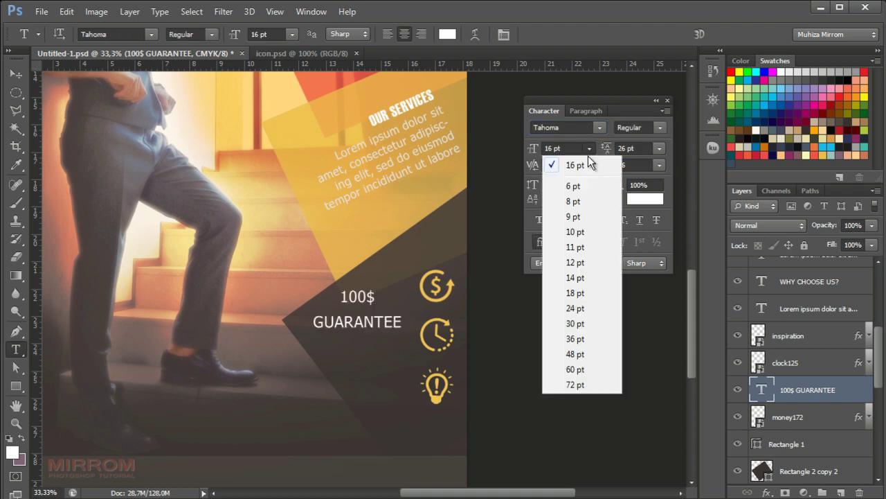
pyautogui.click(574, 277)
# Adjust the label's letter tracking, set 14 pt line spacing, and right-align it.
pyautogui.click(661, 164)
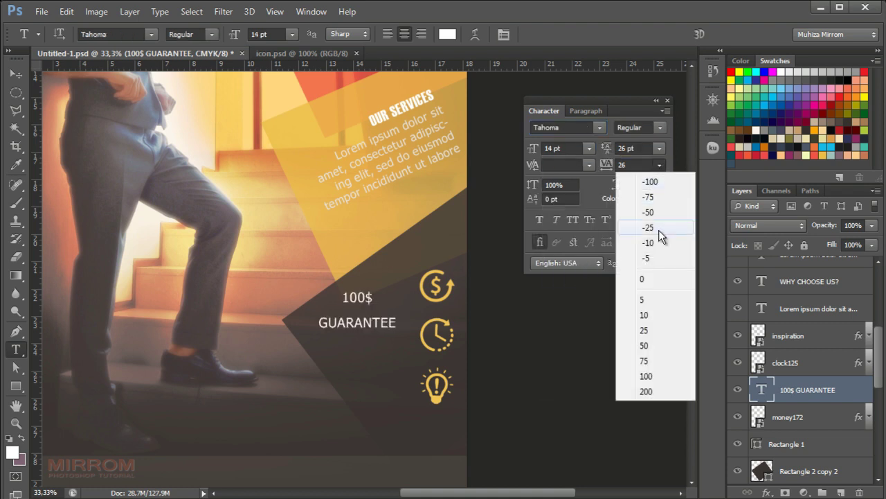
pyautogui.click(655, 279)
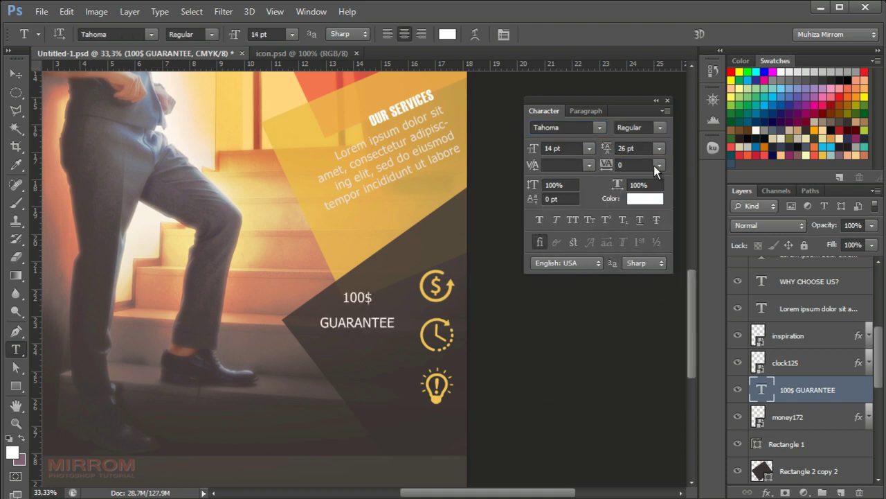
pyautogui.click(653, 166)
pyautogui.click(650, 315)
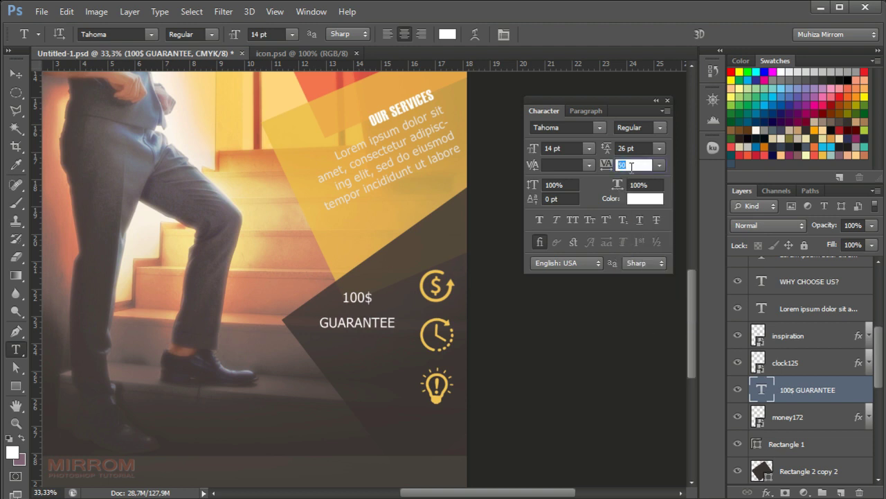
pyautogui.write('14')
pyautogui.click(652, 148)
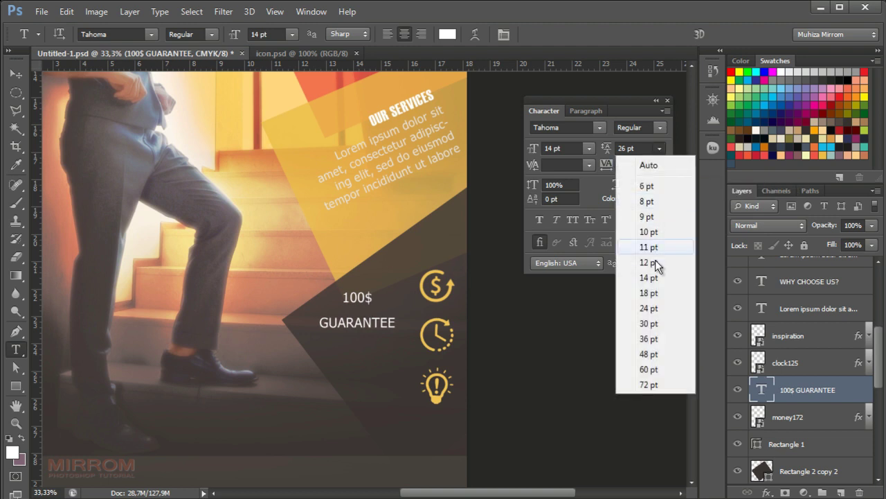
pyautogui.click(655, 272)
pyautogui.click(589, 112)
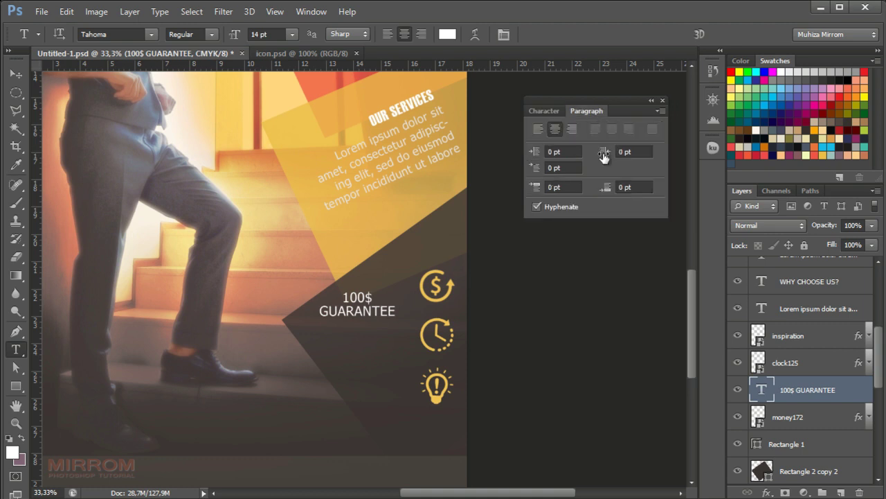
pyautogui.click(572, 129)
# Position the label just left of the dollar icon.
pyautogui.press('v')
pyautogui.moveTo(319, 313); pyautogui.dragTo(372, 295)
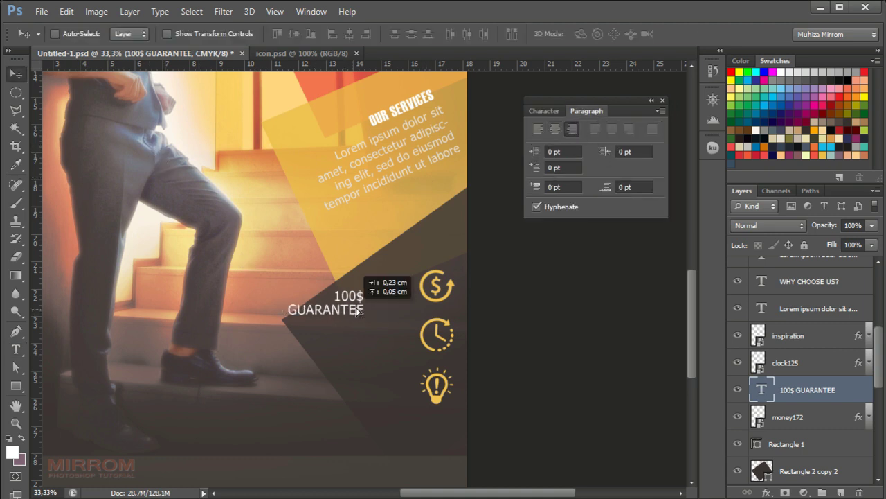
pyautogui.press('Right')
pyautogui.press('Right')
pyautogui.press('Right')
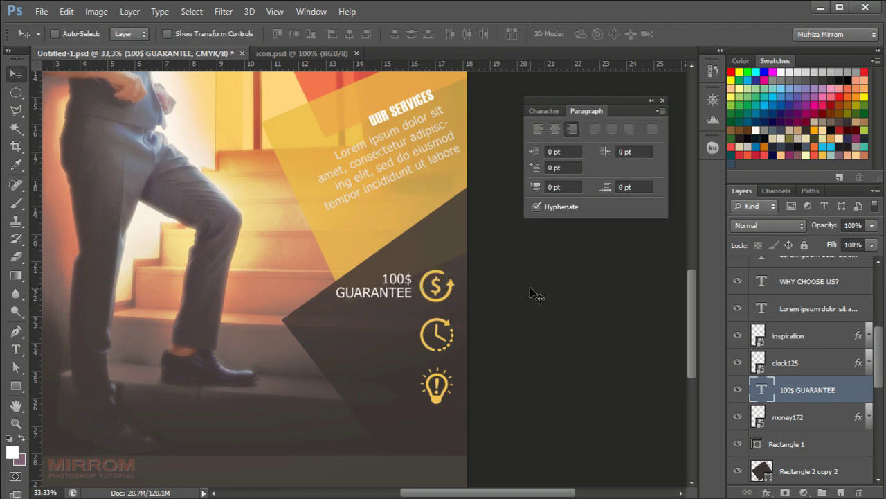
pyautogui.press('Up')
pyautogui.press('Up')
pyautogui.press('Up')
# Reduce the label to 13 pt size and 13 pt leading, then shift the icons and labels down.
pyautogui.click(545, 110)
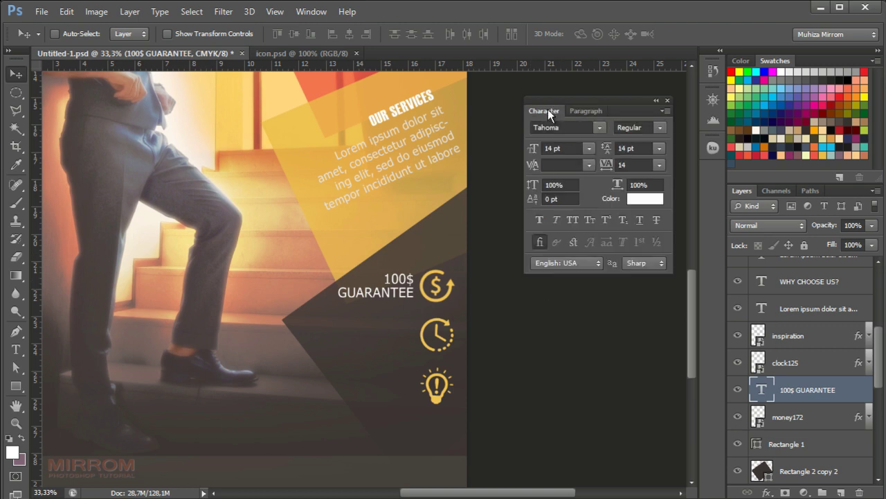
pyautogui.doubleClick(561, 148)
pyautogui.write('13')
pyautogui.press('Return')
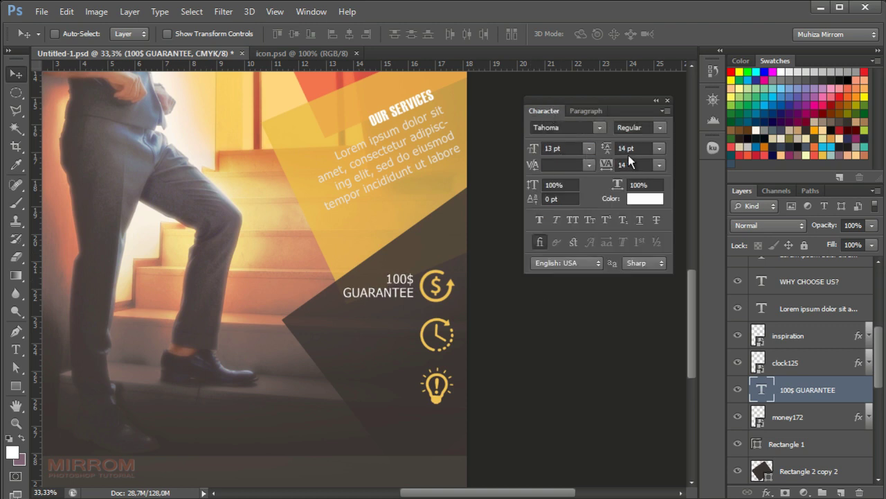
pyautogui.doubleClick(633, 148)
pyautogui.write('13')
pyautogui.press('Return')
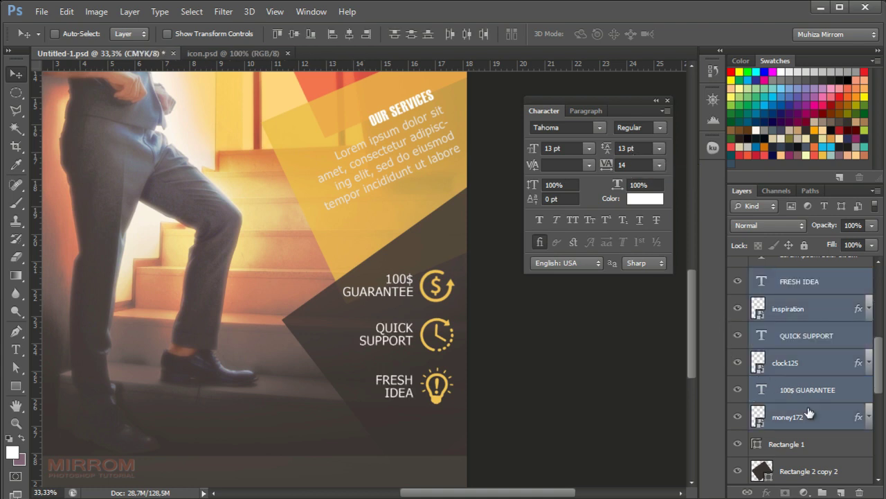
pyautogui.hotkey('shift', 'Down')
pyautogui.hotkey('shift', 'Down')
pyautogui.hotkey('shift', 'Down')
pyautogui.hotkey('shift', 'Down')
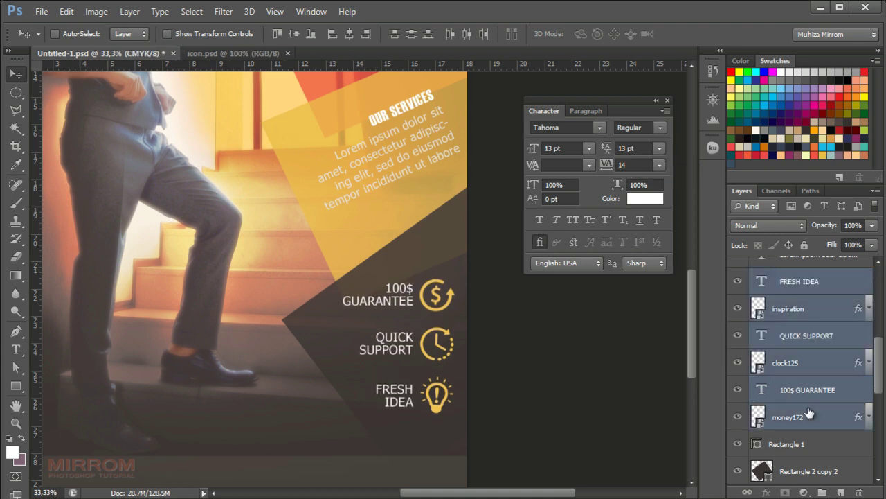
# Show the layout guides and select the footer rectangle layer.
pyautogui.scroll(-1, 409, 353)
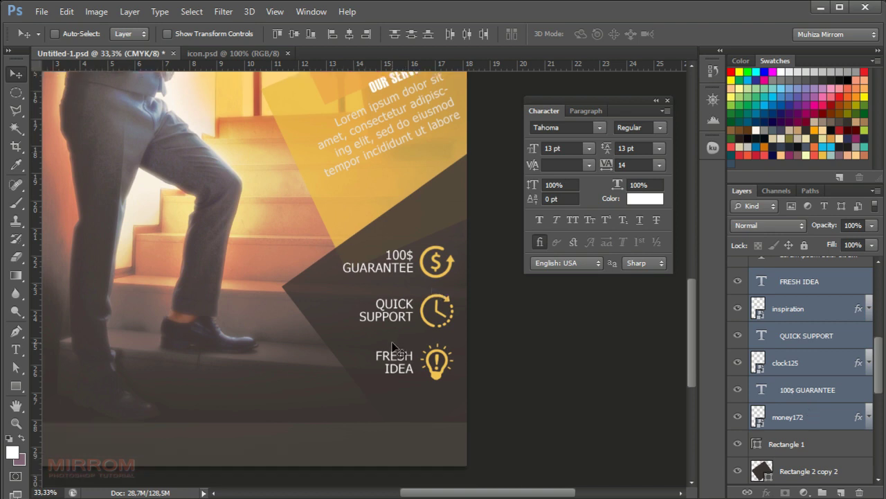
pyautogui.scroll(-2, 409, 353)
pyautogui.moveTo(489, 493); pyautogui.dragTo(472, 492)
pyautogui.hotkey('ctrl', ';')
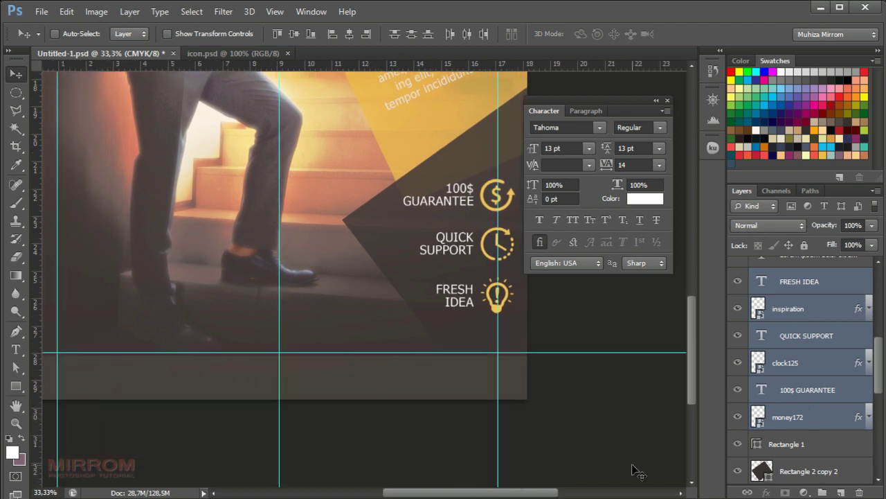
pyautogui.keyDown('ctrl'); pyautogui.click(519, 372); pyautogui.keyUp('ctrl')
# Paste the CALL US phone line as text and place it right of centre in the footer band.
pyautogui.press('t')
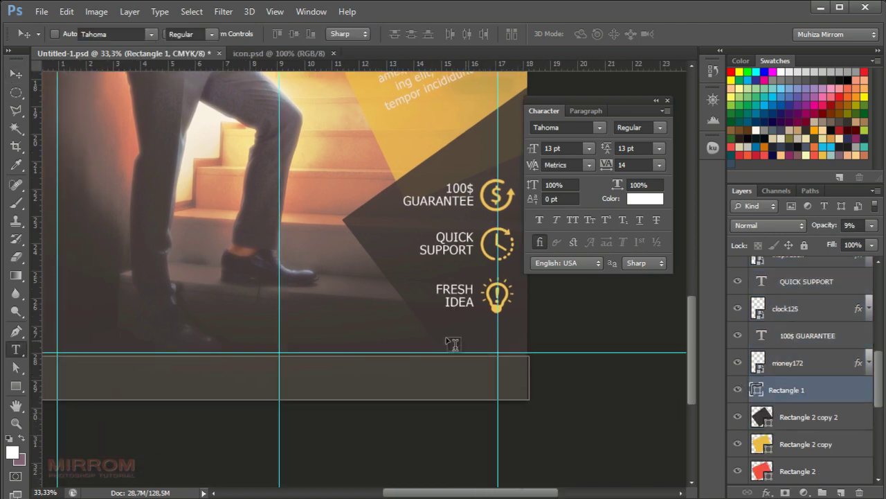
pyautogui.click(314, 327)
pyautogui.hotkey('ctrl', 'v')
pyautogui.click(610, 34)
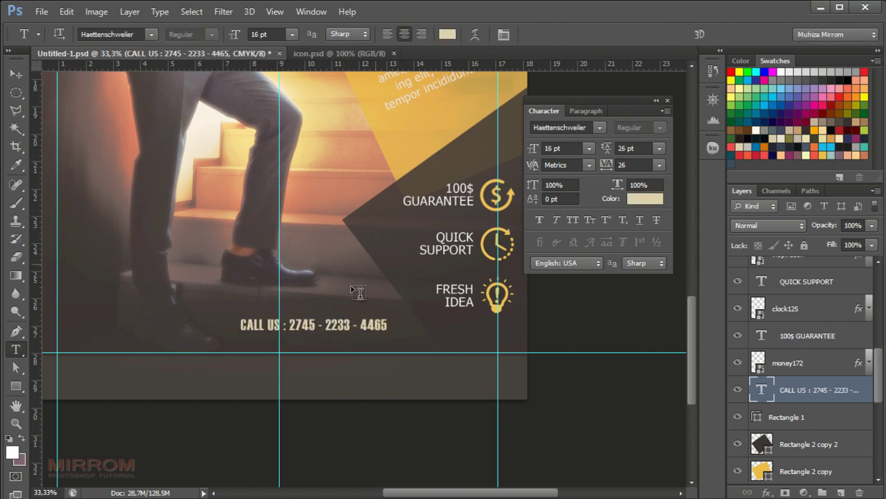
pyautogui.press('v')
pyautogui.moveTo(351, 321); pyautogui.dragTo(451, 381)
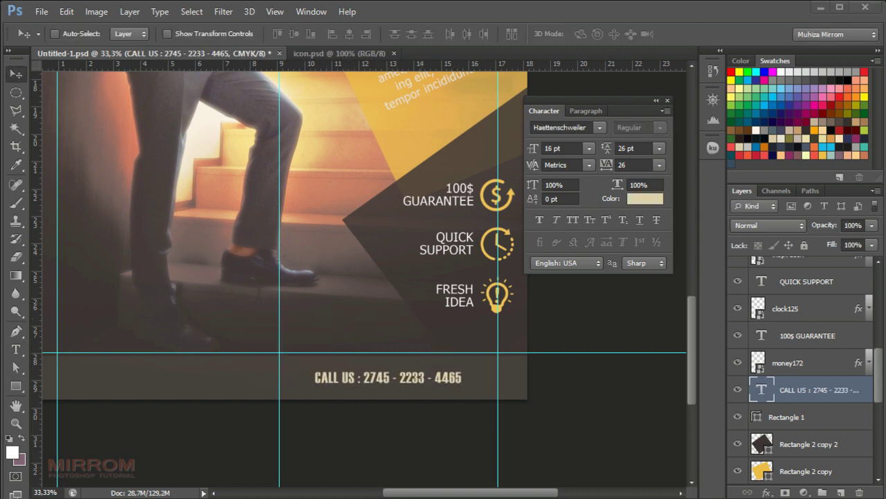
pyautogui.scroll(2, 804, 454)
pyautogui.scroll(-2, 804, 454)
pyautogui.click(797, 446)
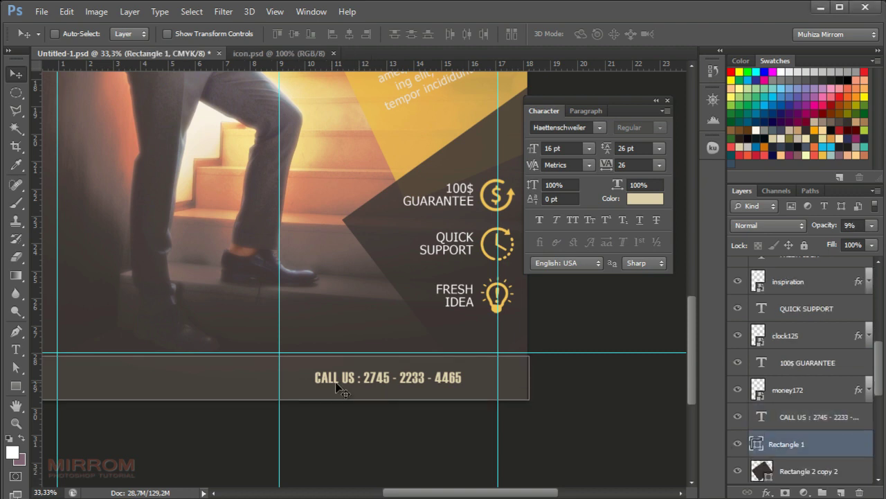
pyautogui.press('t')
pyautogui.click(136, 304)
pyautogui.write('www.websitename.com')
pyautogui.click(611, 33)
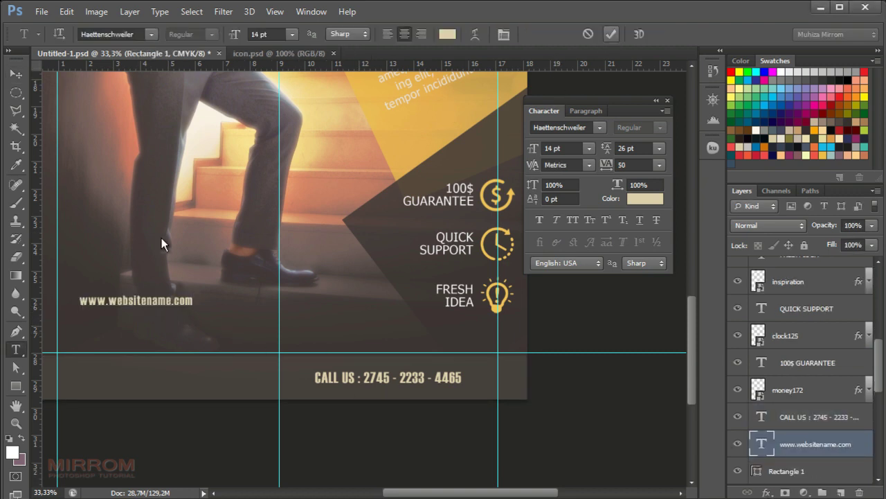
pyautogui.press('v')
pyautogui.moveTo(165, 332); pyautogui.dragTo(193, 409)
pyautogui.hotkey('shift', 'Left')
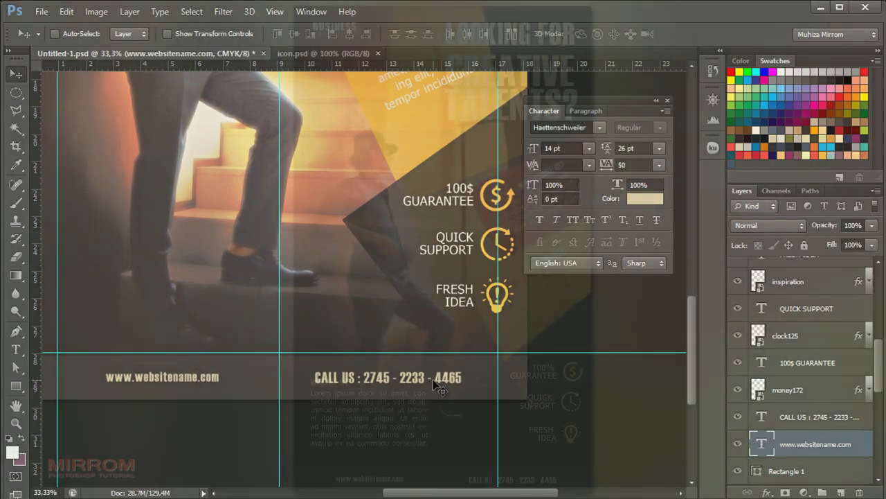